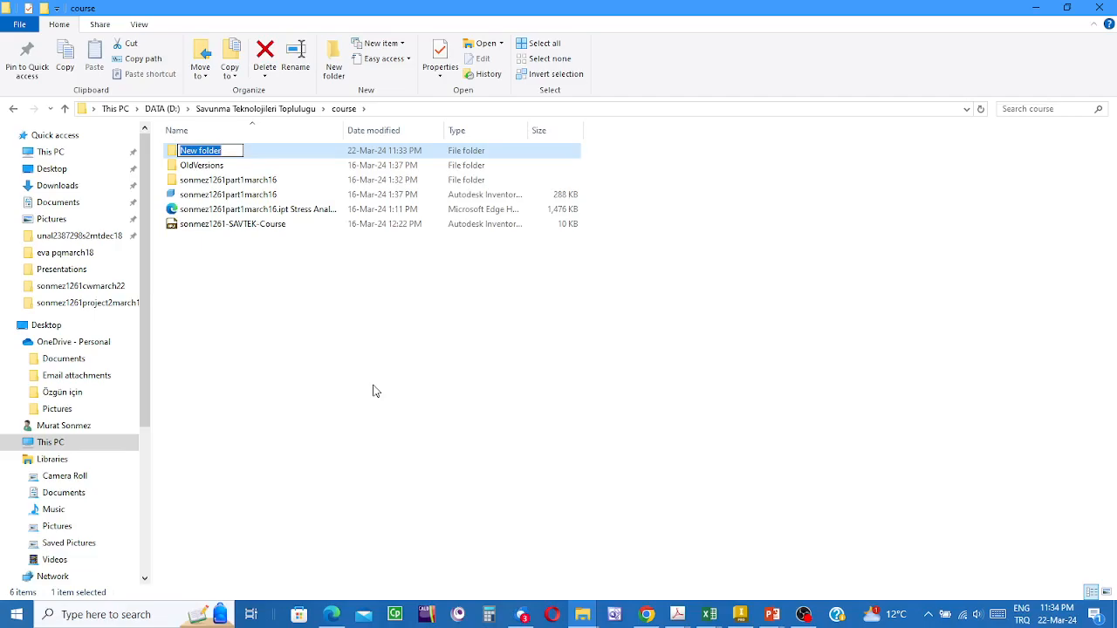
- Name the new folder inside the course folder Mesh
type("Mesh")
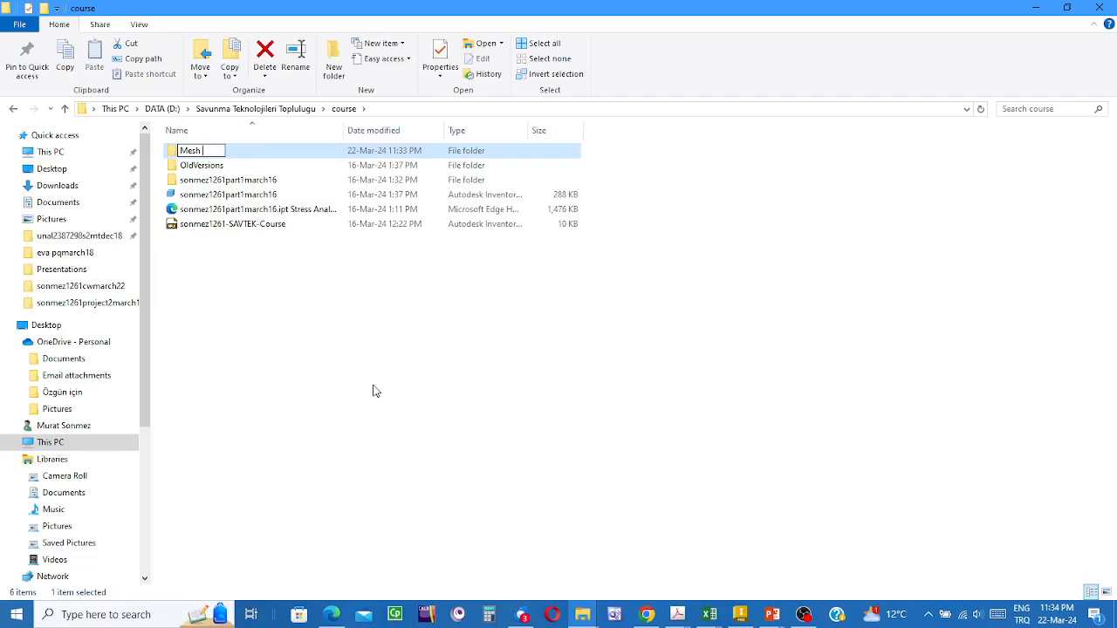
key("BackSpace")
key("BackSpace")
type("h")
left_click(483, 459)
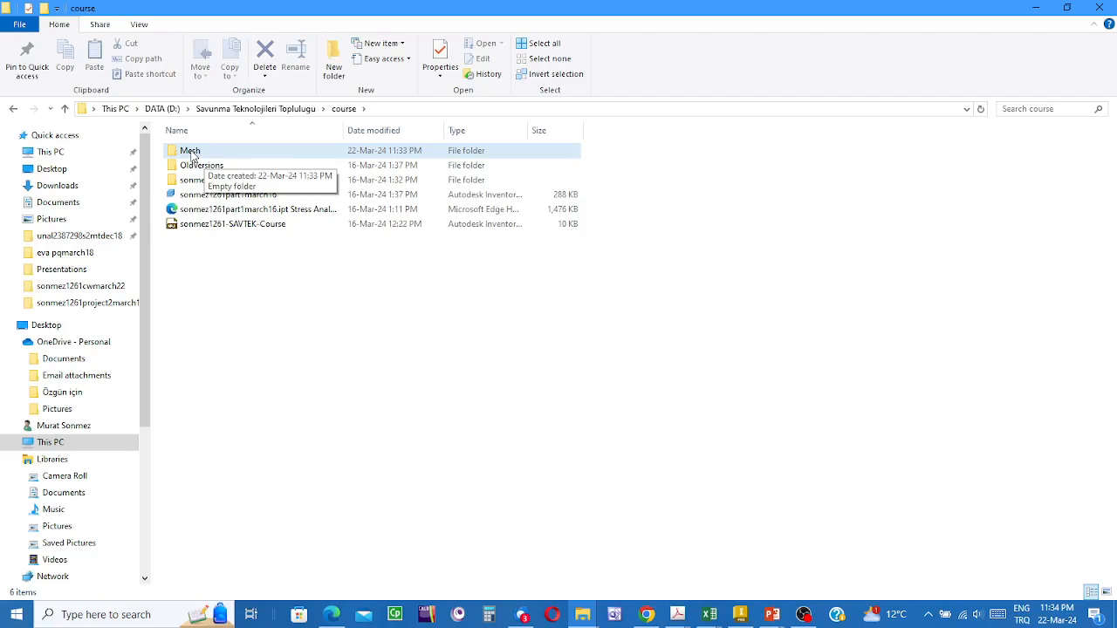
- Switch to Autodesk Inventor and make the Default project the active project
left_click(742, 616)
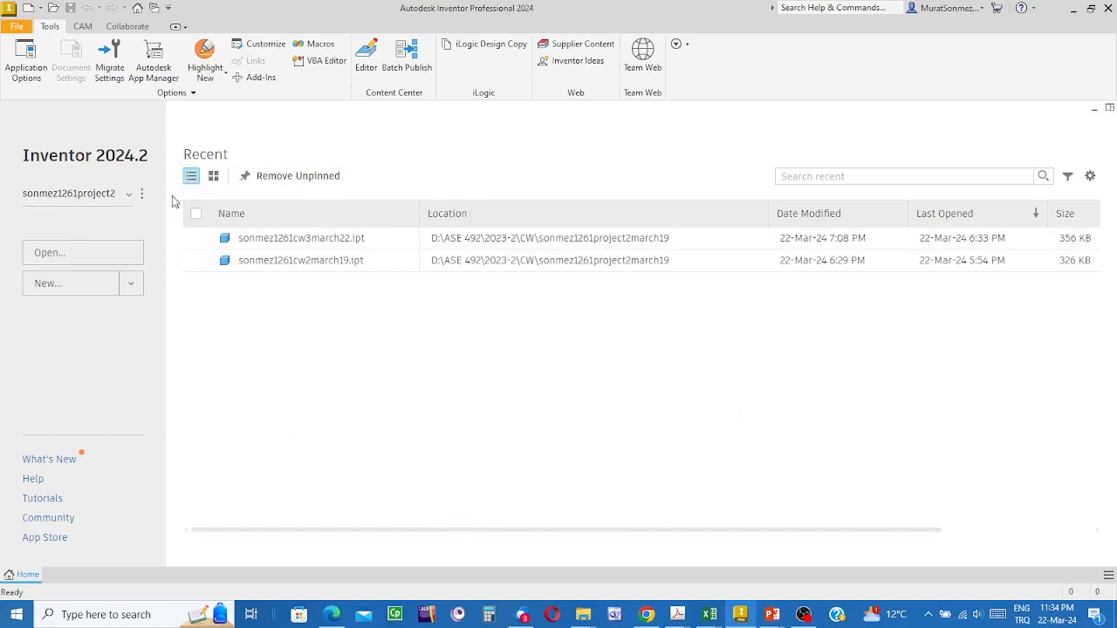
left_click(130, 196)
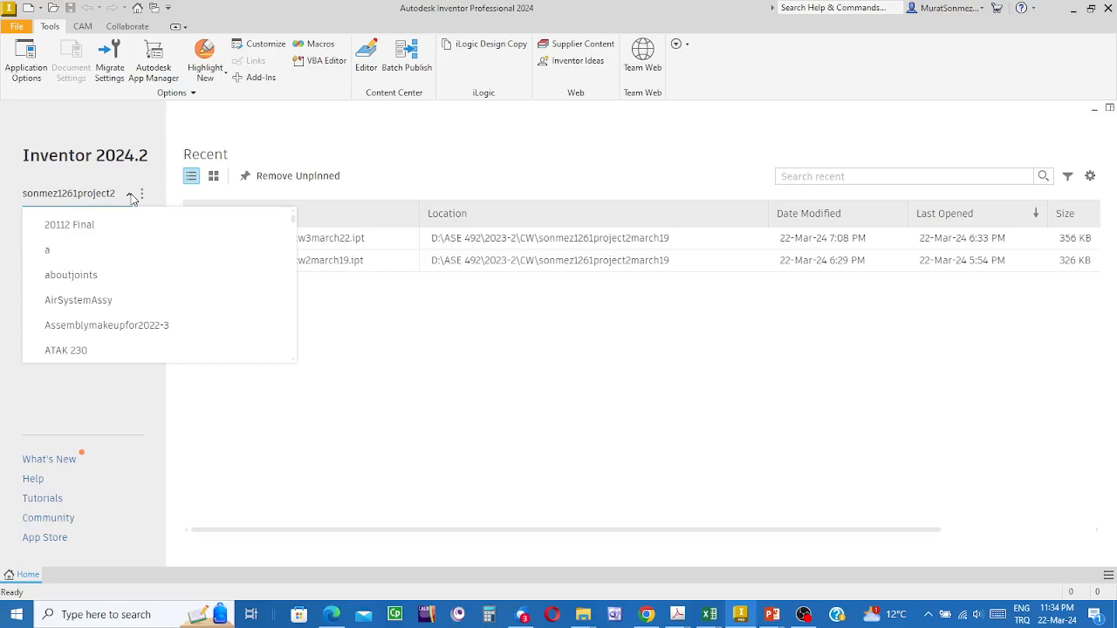
scroll(122, 316, "down", 1)
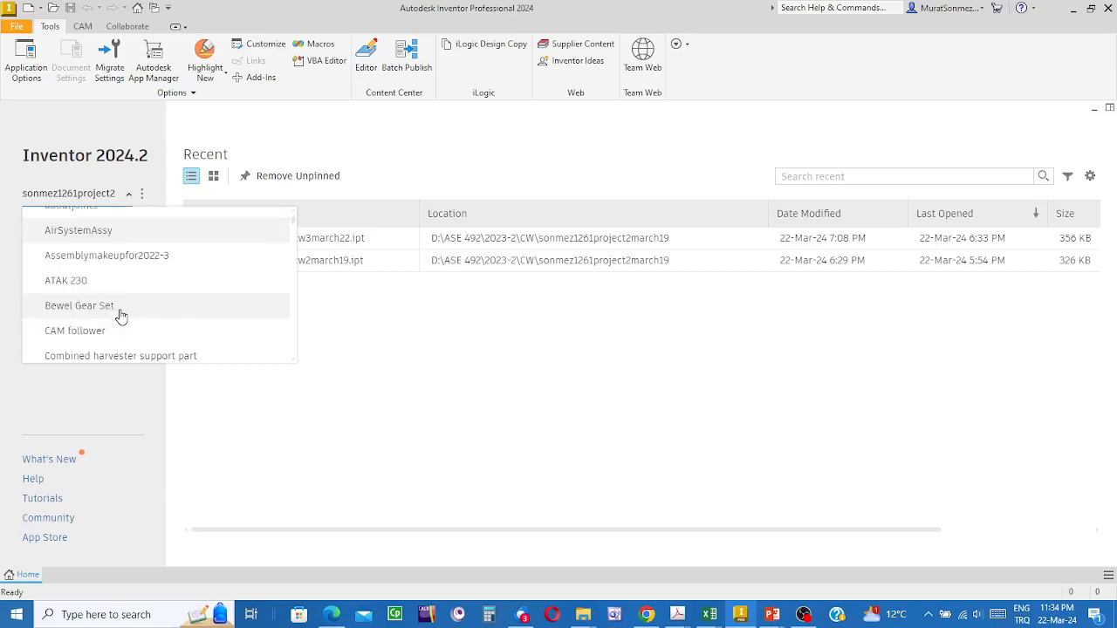
scroll(121, 316, "down", 4)
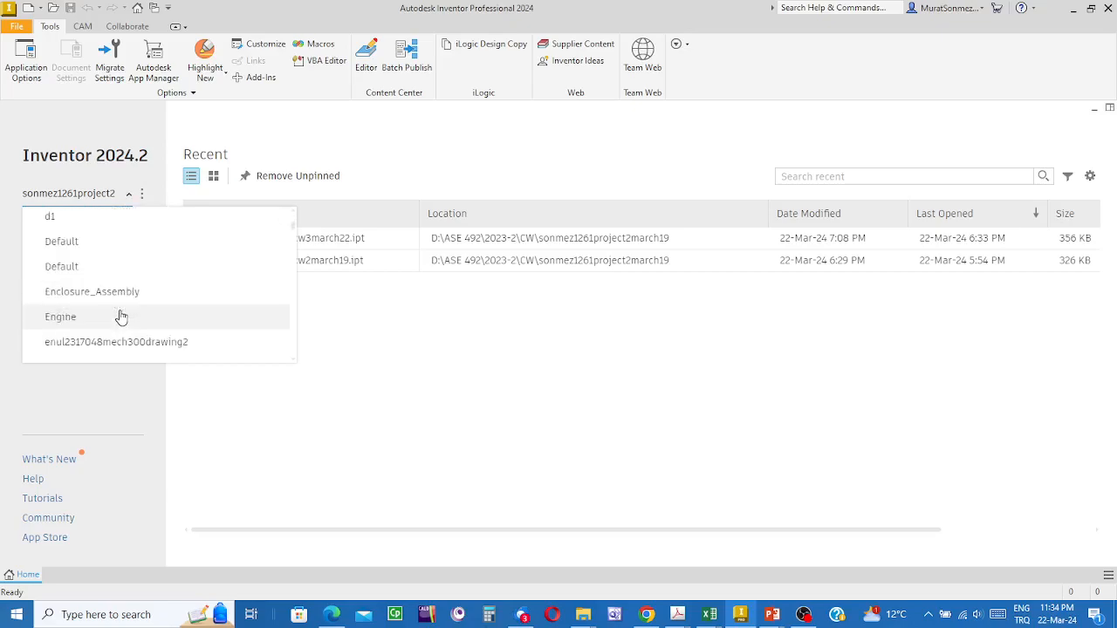
scroll(122, 316, "down", 1)
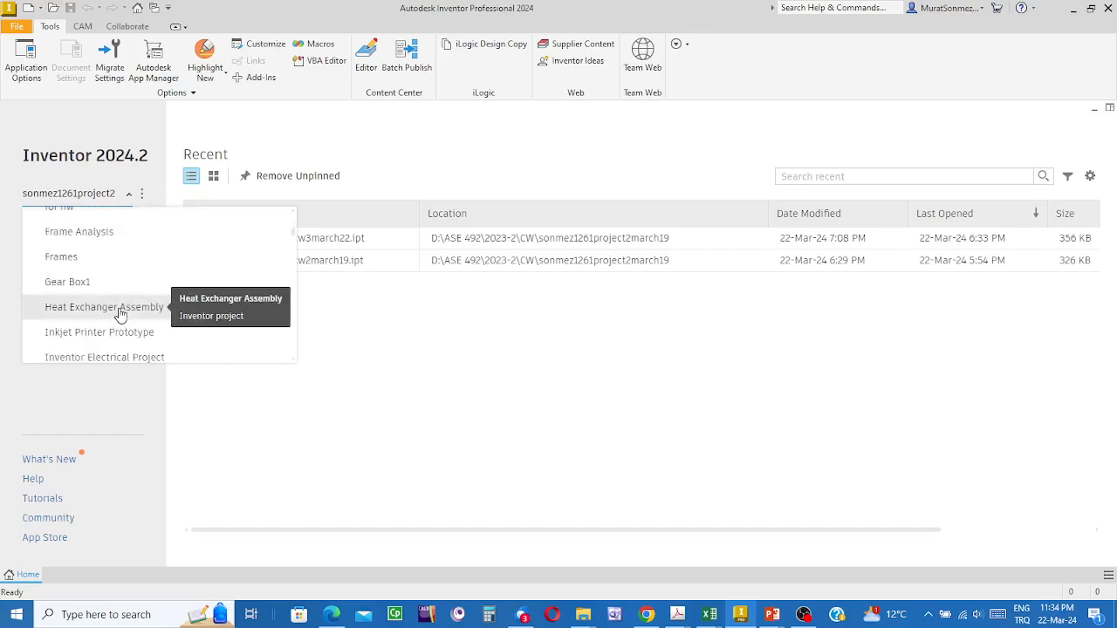
scroll(121, 314, "down", 1)
scroll(121, 314, "up", 2)
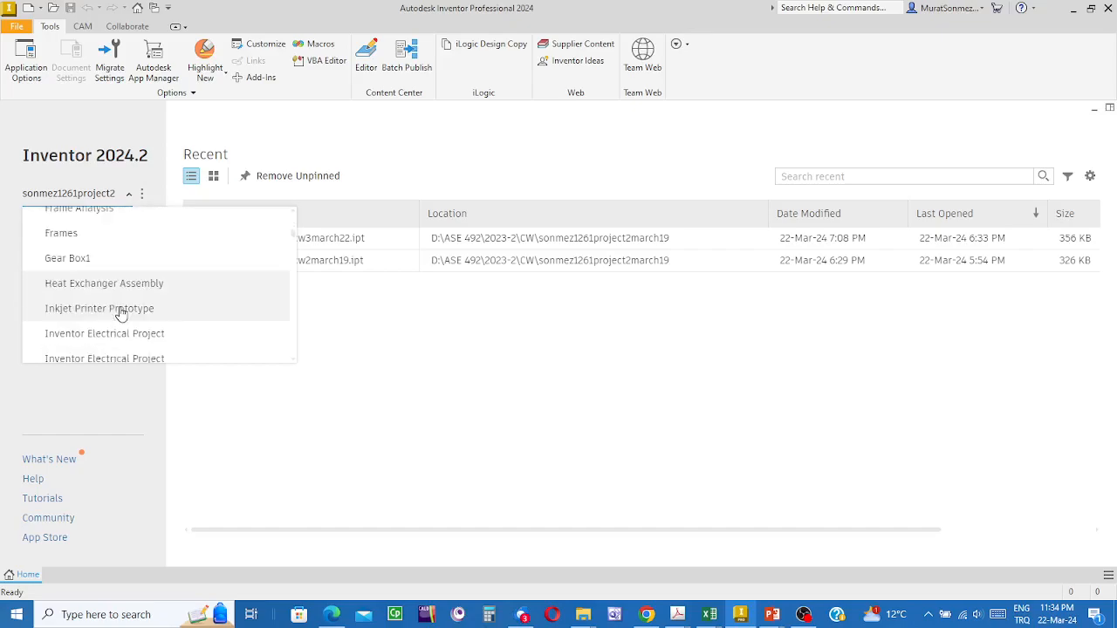
scroll(122, 315, "up", 1)
scroll(122, 314, "up", 1)
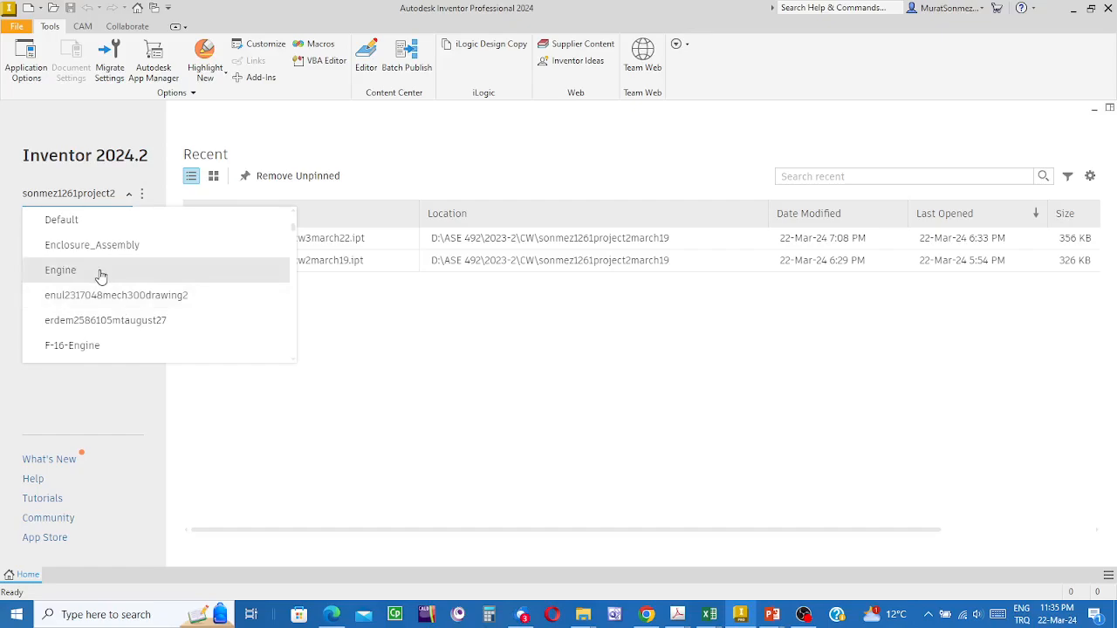
scroll(96, 262, "up", 1)
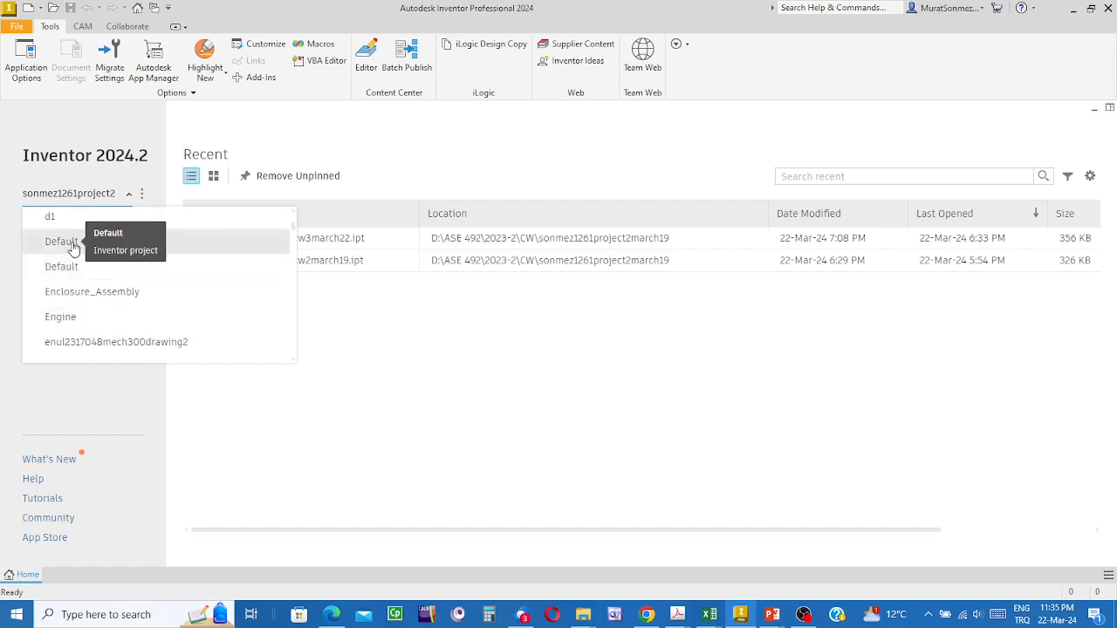
left_click(73, 247)
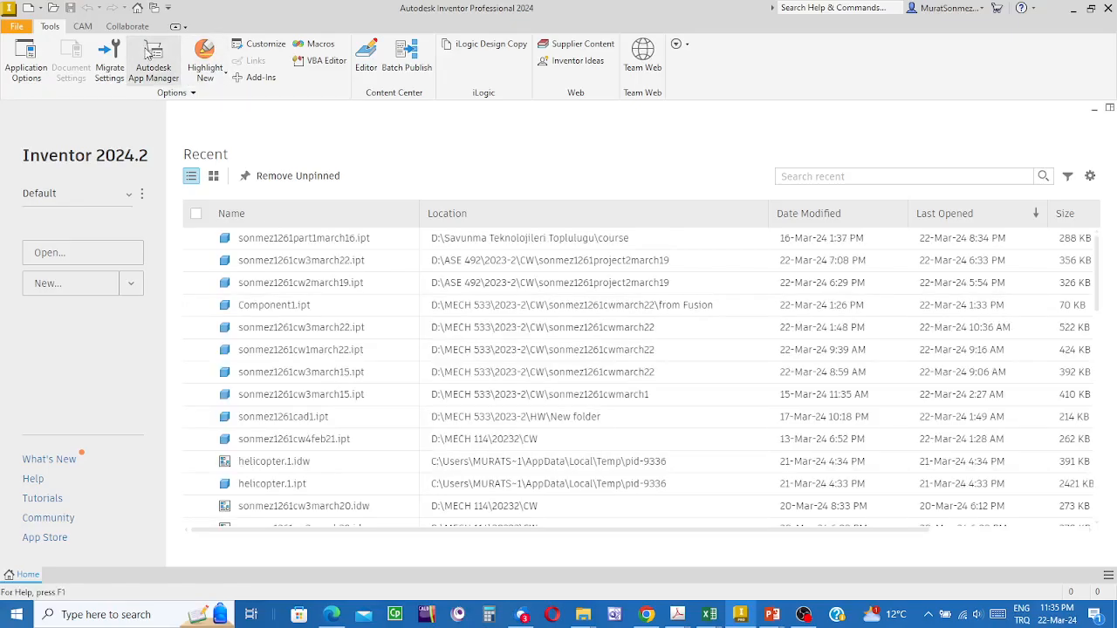
- Open the Projects manager for creating or editing projects and dismiss the notice about missing project files
left_click(27, 10)
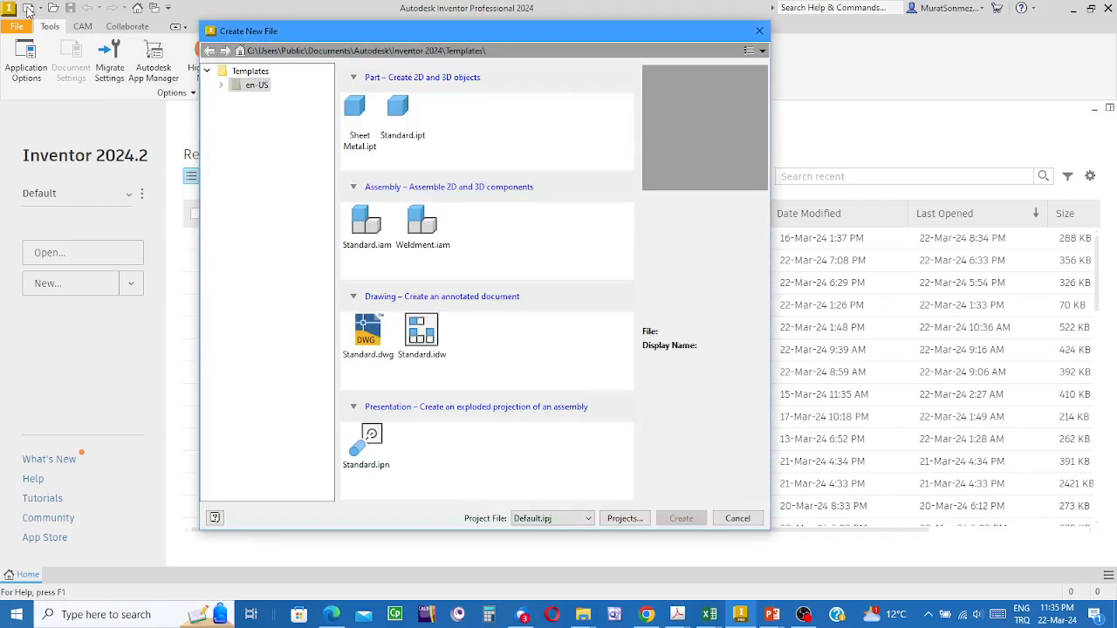
left_click(759, 30)
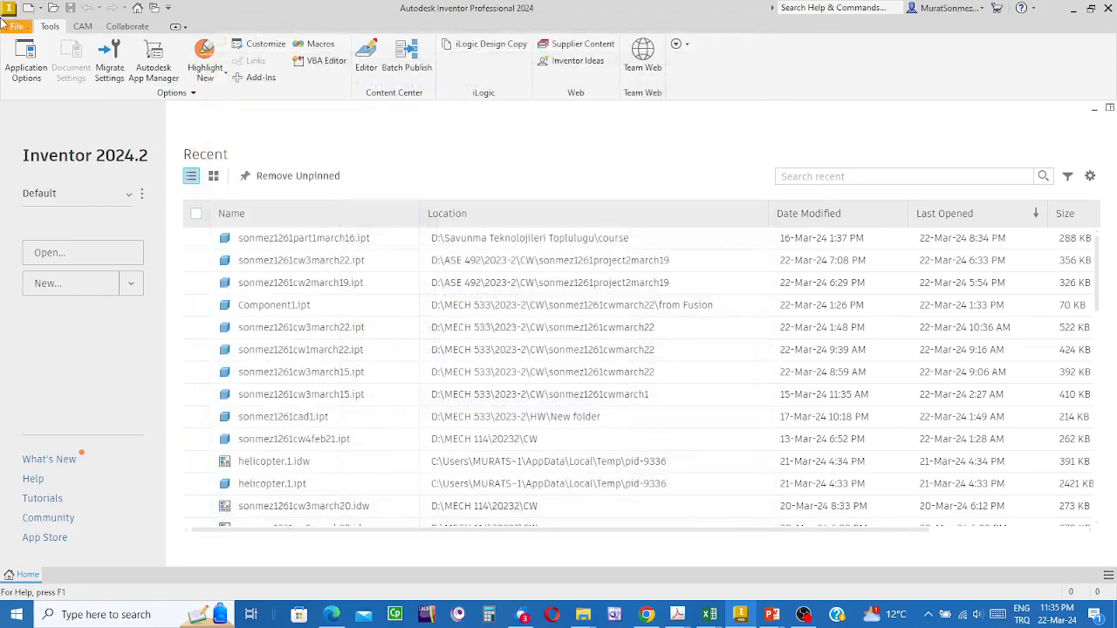
left_click(29, 30)
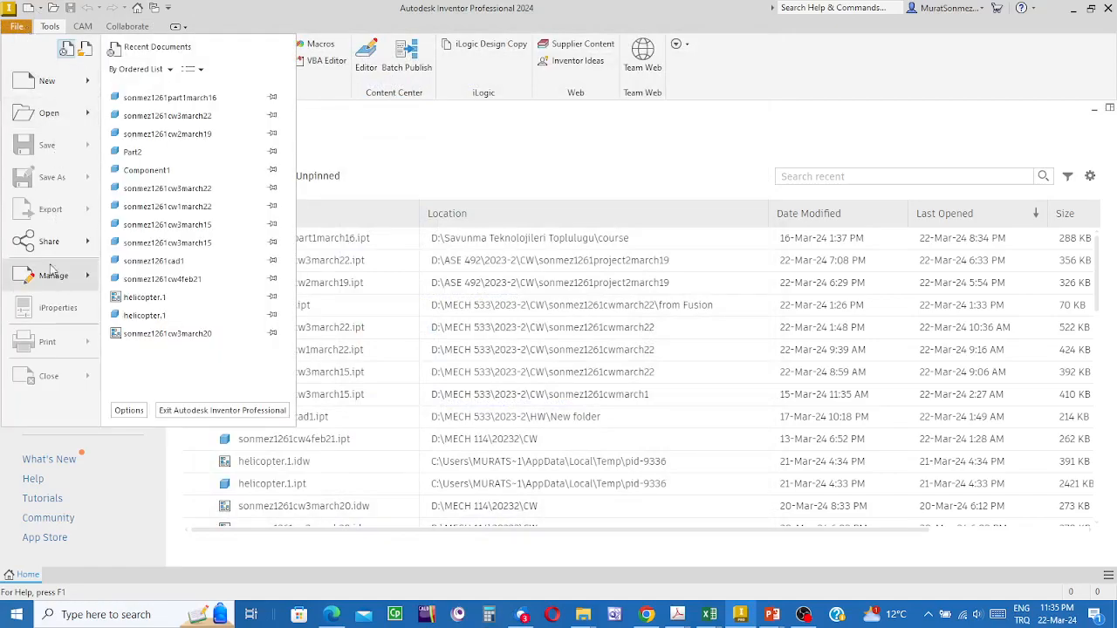
mouse_move(51, 284)
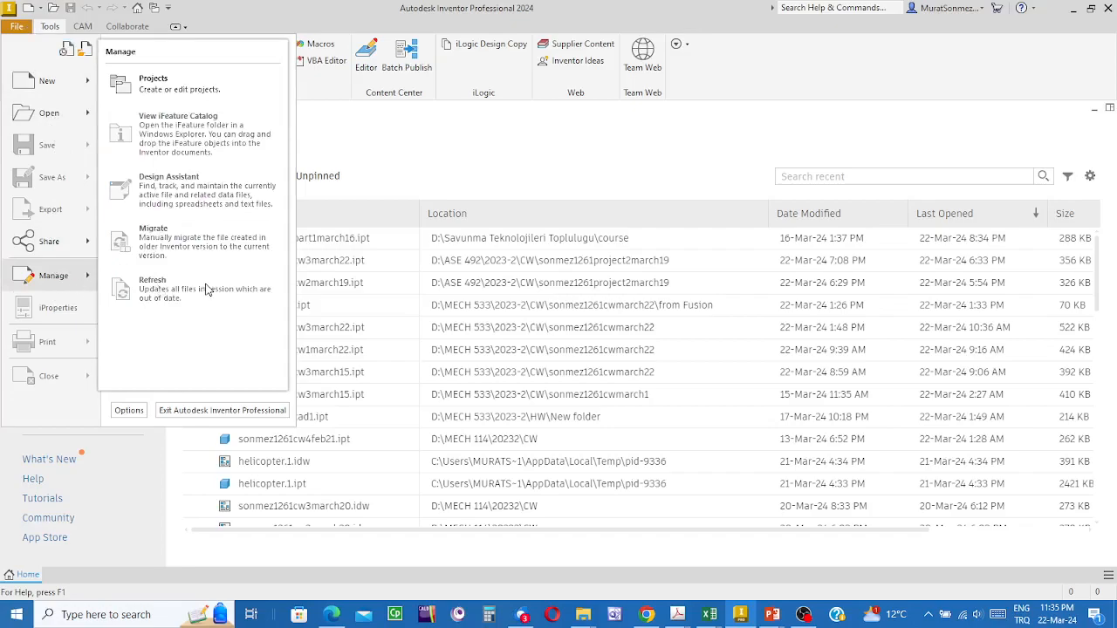
left_click(151, 82)
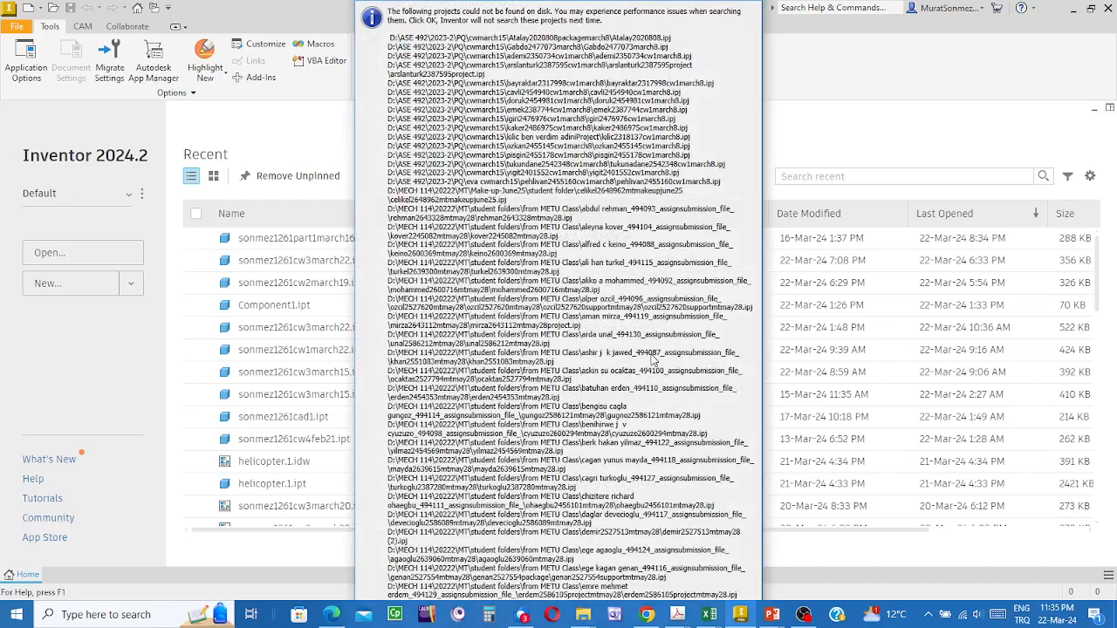
key("Return")
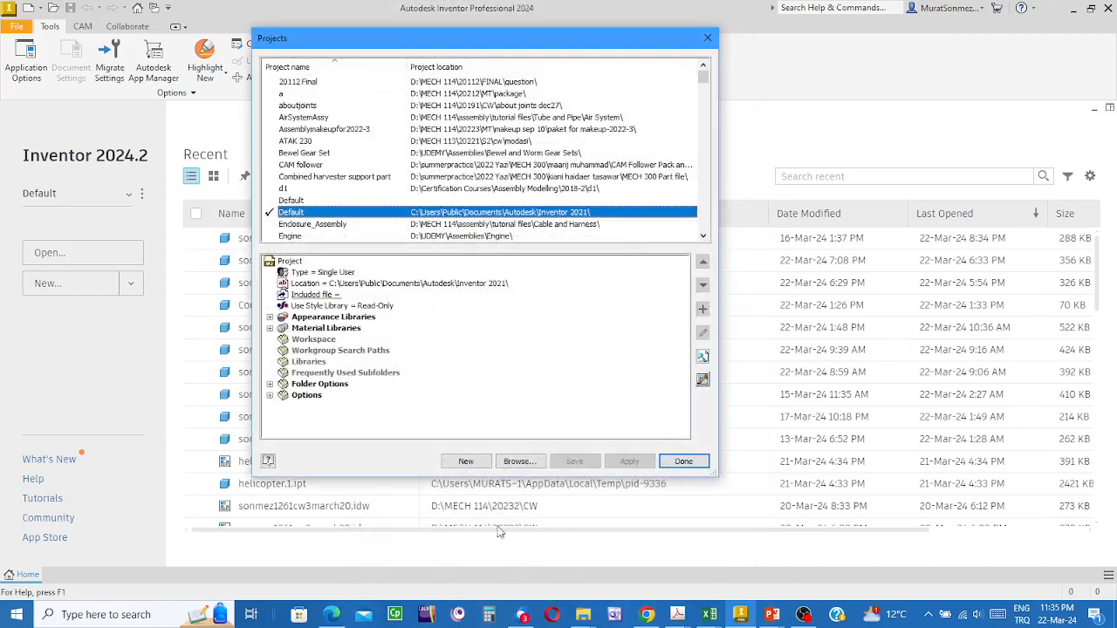
- Start a new single-user project and name it Mesh
left_click(466, 462)
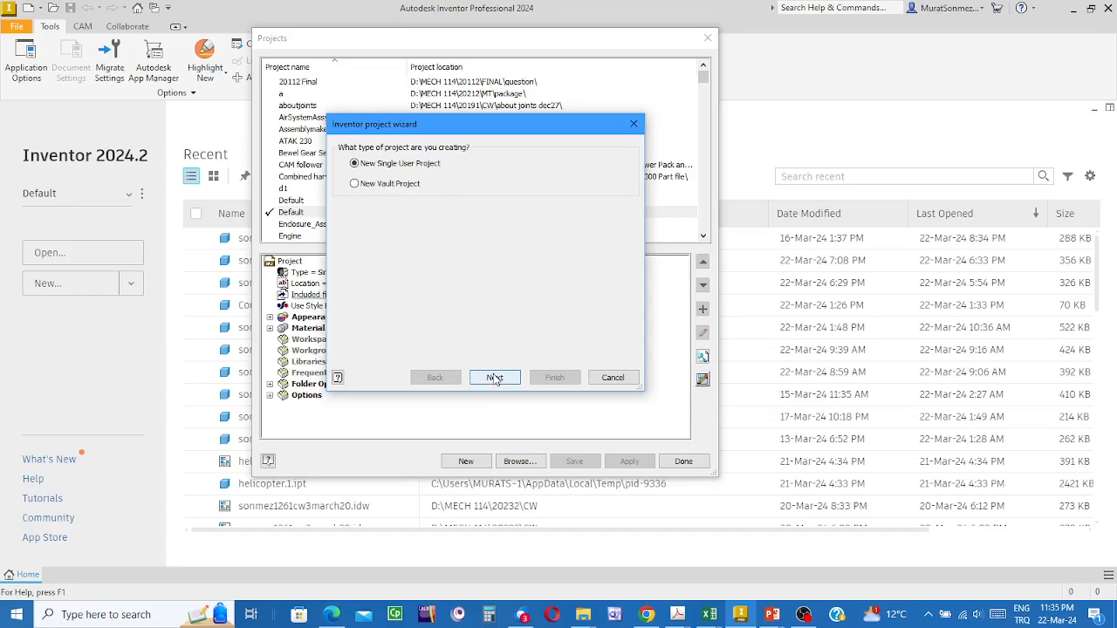
left_click(494, 378)
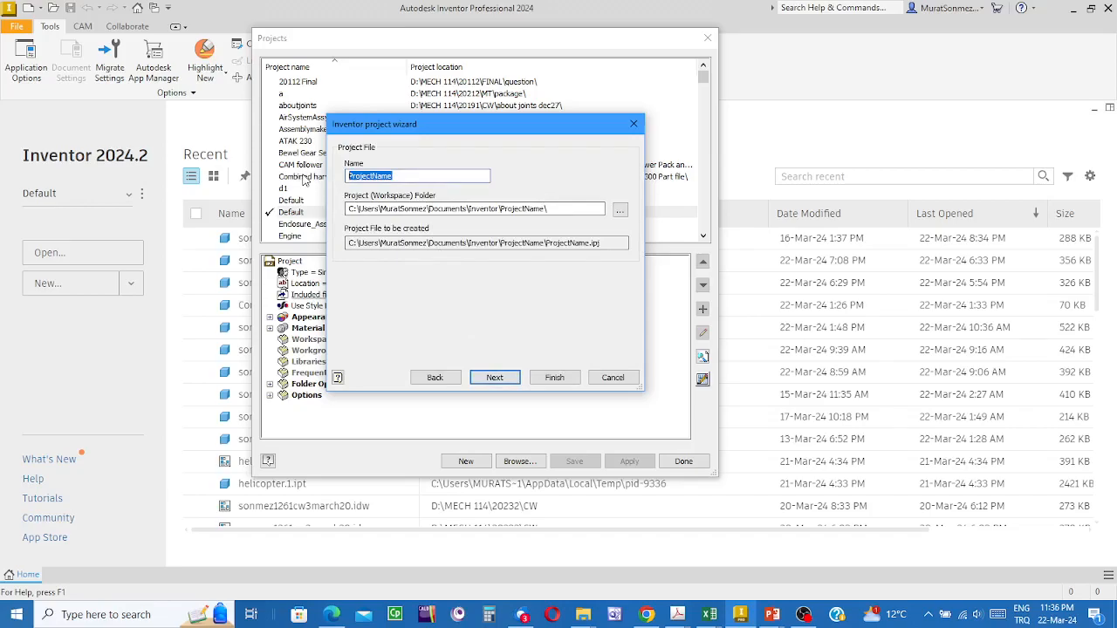
type("Mesh")
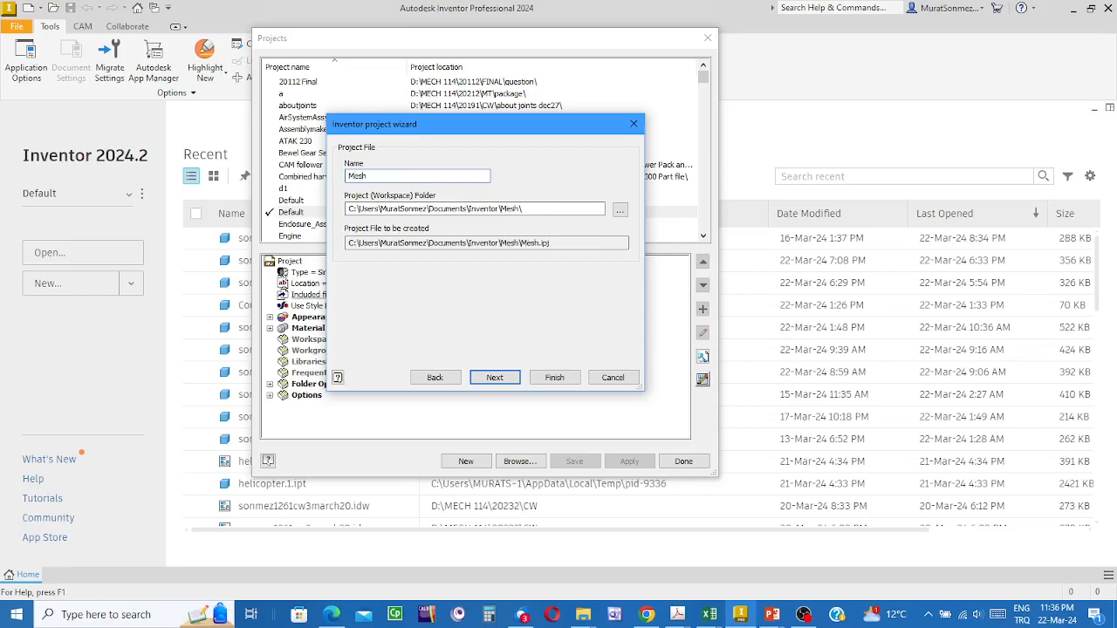
key("BackSpace")
key("BackSpace")
key("BackSpace")
key("BackSpace")
type("Mesh")
- Set the project's workspace folder to D:\Savunma Teknolojileri Toplulugu\course\Mesh
left_click(621, 209)
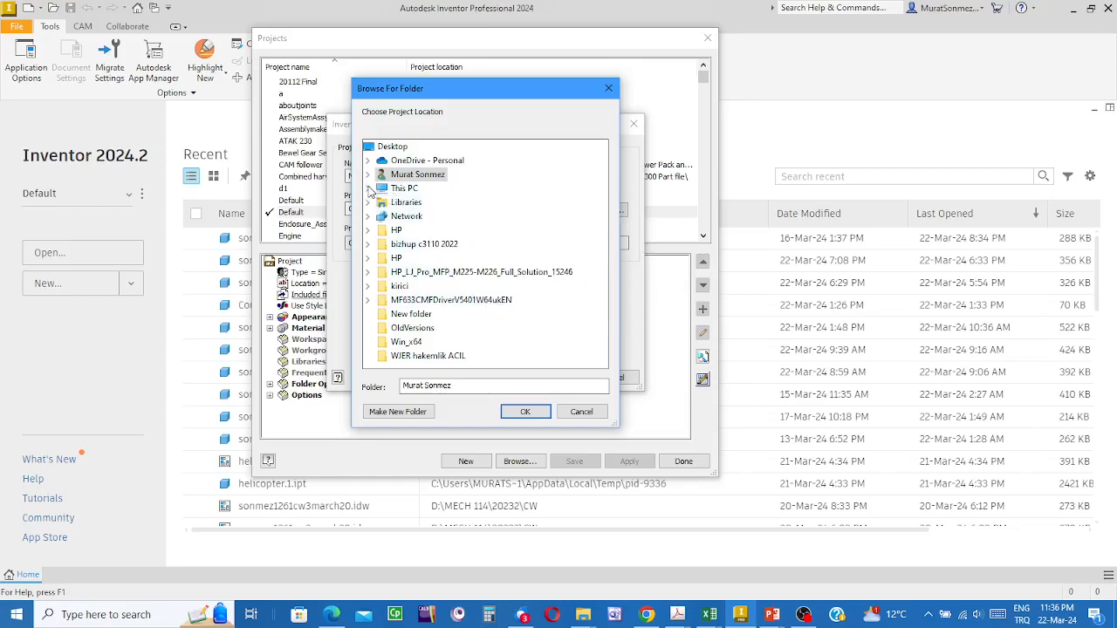
left_click(367, 189)
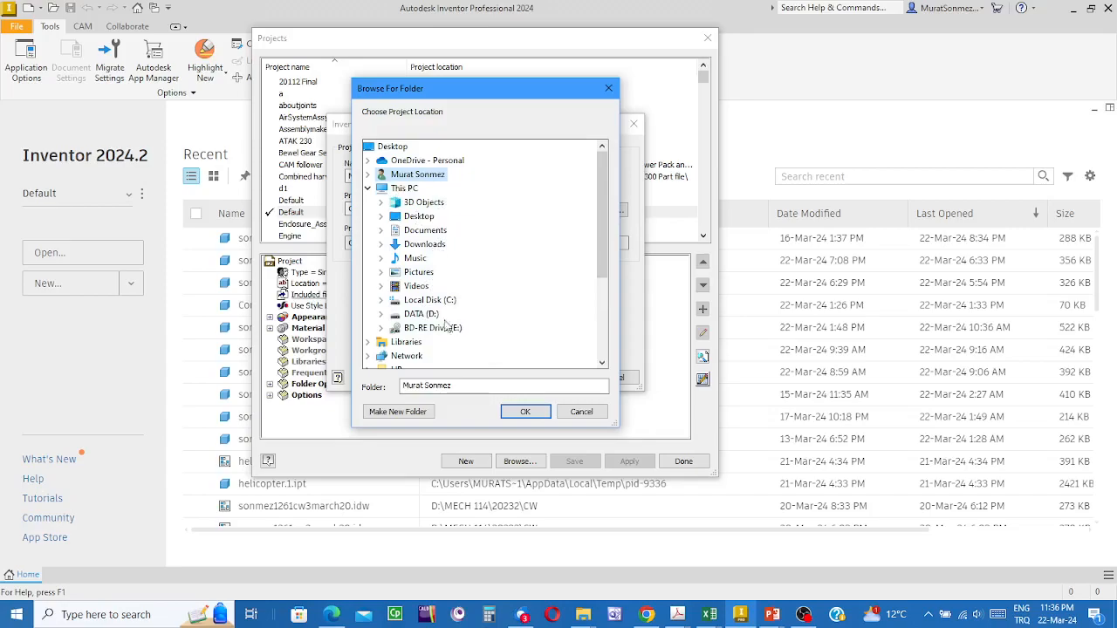
left_click(381, 315)
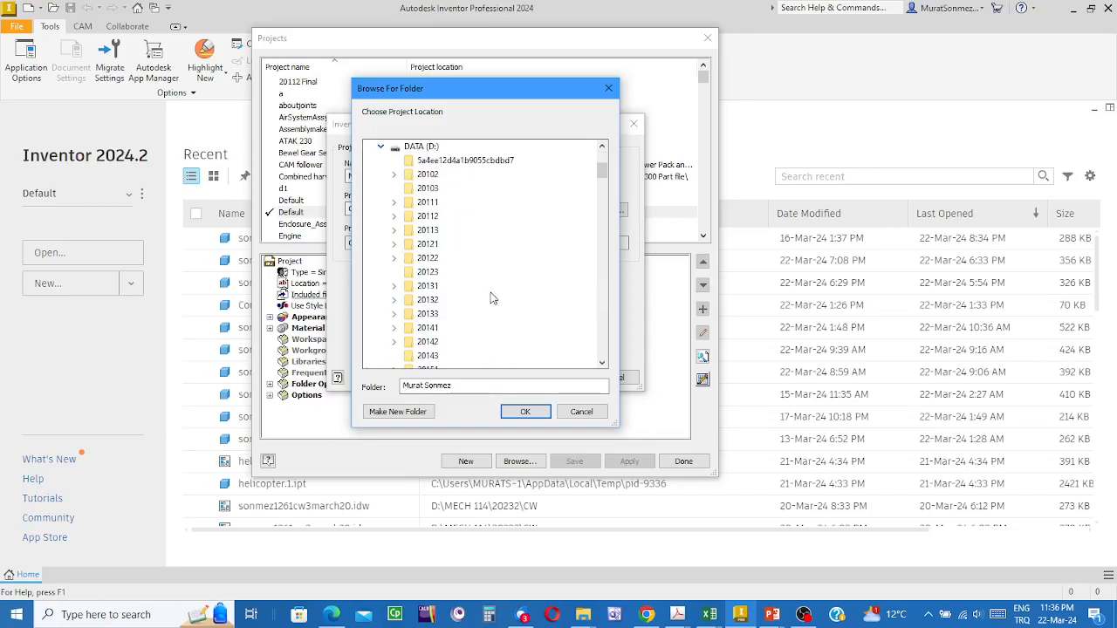
scroll(491, 299, "down", 3)
scroll(491, 299, "down", 1)
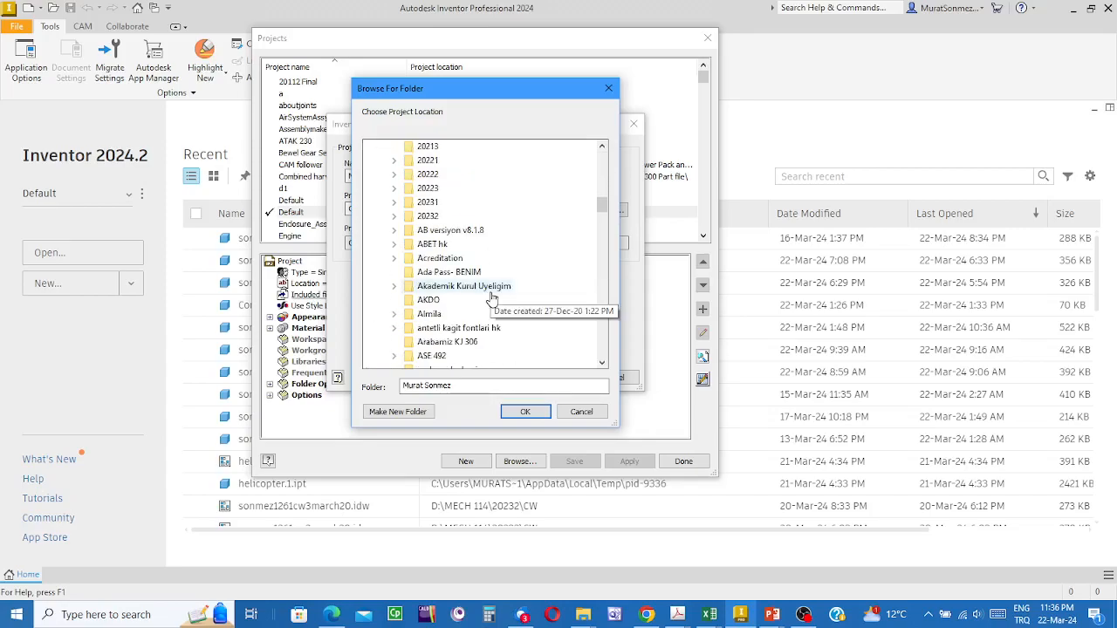
scroll(492, 299, "down", 4)
scroll(491, 299, "down", 1)
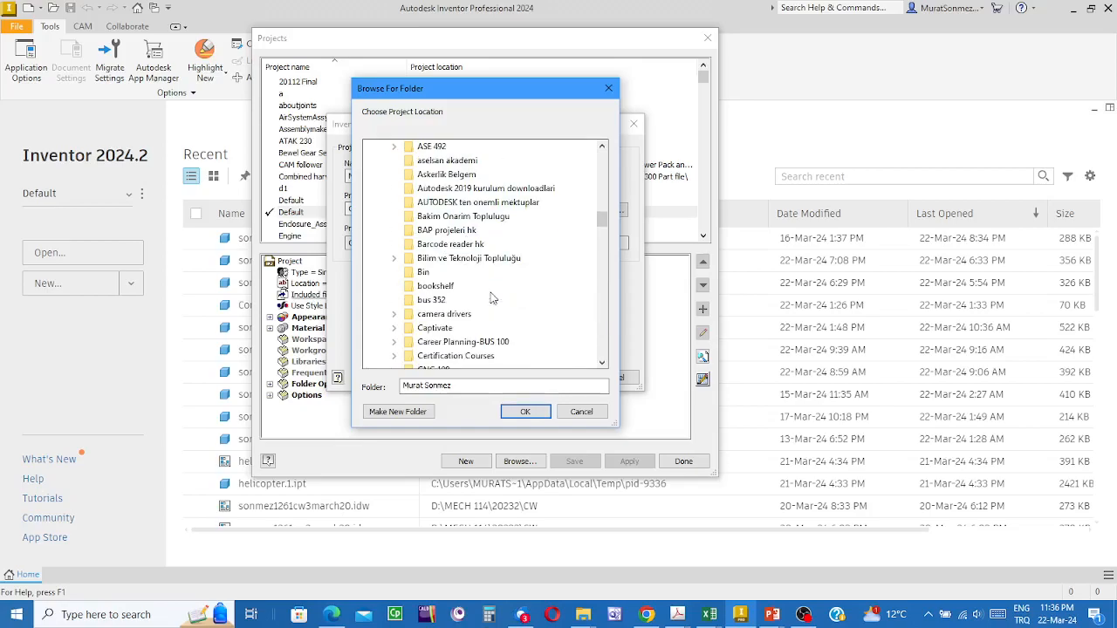
scroll(491, 299, "down", 18)
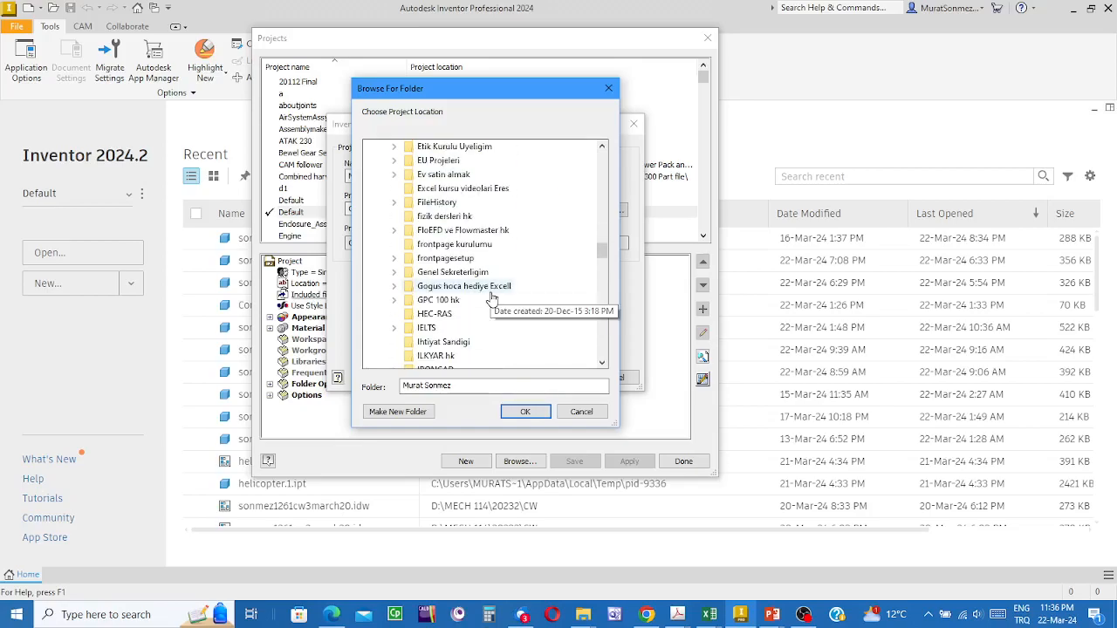
scroll(491, 299, "down", 10)
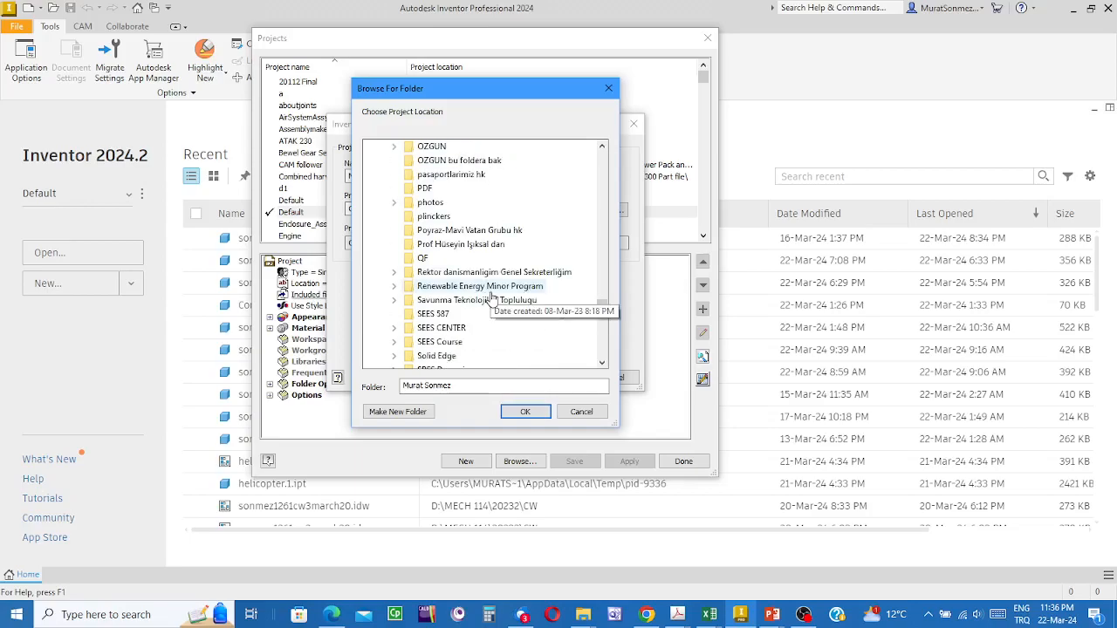
scroll(491, 300, "down", 1)
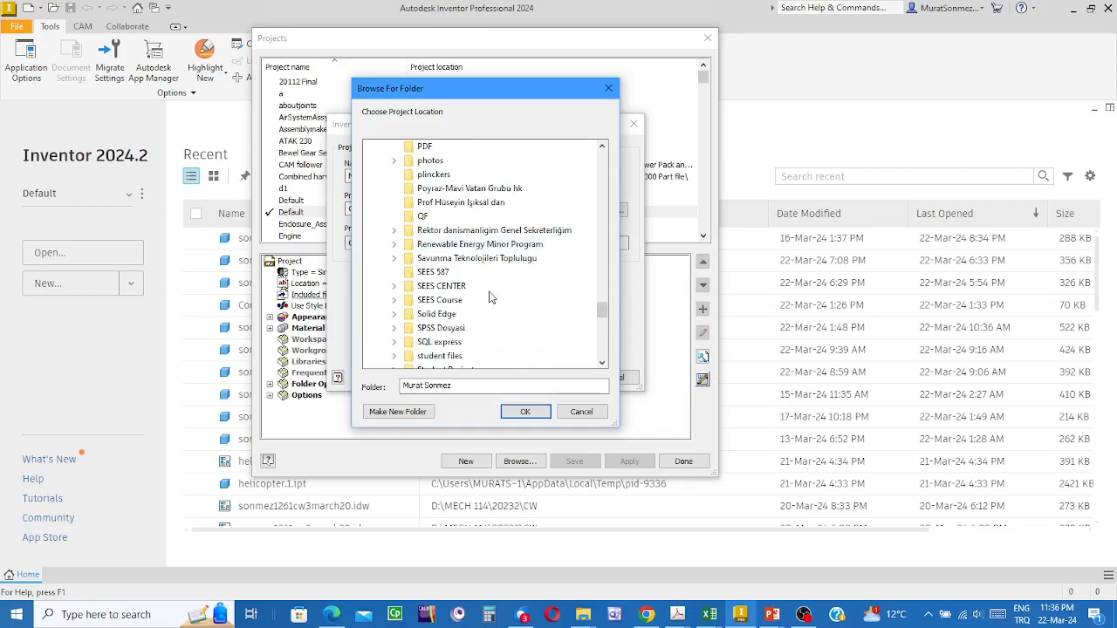
scroll(490, 298, "down", 3)
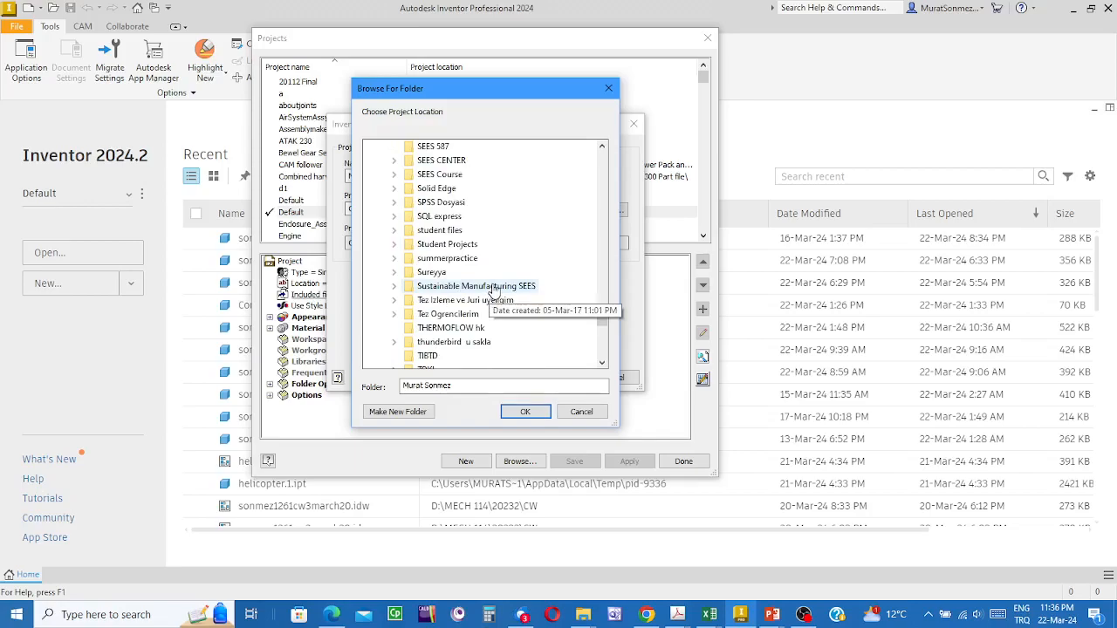
scroll(493, 289, "up", 2)
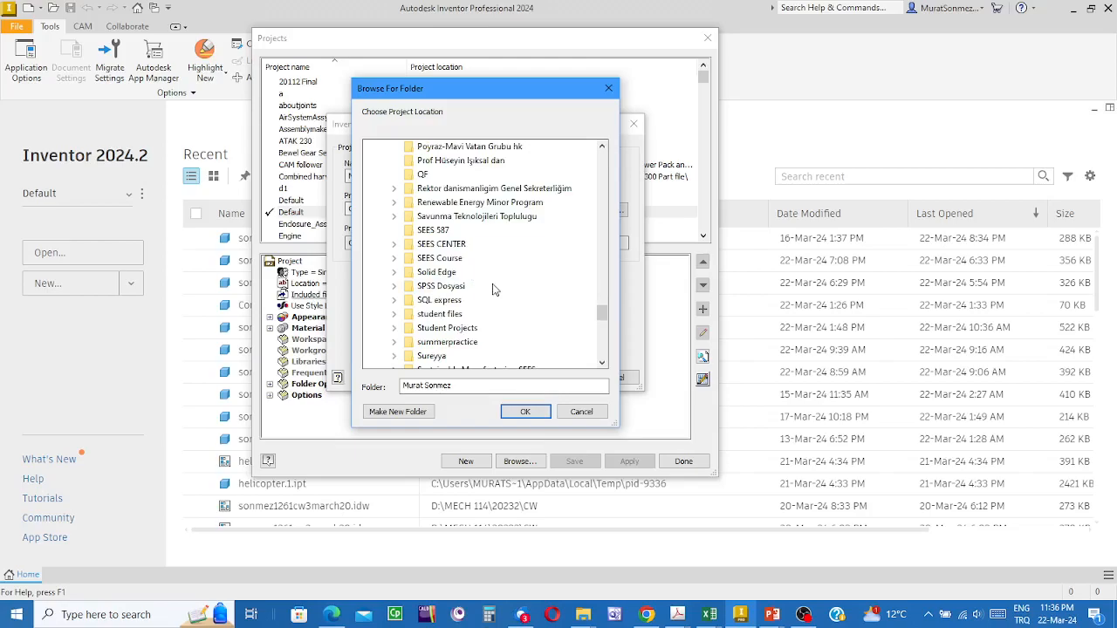
scroll(493, 290, "up", 1)
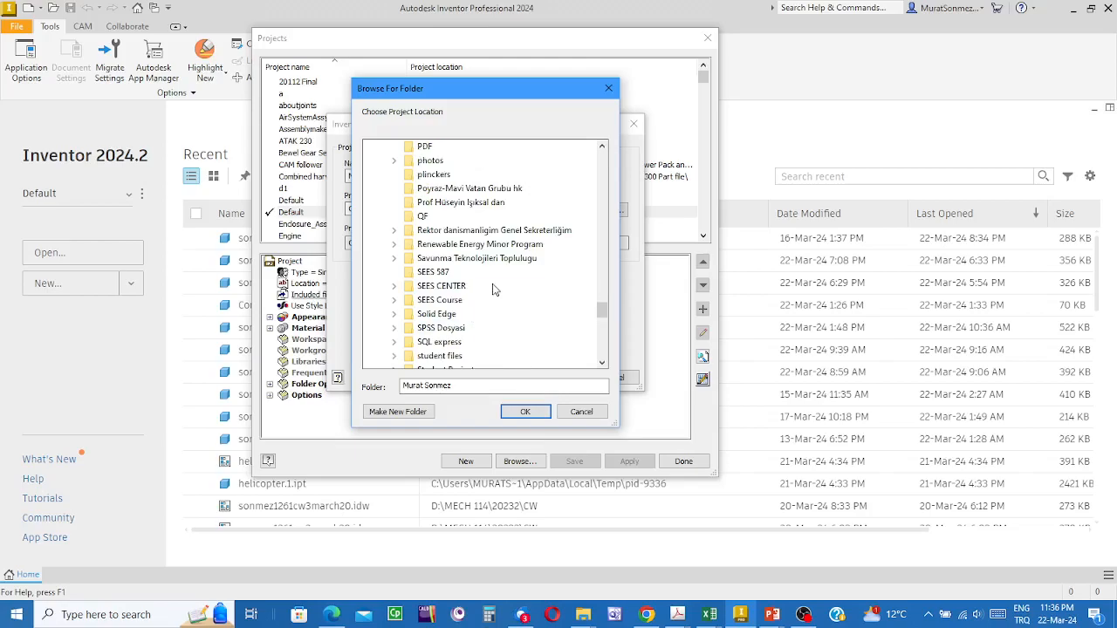
left_click(439, 260)
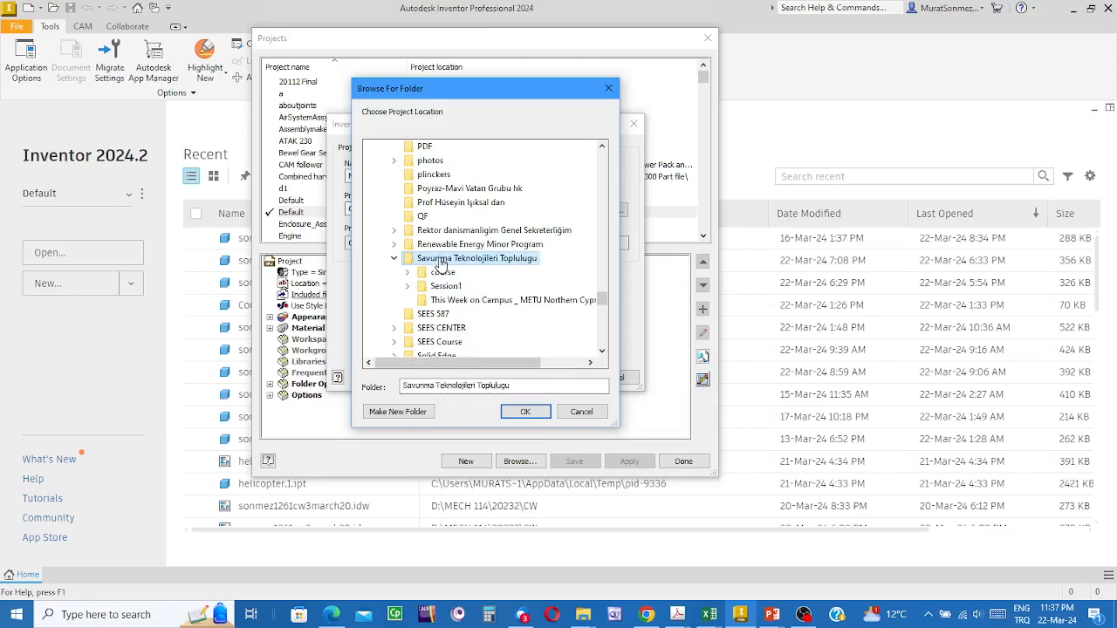
left_click(408, 273)
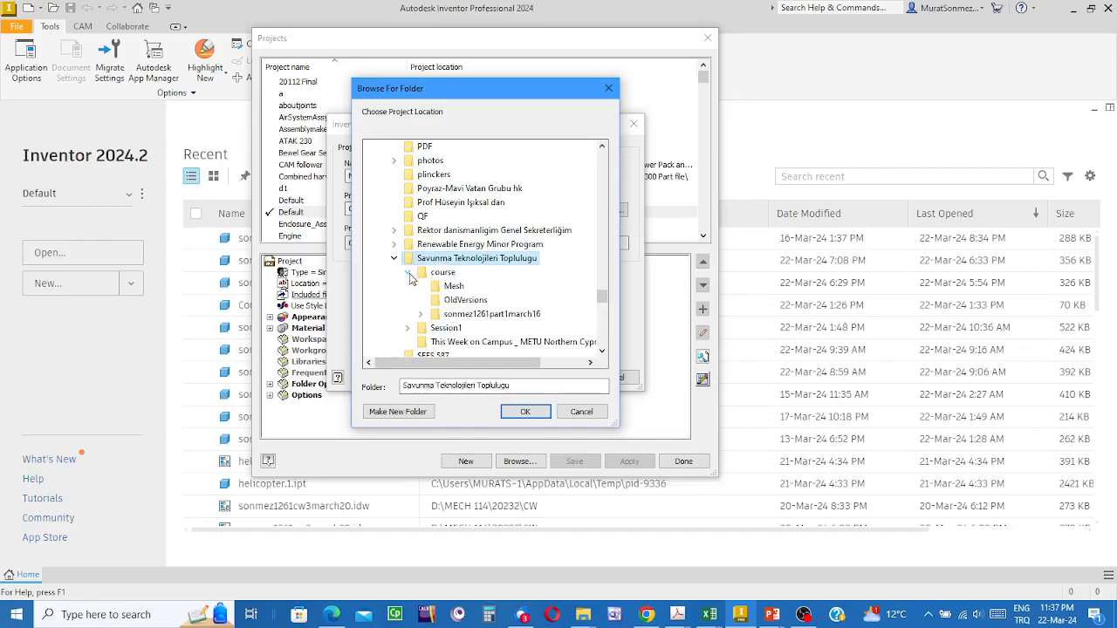
left_click(443, 288)
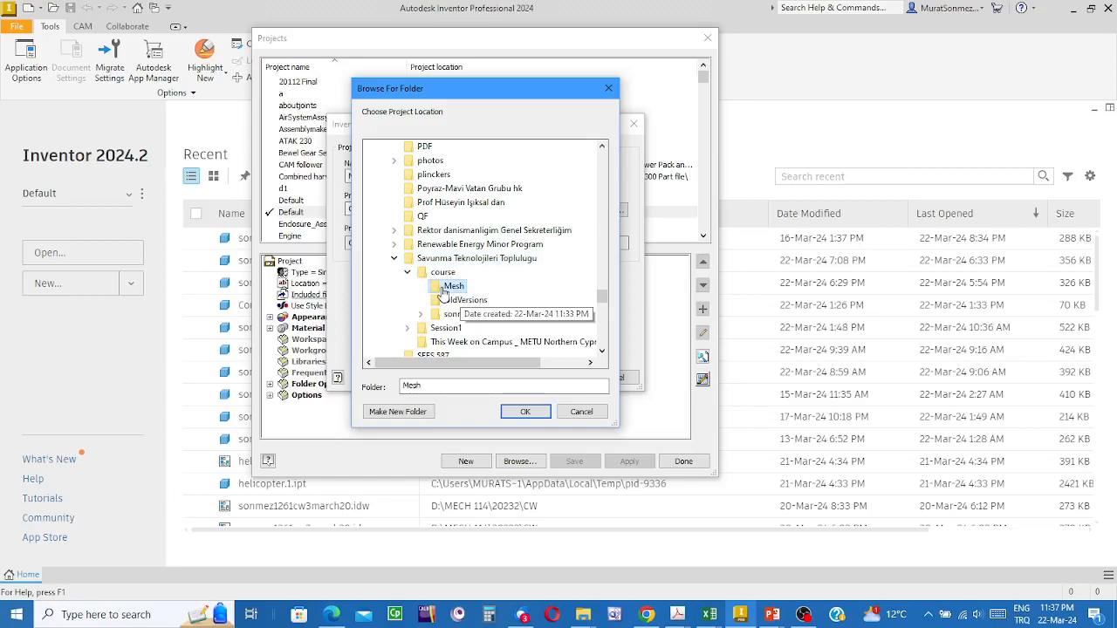
left_click(526, 413)
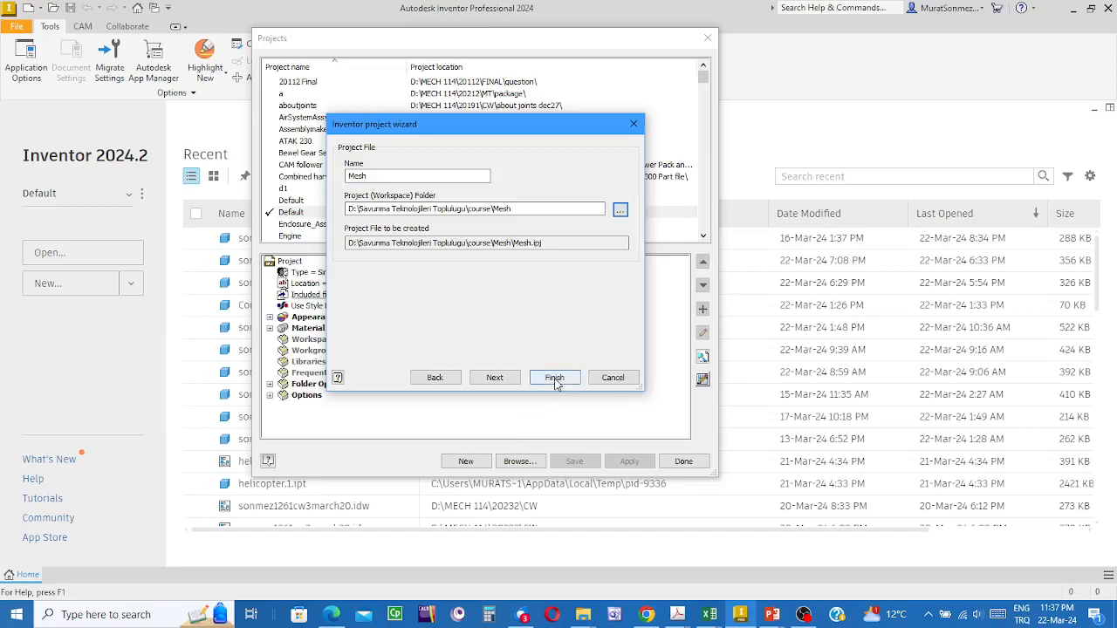
- Finish creating the Mesh project and close the Projects manager
left_click(555, 380)
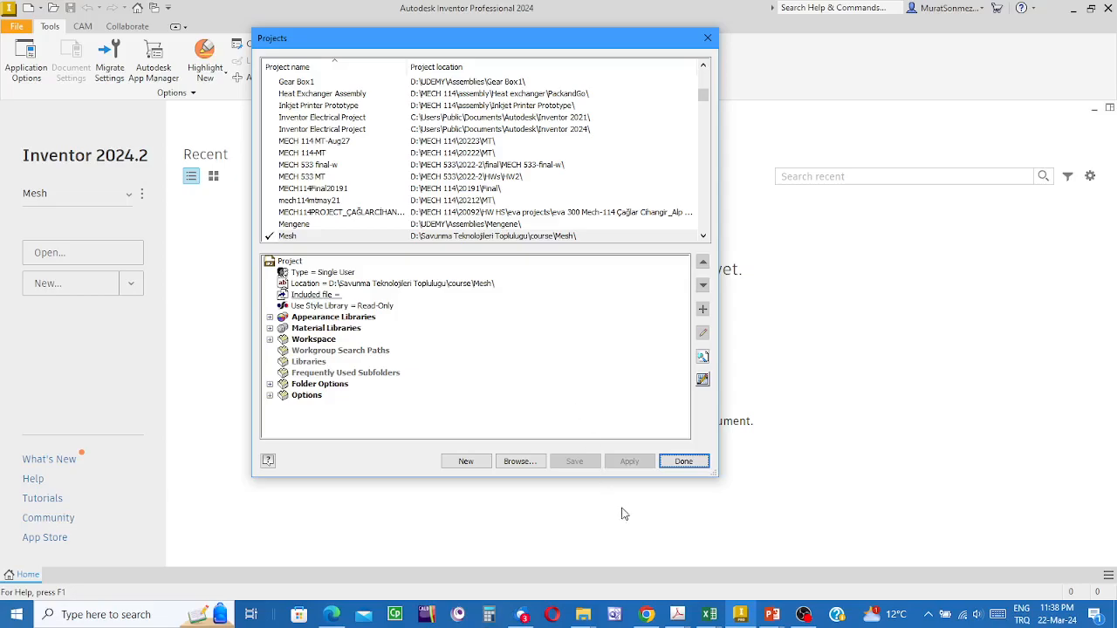
left_click(683, 462)
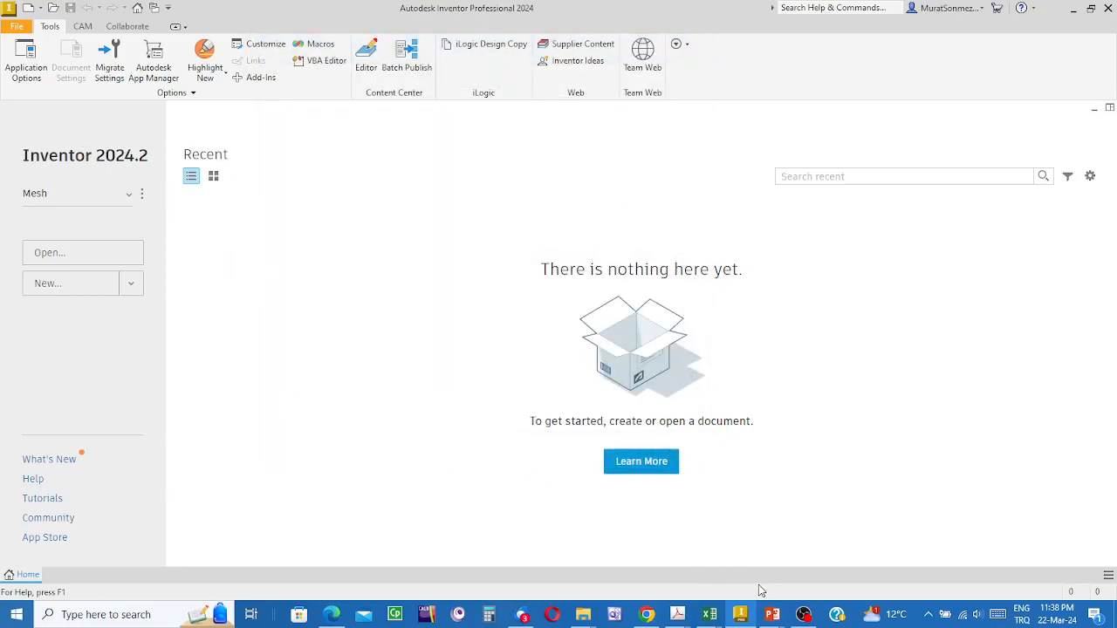
- Switch to the Stress Strain presentation in PowerPoint, examine the TEST PLATE drawing's dimensions, thickness and load full screen, and return to Inventor
mouse_move(764, 616)
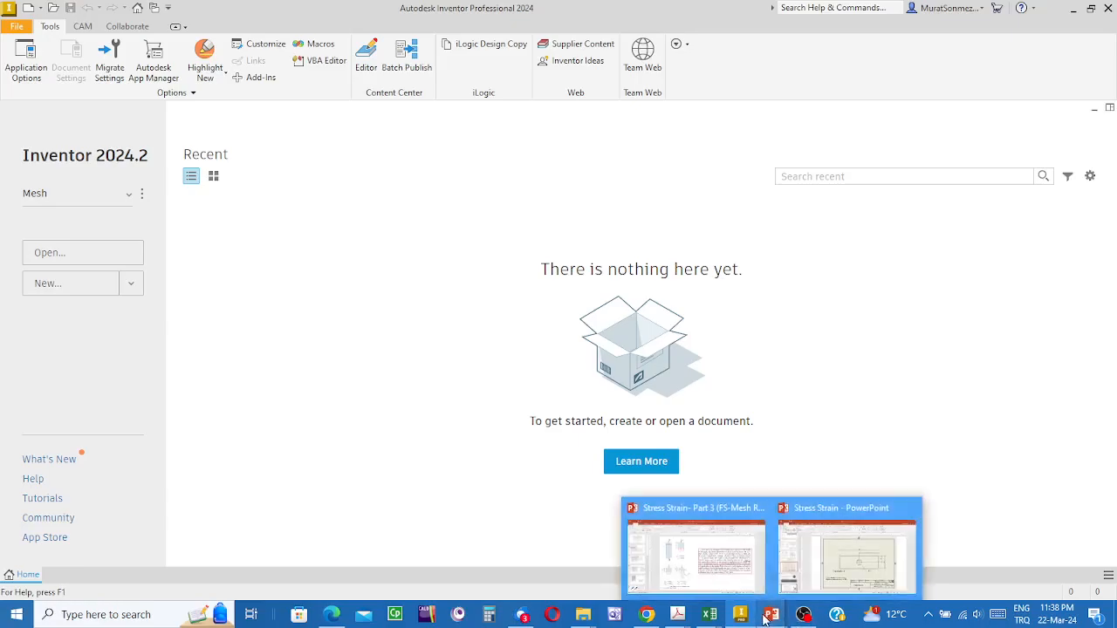
left_click(851, 580)
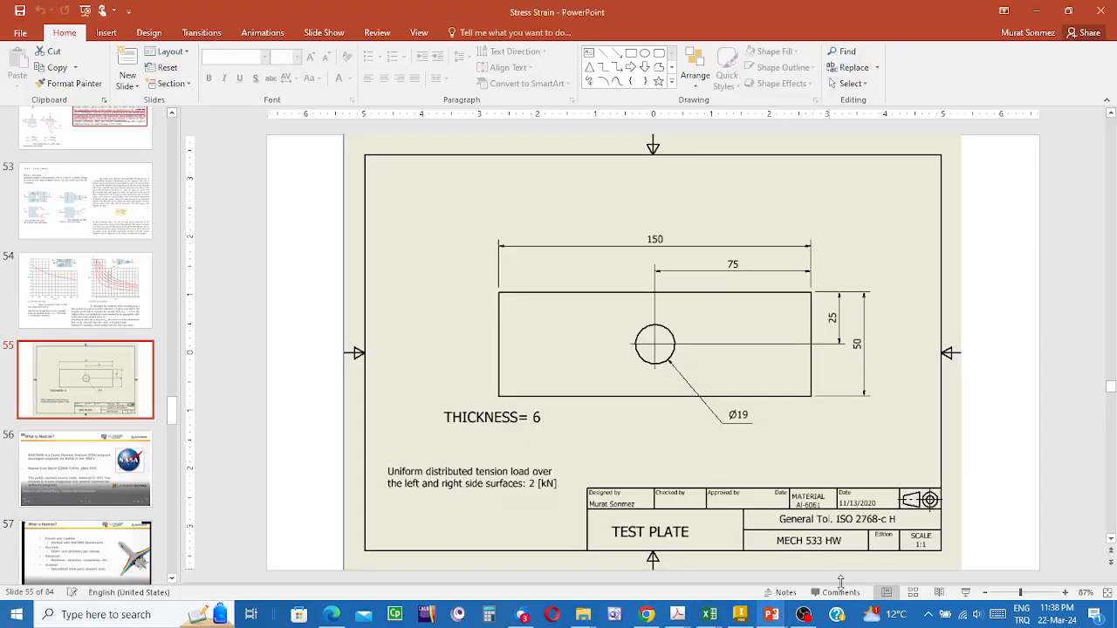
left_click(964, 593)
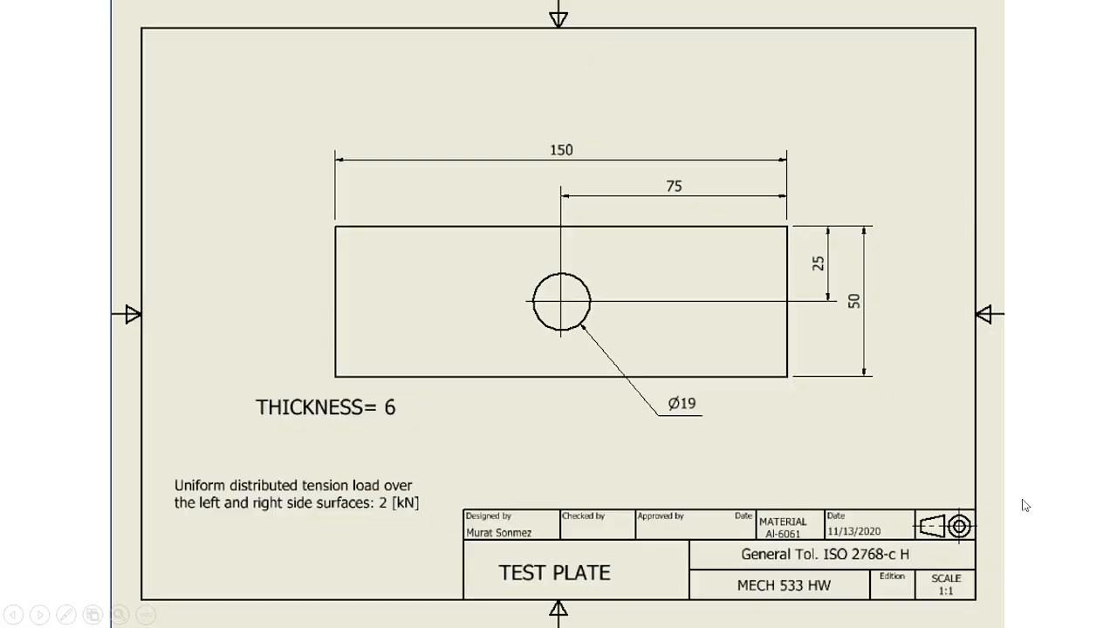
key("Escape")
left_click(740, 614)
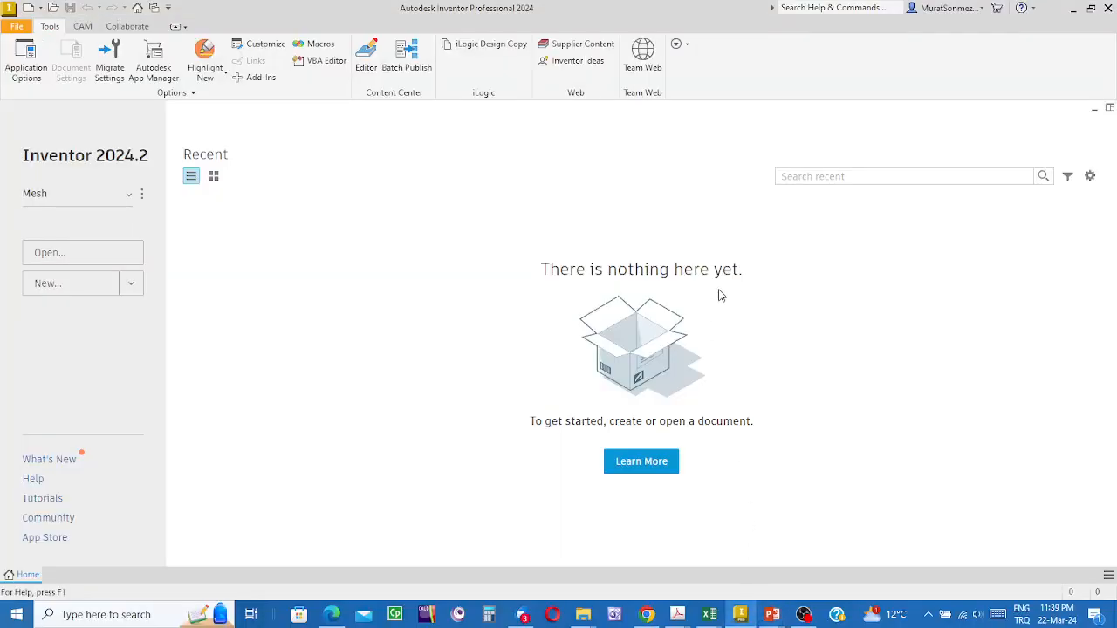
- Create a new part file from the metric Standard (mm).ipt template
left_click(28, 8)
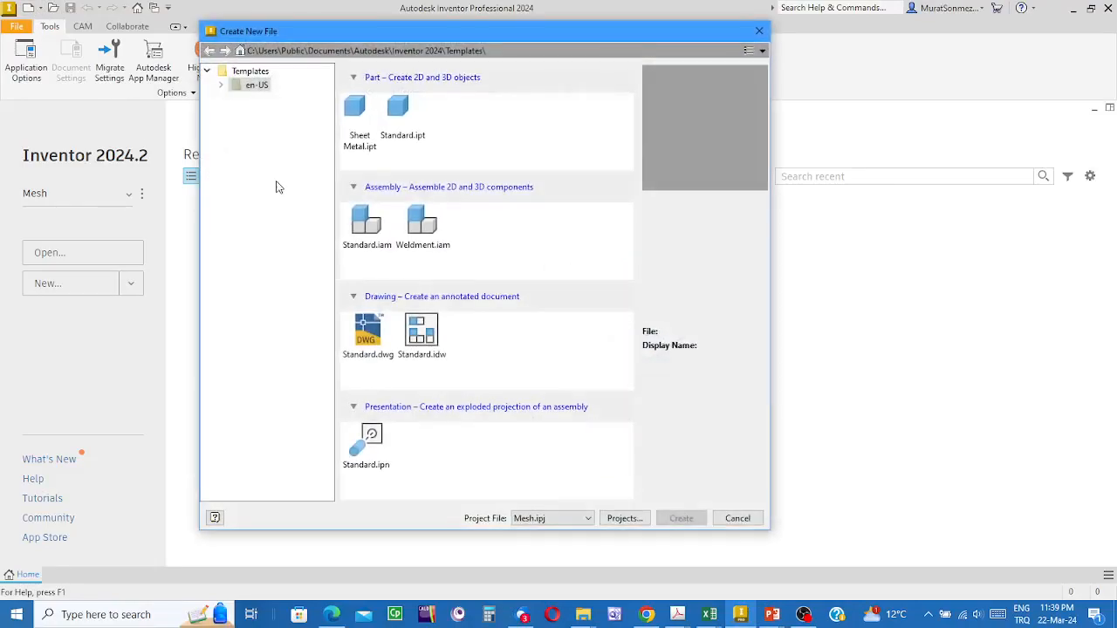
left_click(221, 86)
left_click(272, 114)
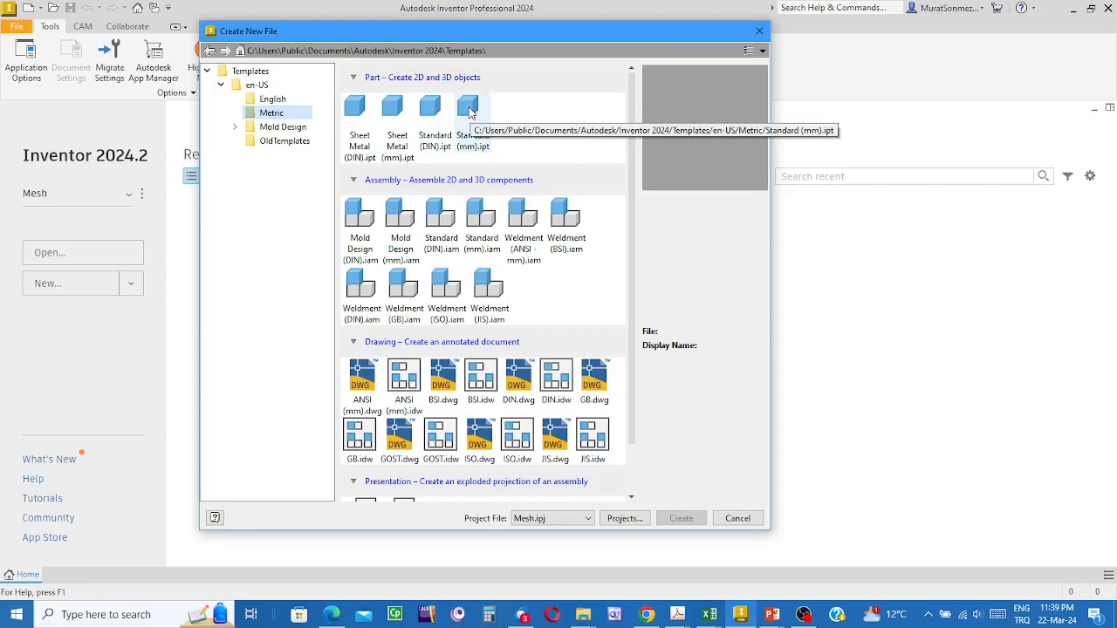
left_click(469, 111)
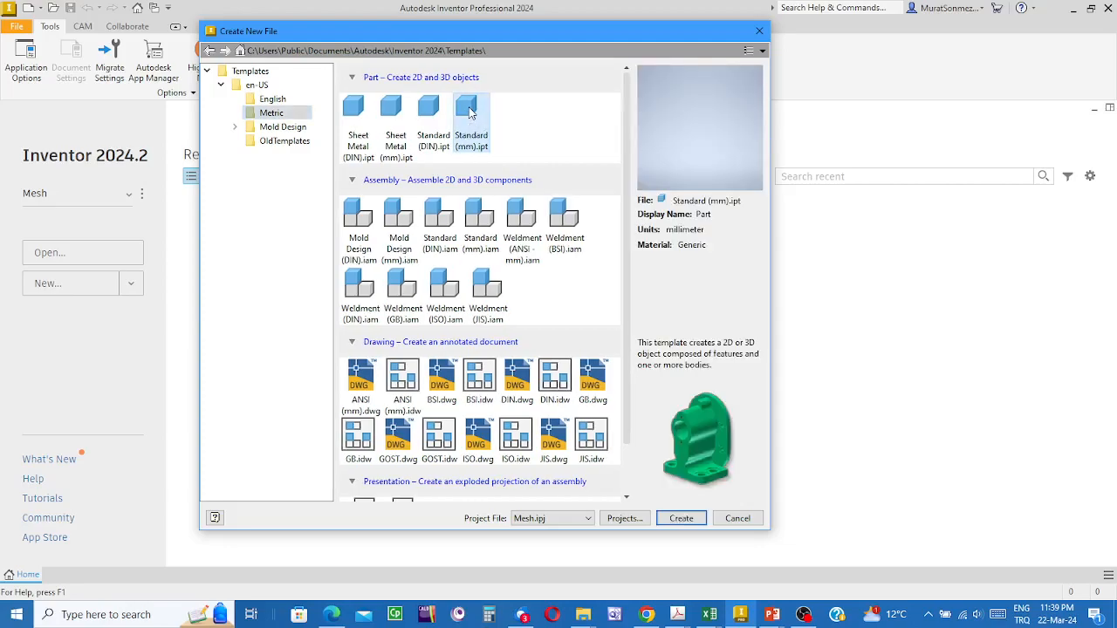
left_click(683, 519)
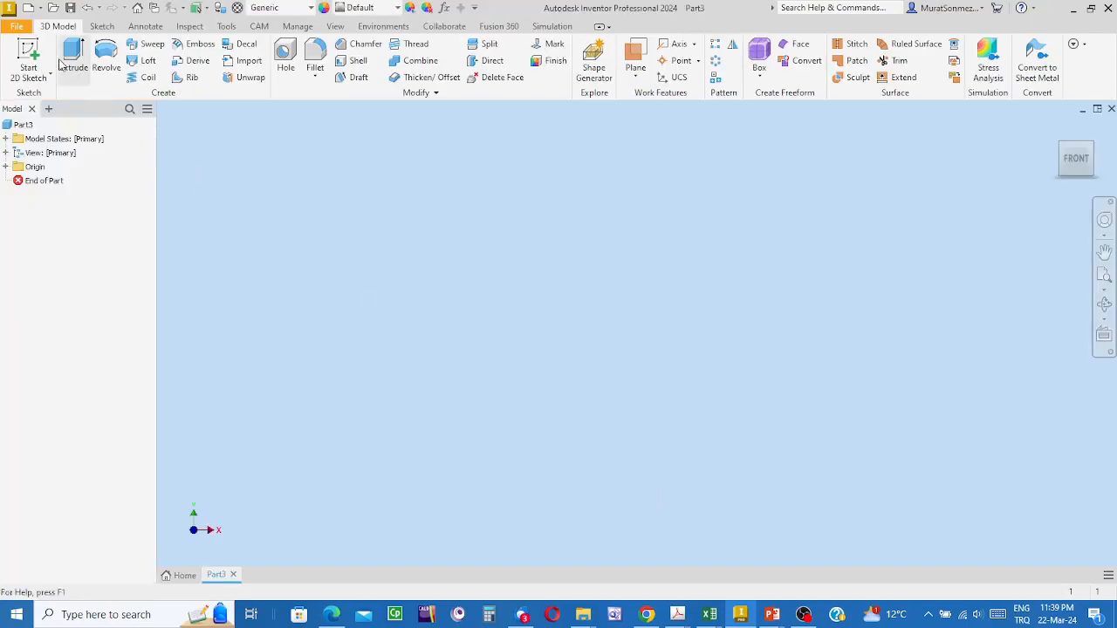
- Start a 2D sketch on the horizontal XZ origin plane
left_click(27, 52)
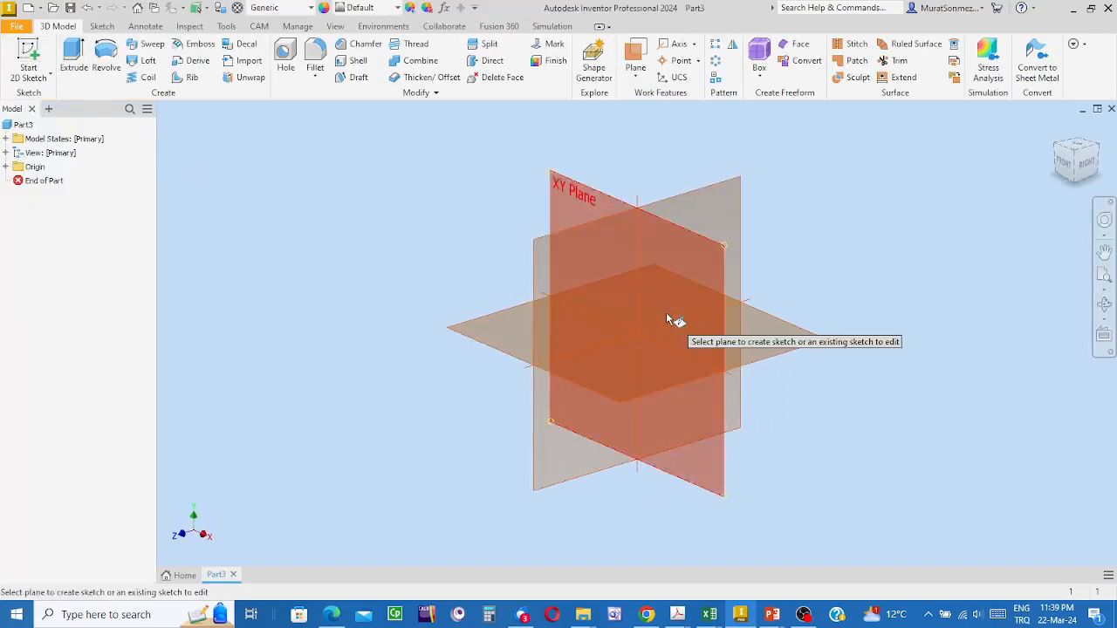
key("Escape")
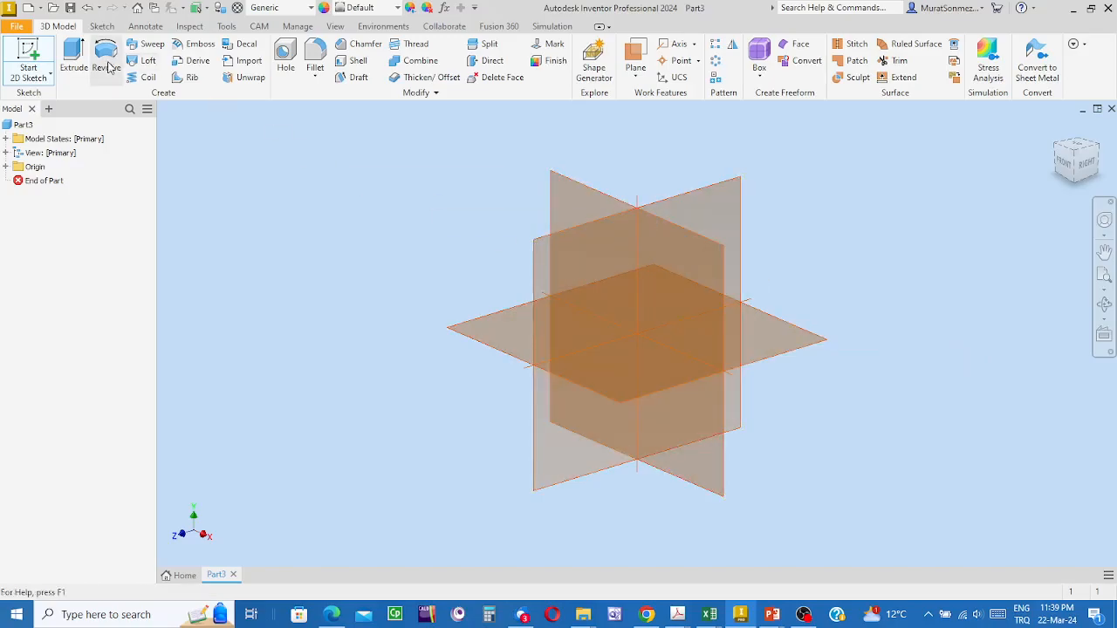
left_click(29, 54)
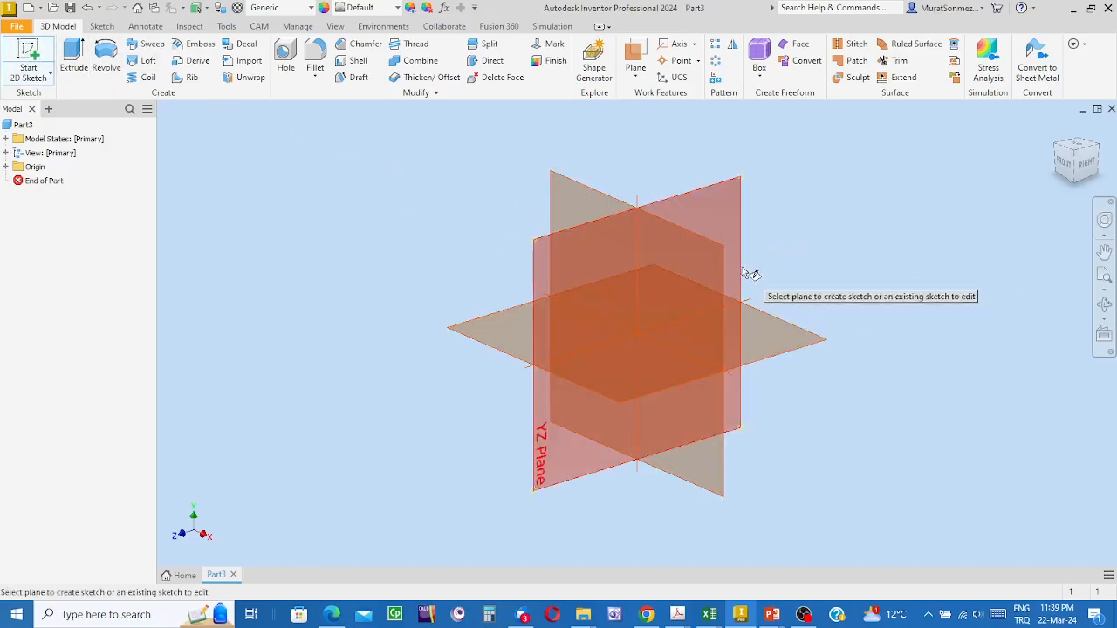
left_click(783, 352)
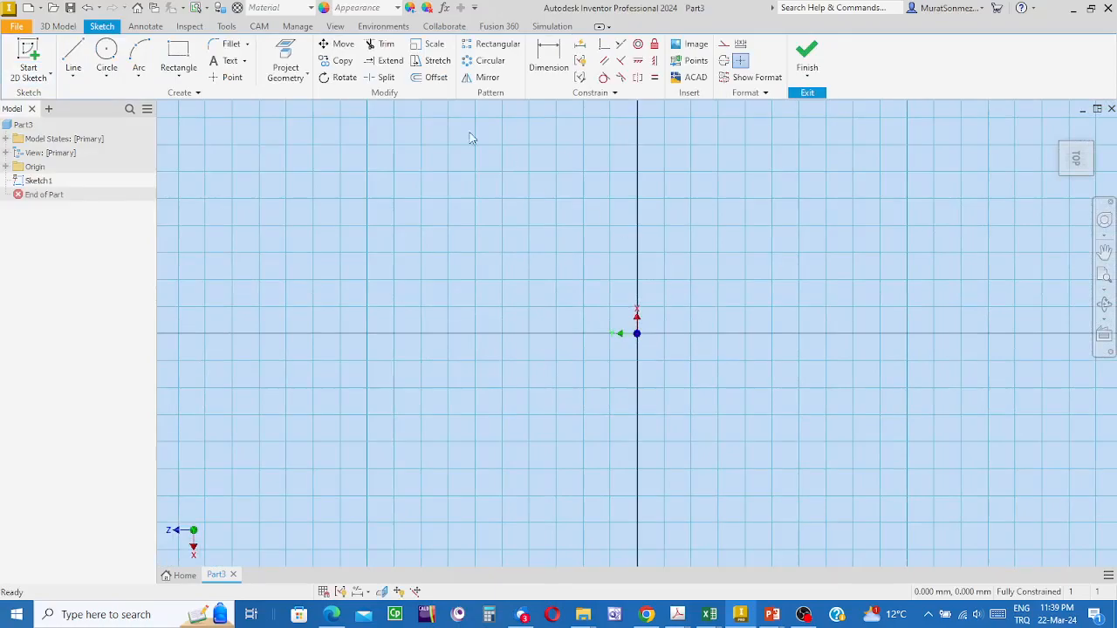
- Sketch a two-point rectangle about 36 mm long and 15 mm wide around the origin
left_click(179, 59)
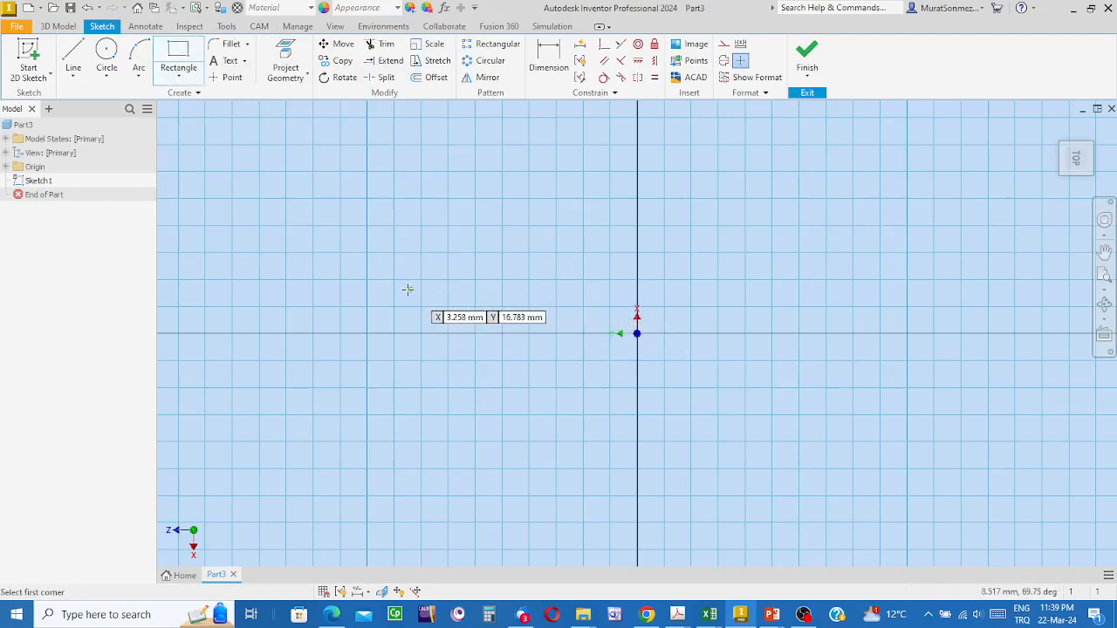
left_click(423, 238)
left_click(911, 443)
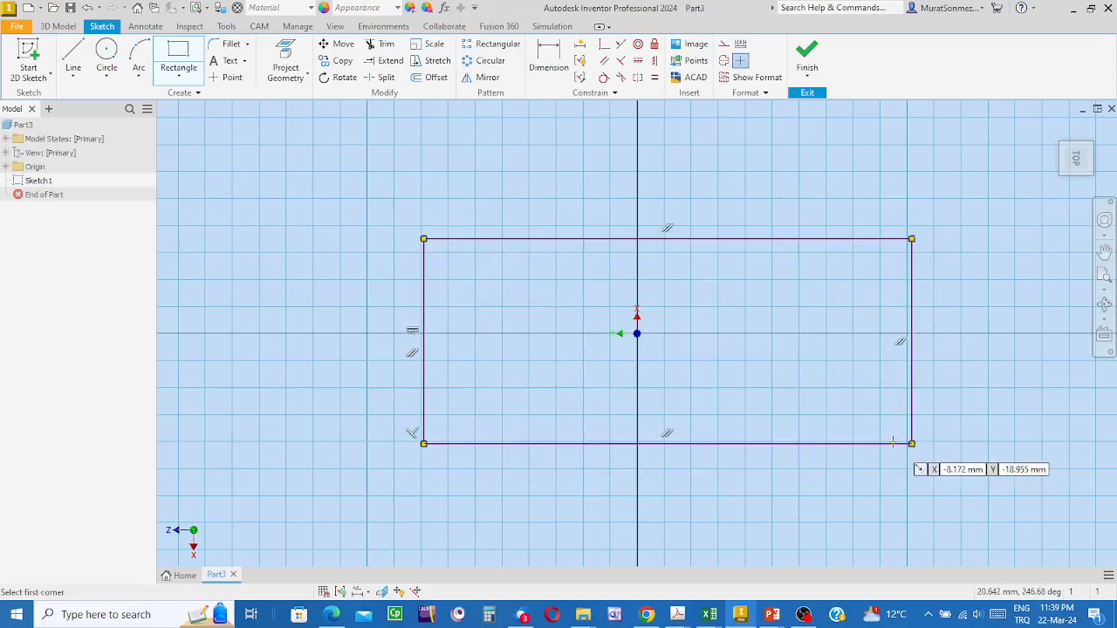
- Dimension the rectangle's long side and set it to 150 mm
left_click(557, 59)
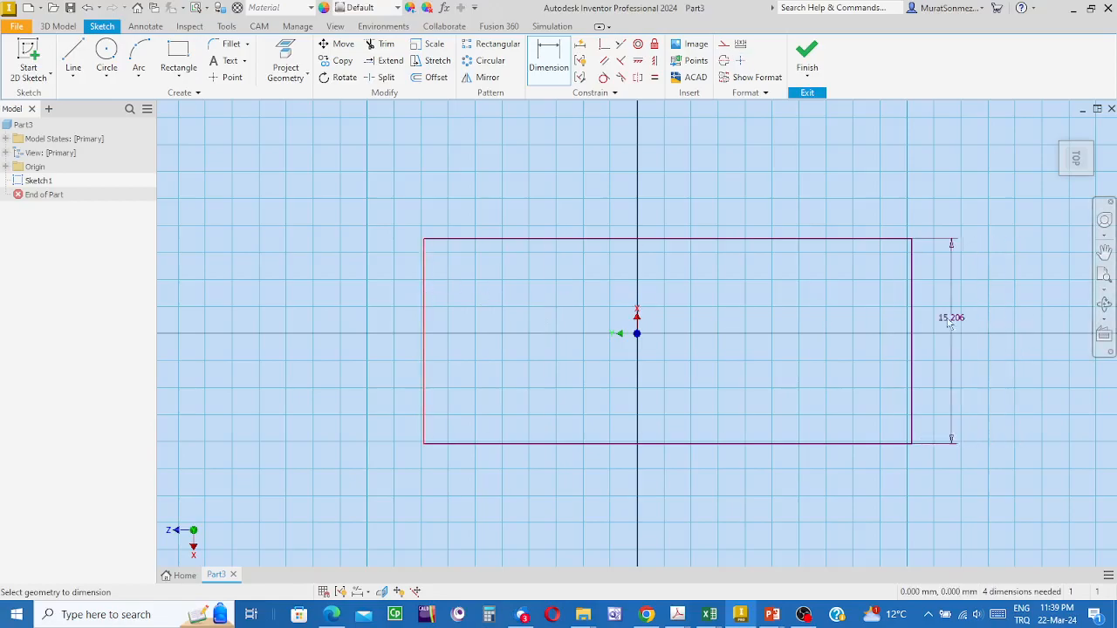
left_click(910, 322)
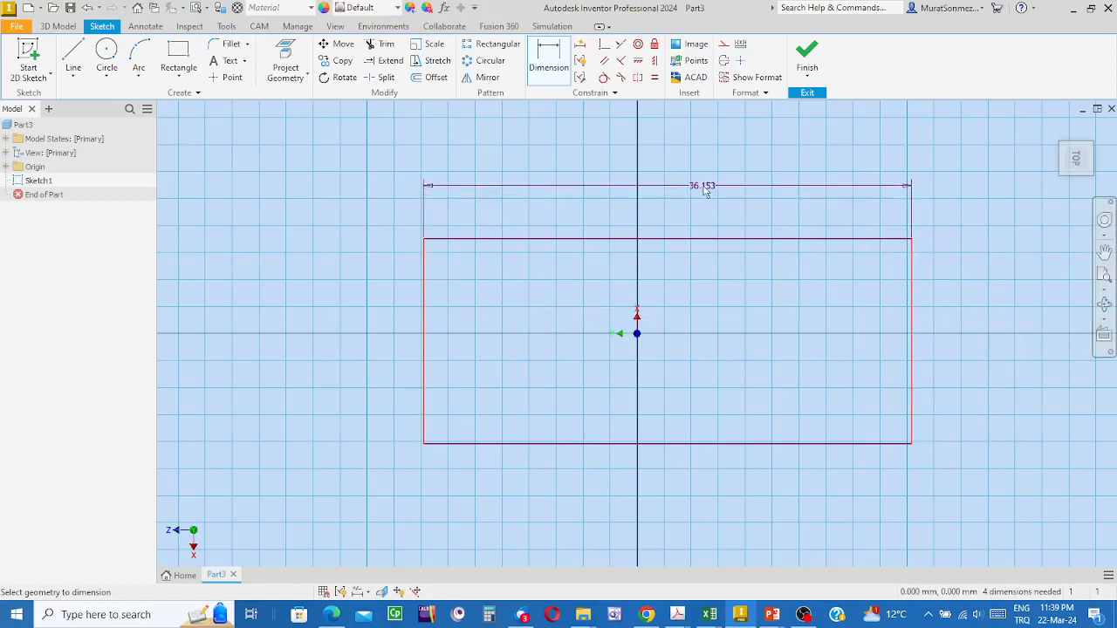
left_click(694, 181)
type("400")
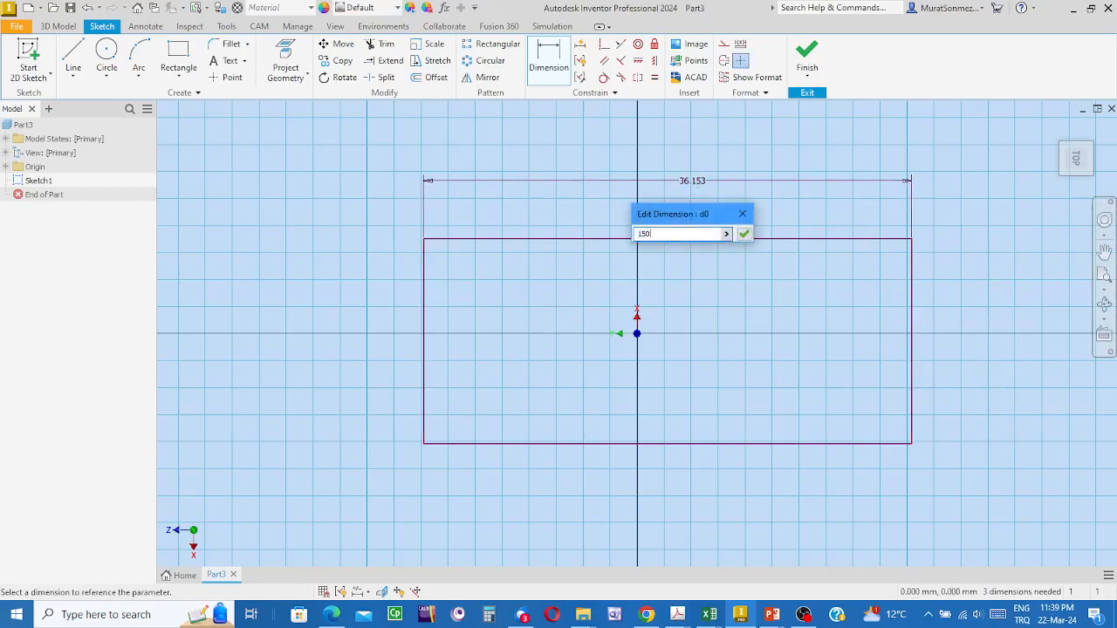
key("Return")
- Dimension the distance between the rectangle's two long sides and set it to 50 mm
scroll(786, 327, "down", 5)
middle_click_drag(785, 324, 559, 292)
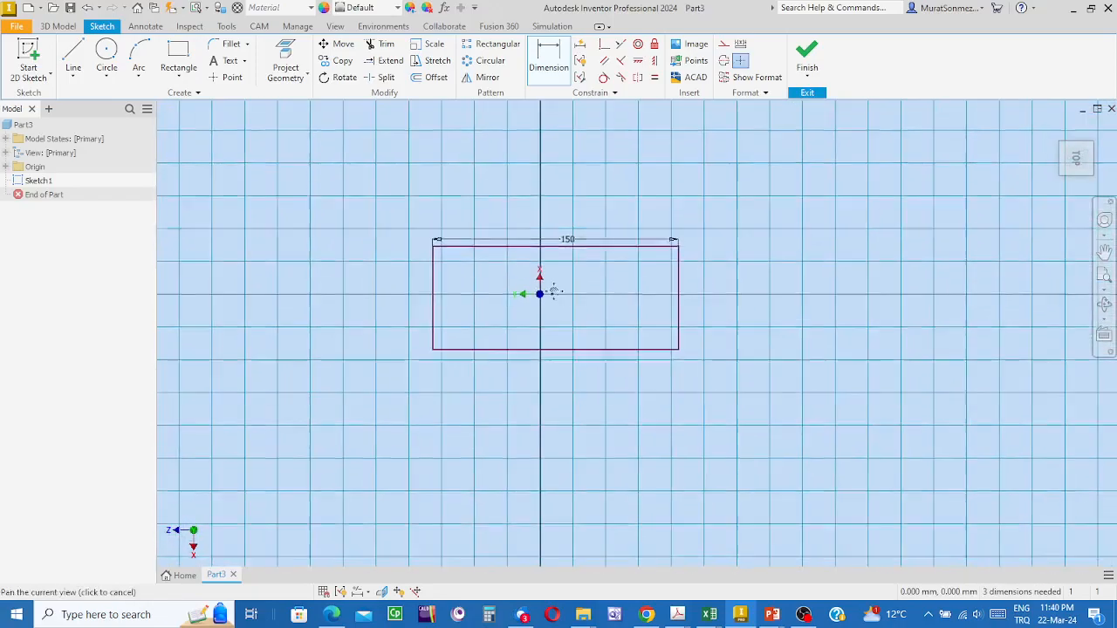
left_click(594, 243)
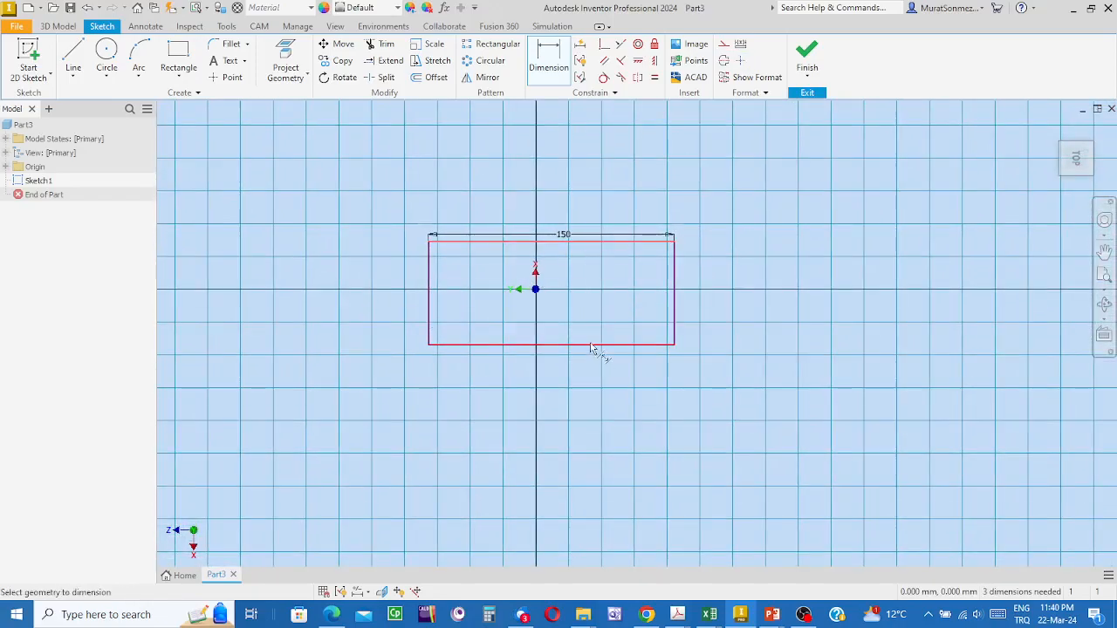
left_click(592, 346)
left_click(730, 298)
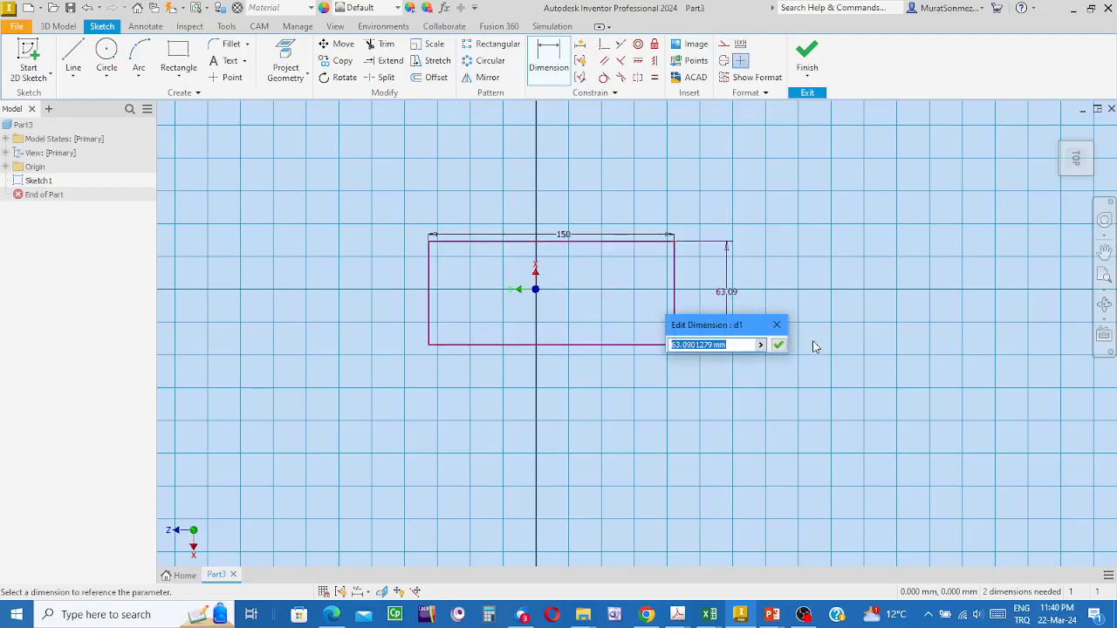
type("50")
key("Return")
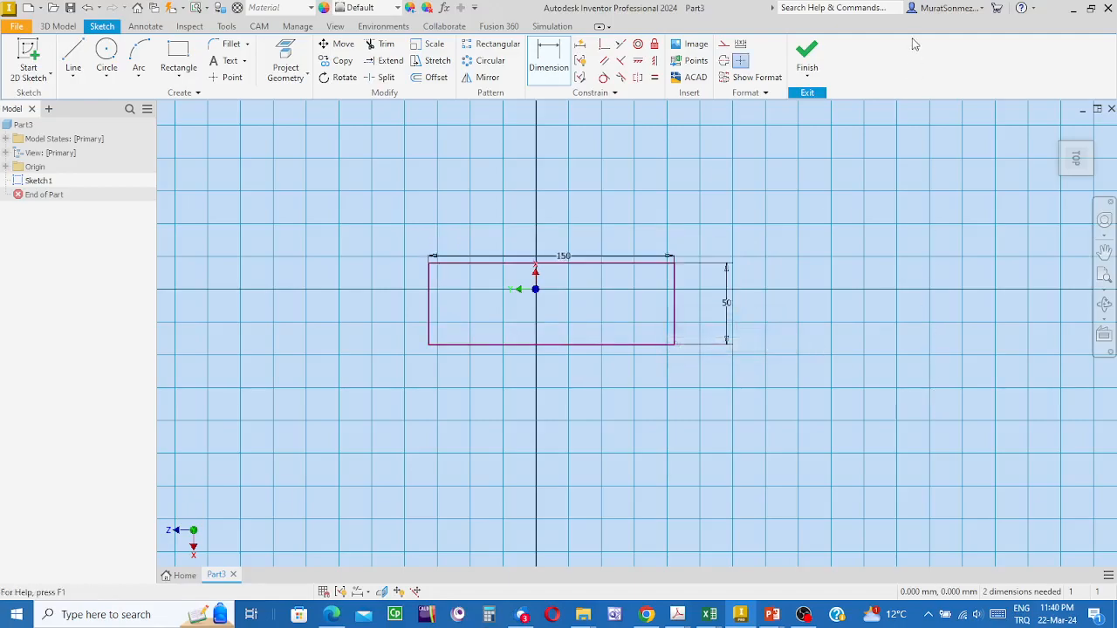
- Finish the sketch and extrude the rectangle 6 mm into a solid plate
left_click(807, 59)
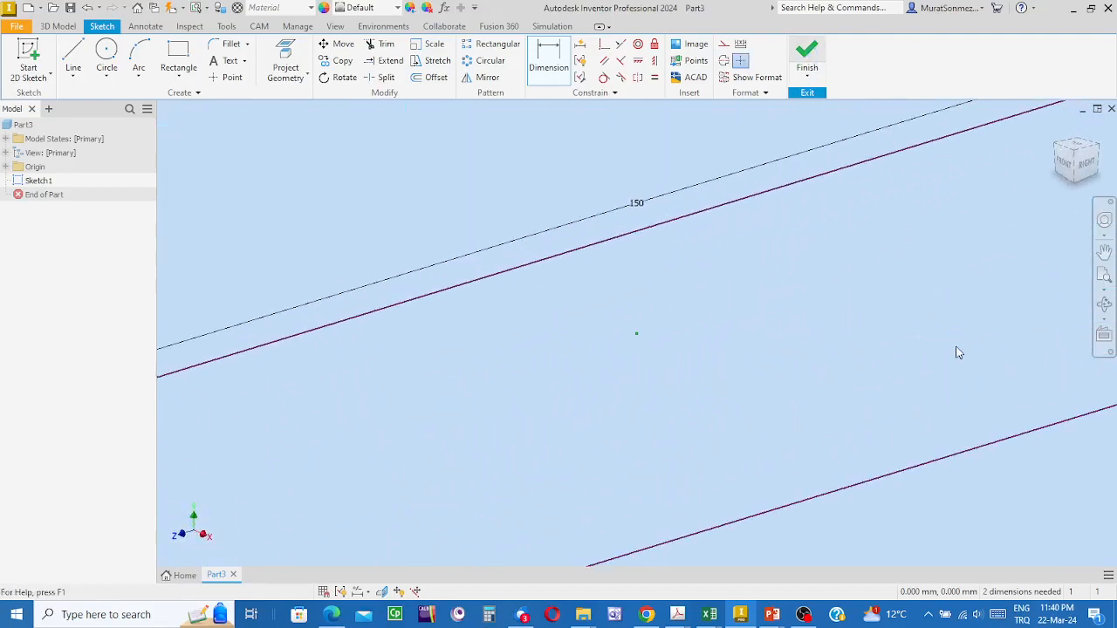
mouse_move(955, 352)
middle_mouse_down()
mouse_move(577, 370)
mouse_move(570, 356)
middle_mouse_up()
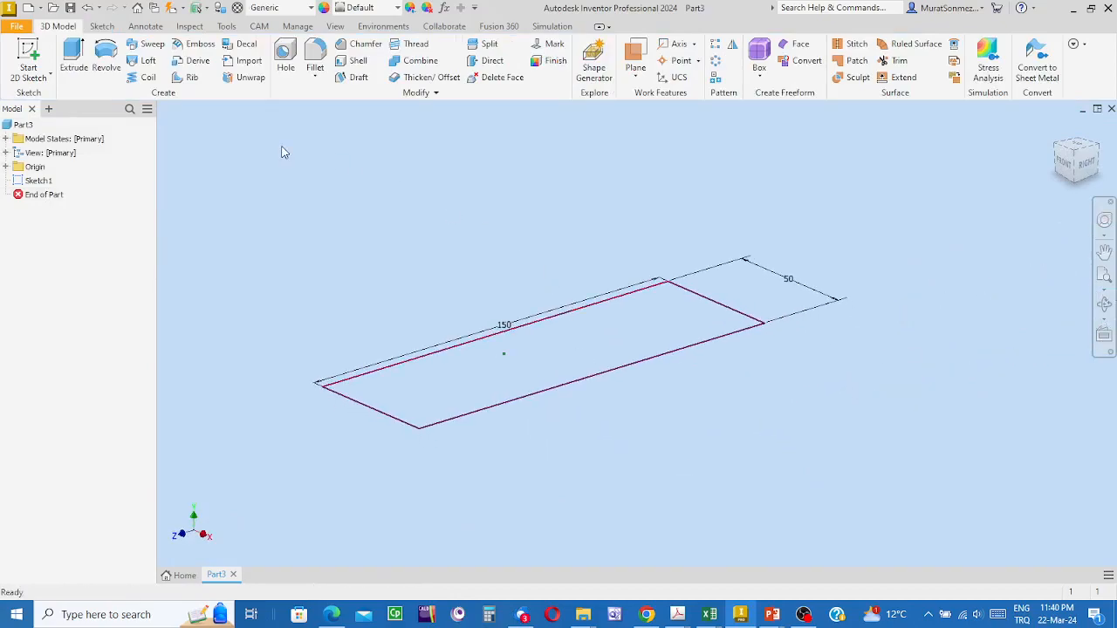
left_click(73, 56)
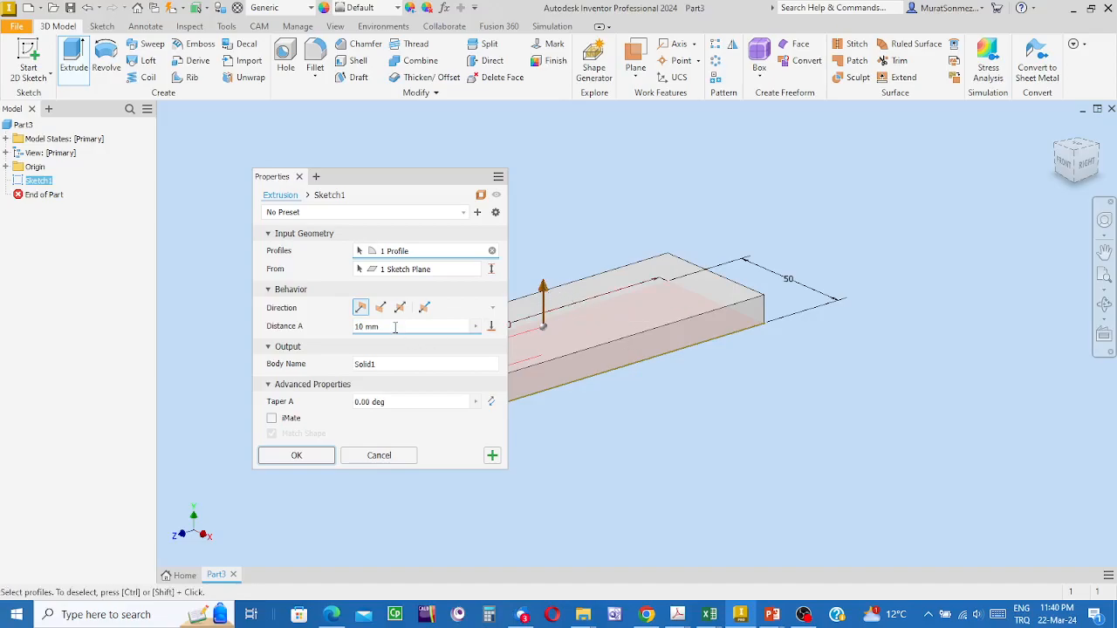
left_click_drag(388, 327, 329, 333)
type("6")
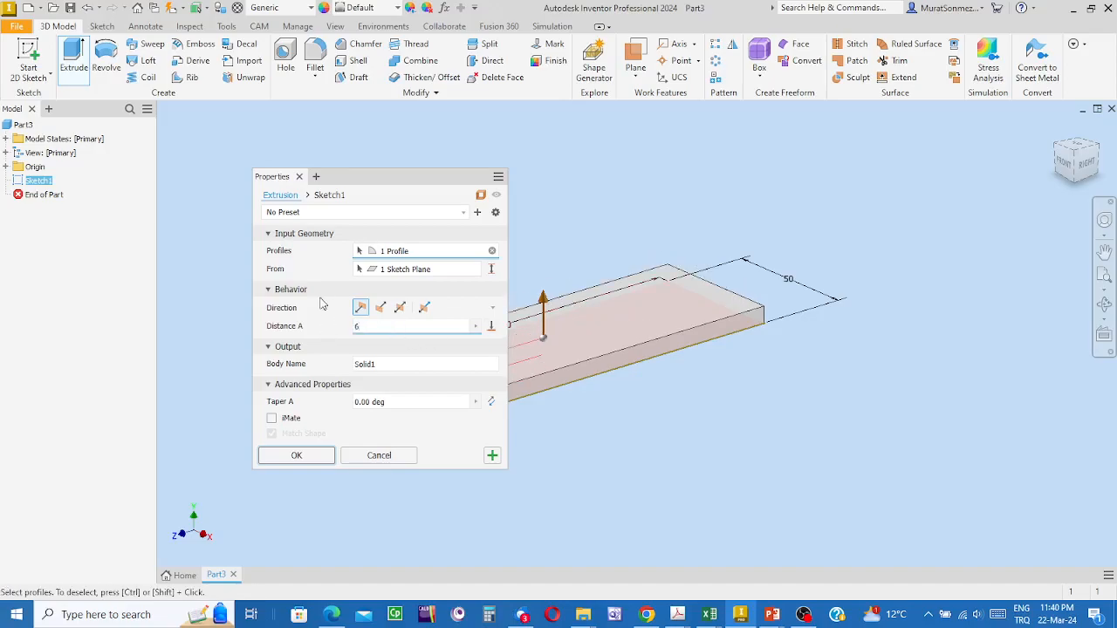
left_click(295, 454)
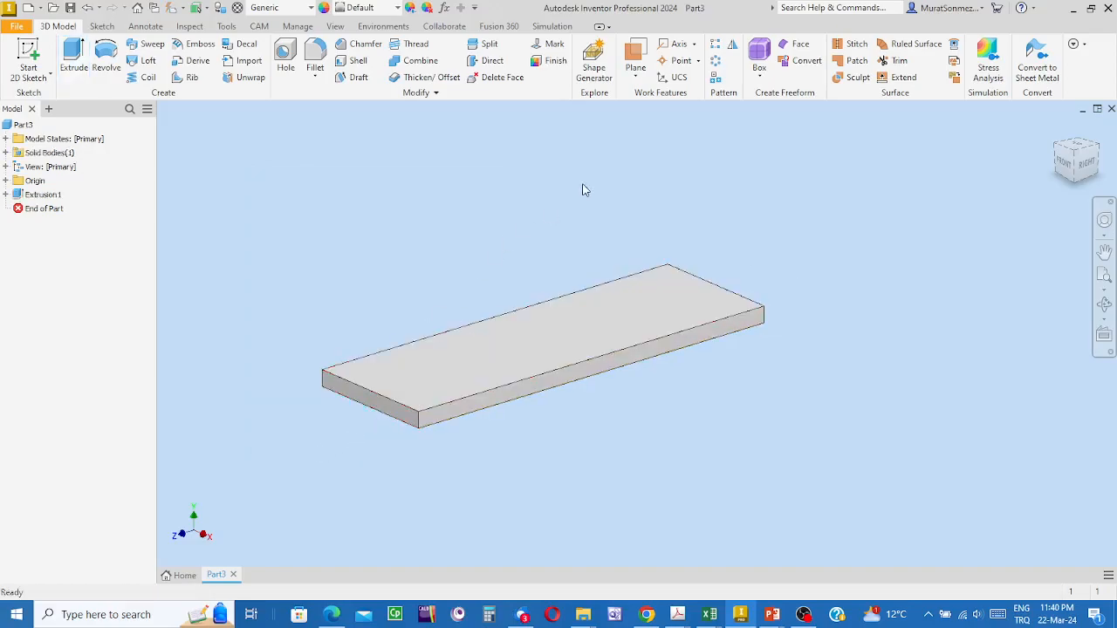
- Start a simple through-all hole of 19 mm diameter and place its centre on the plate's upper face
left_click(291, 54)
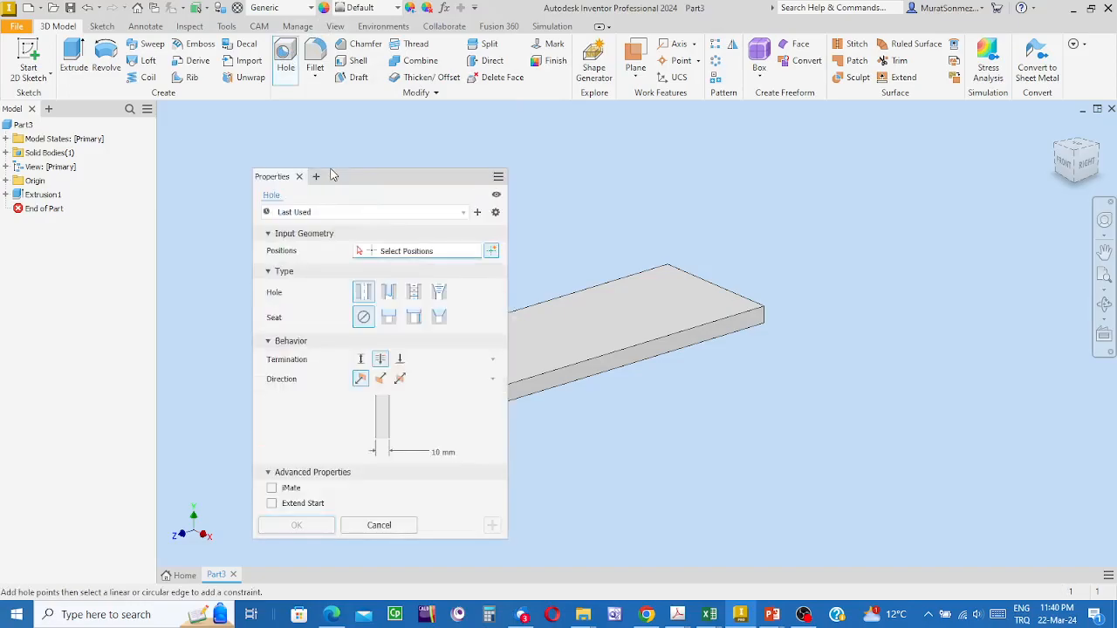
left_click(425, 460)
left_click_drag(424, 182, 357, 172)
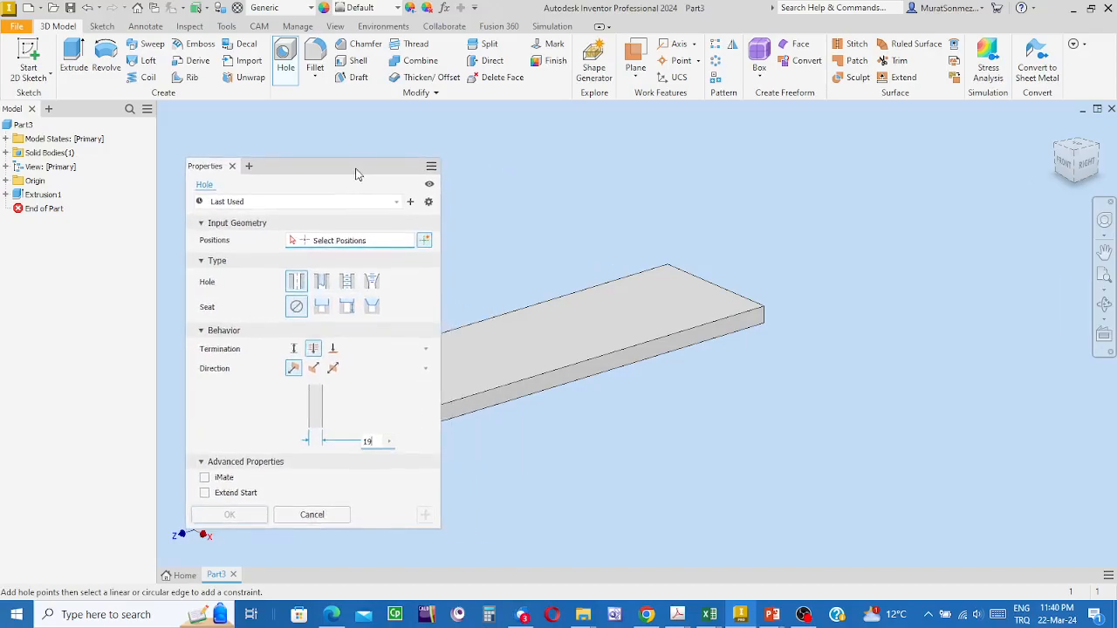
middle_click_drag(909, 284, 1090, 265)
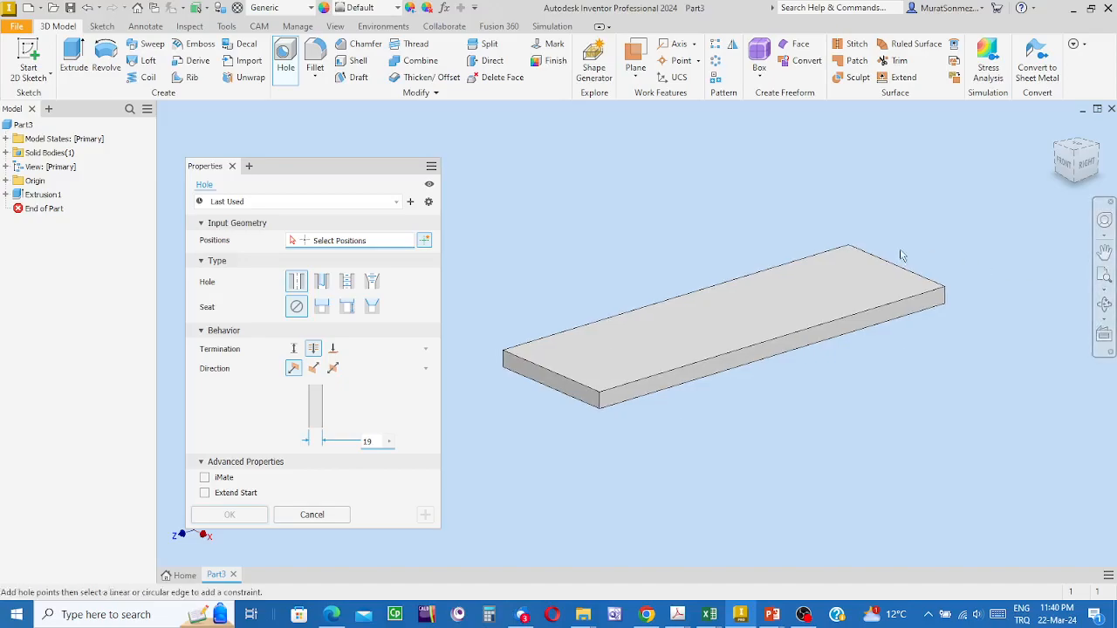
left_click(692, 340)
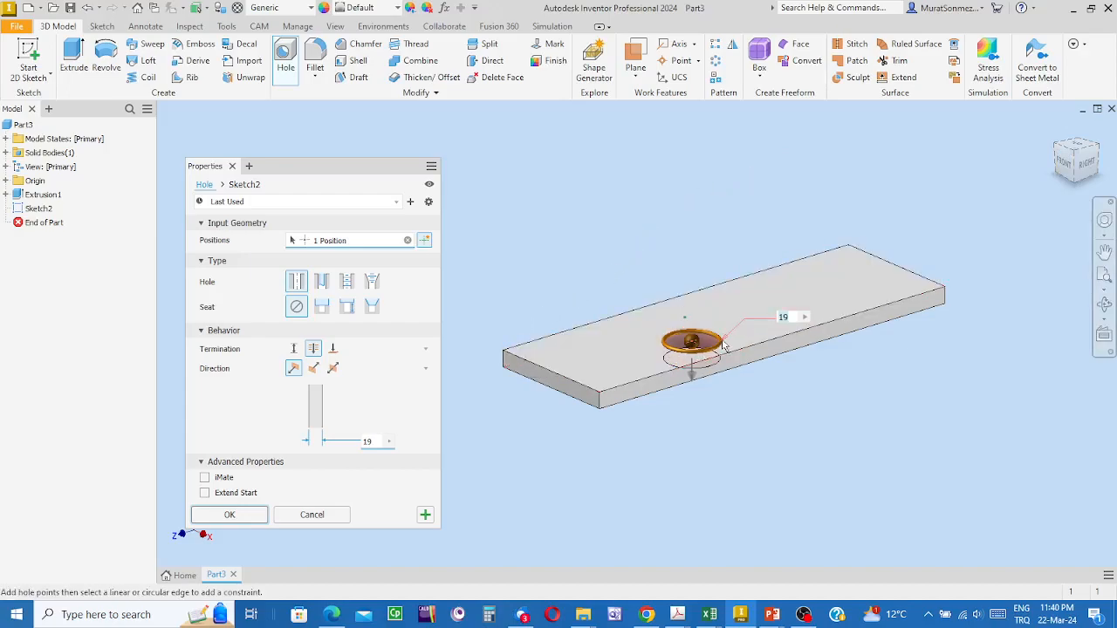
- Position the hole's centre 75 mm from the plate's short edge and 25 mm from its long edge, and create the hole
left_click(535, 367)
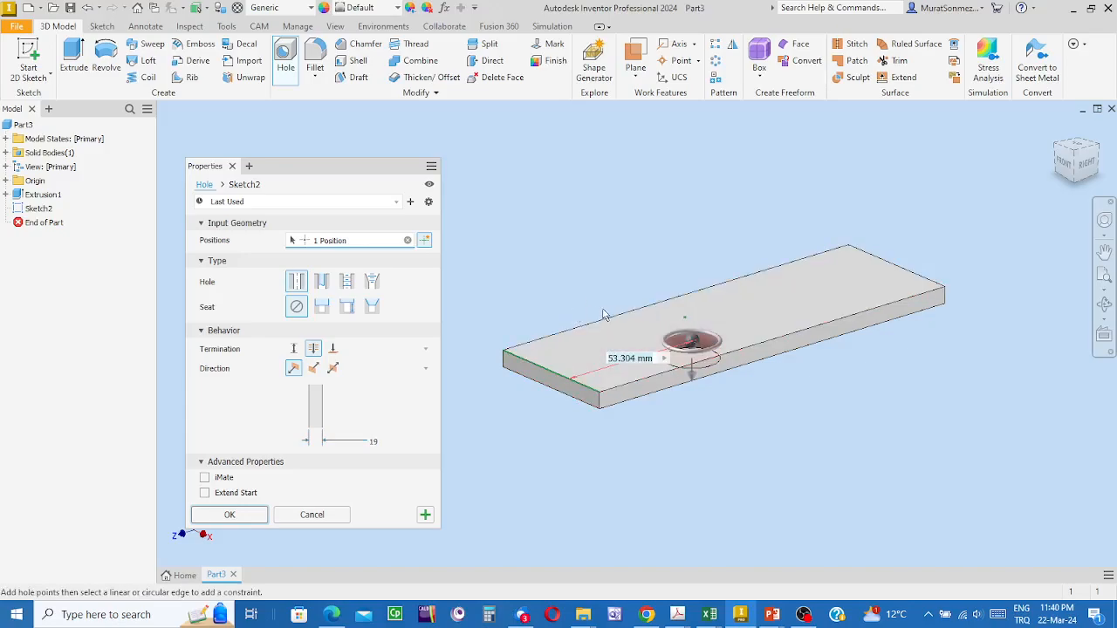
type("75")
left_click(670, 305)
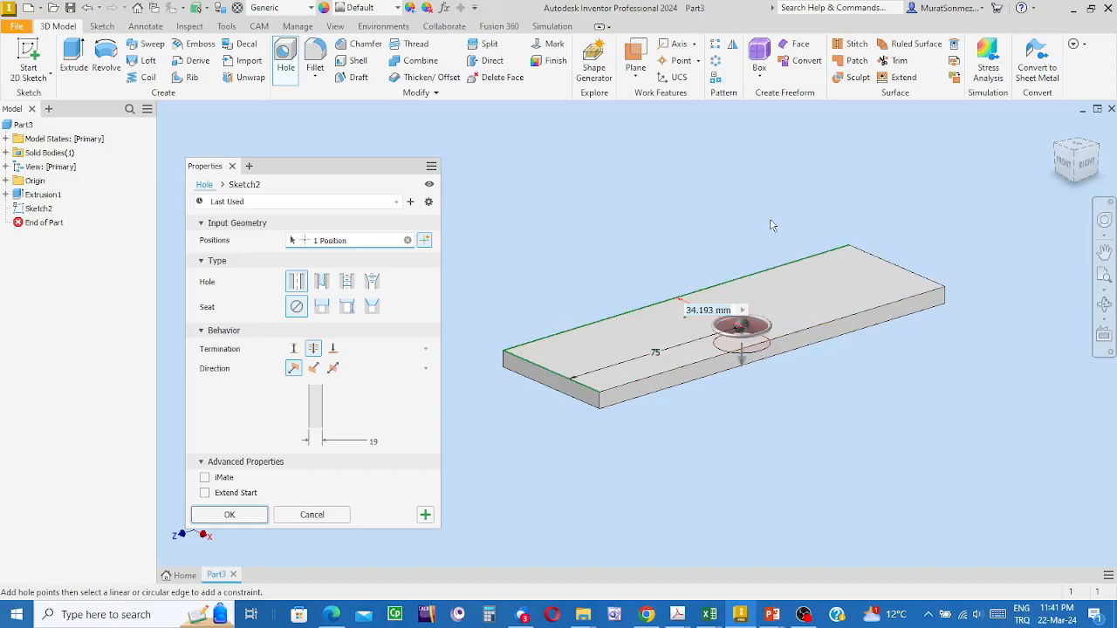
type("25")
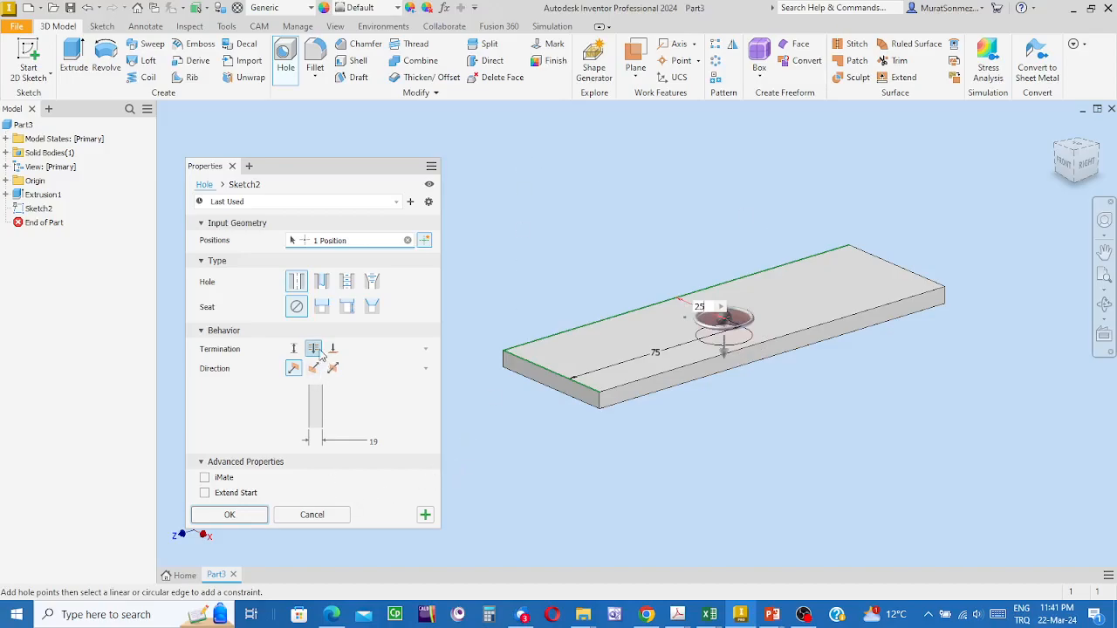
left_click(229, 514)
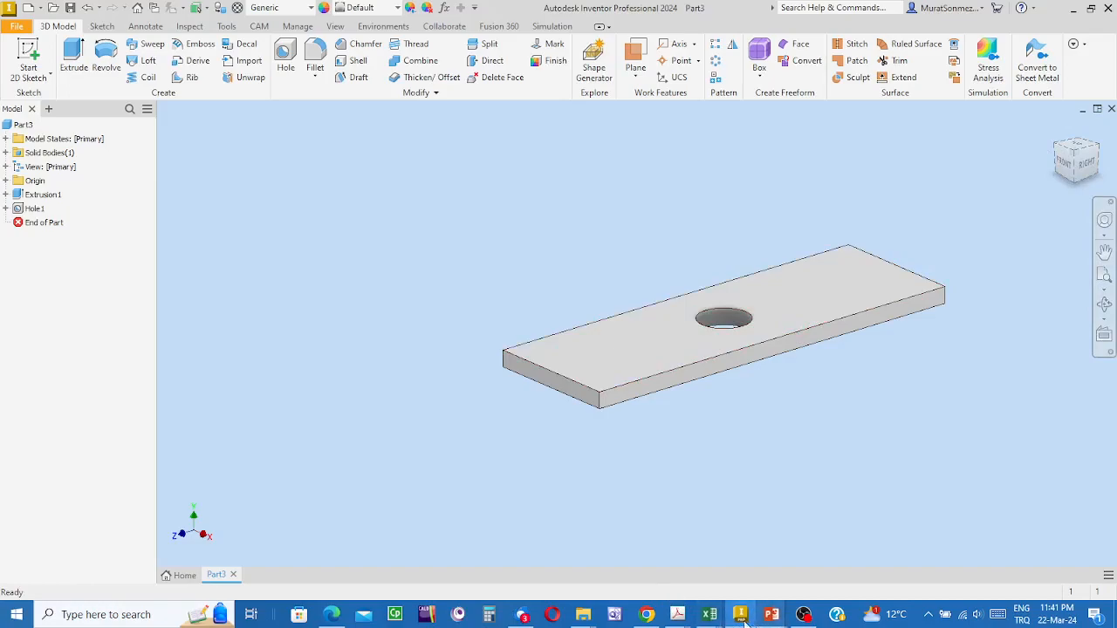
- Switch to the Stress Strain presentation in PowerPoint and show the test plate drawing full screen to check dimensions, material and load
mouse_move(772, 616)
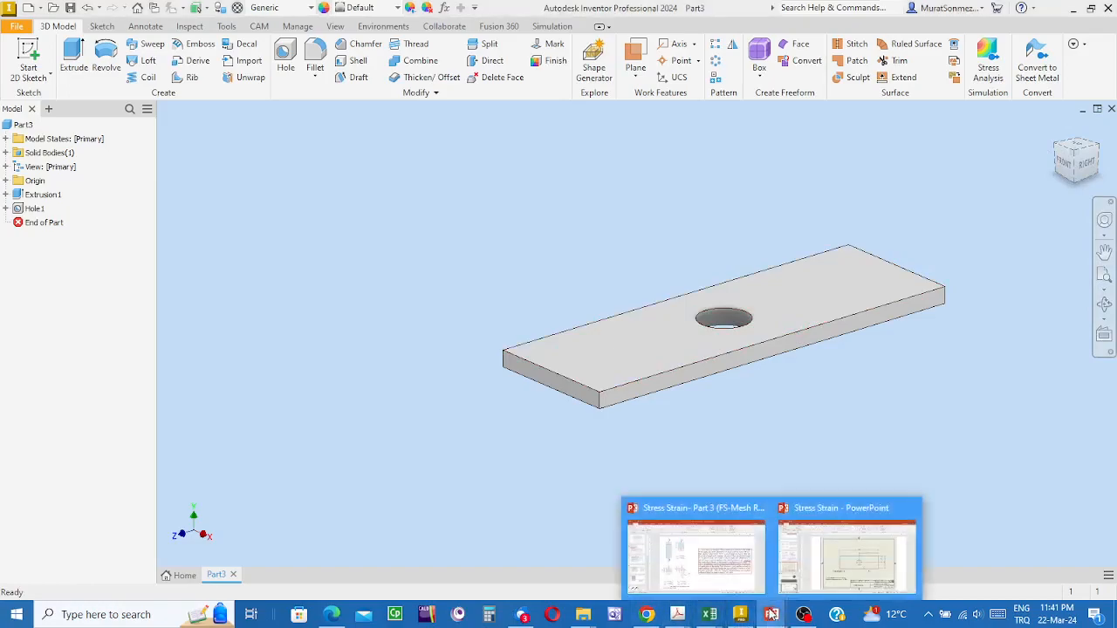
left_click(838, 559)
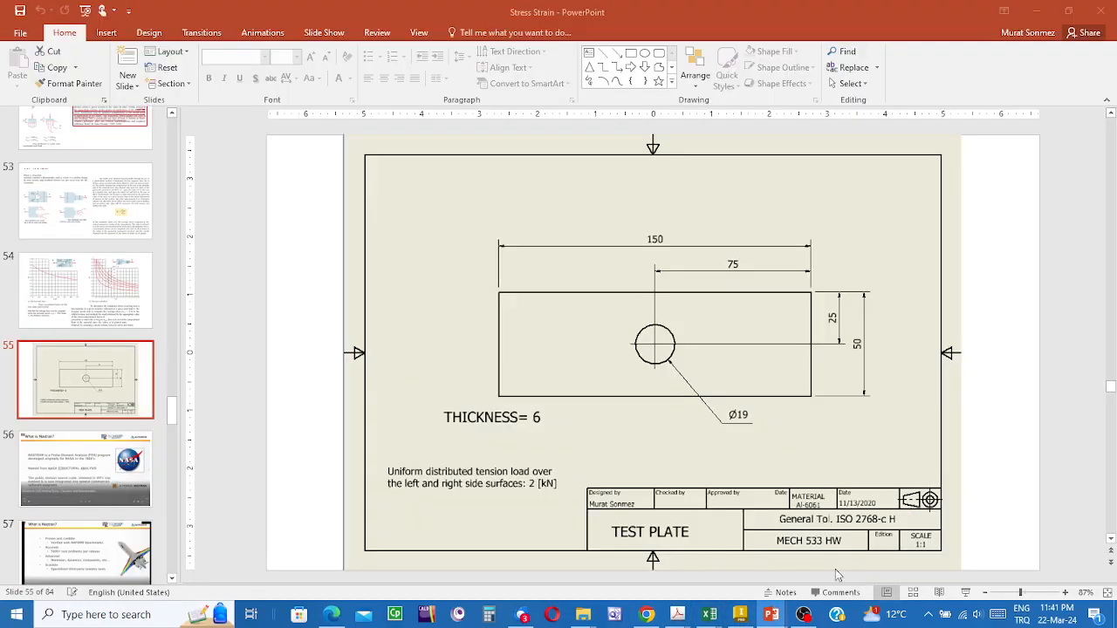
left_click(965, 593)
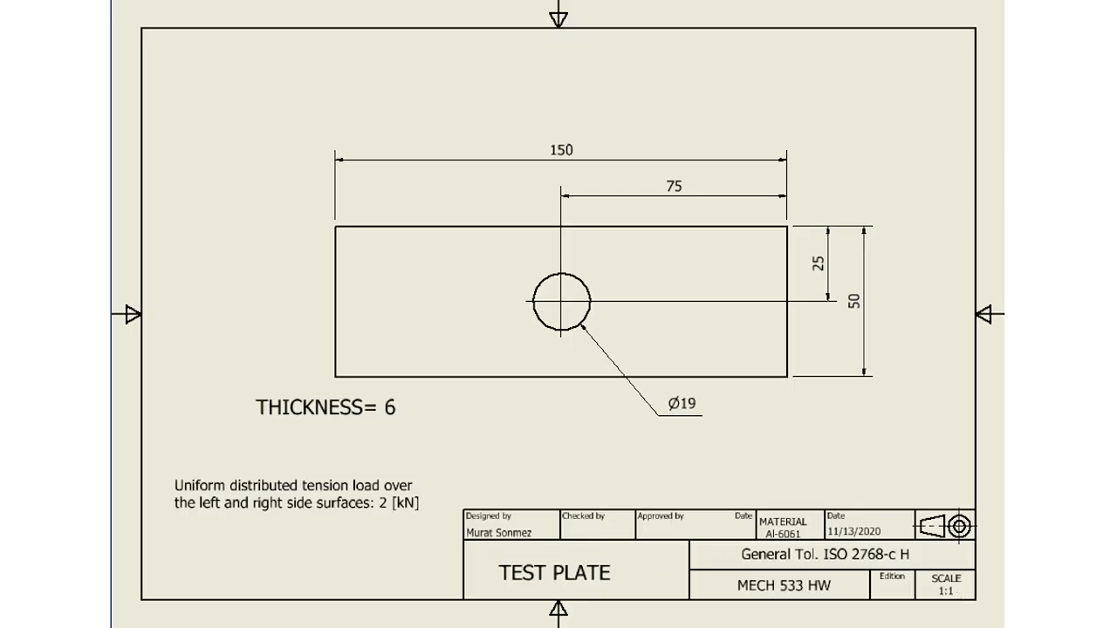
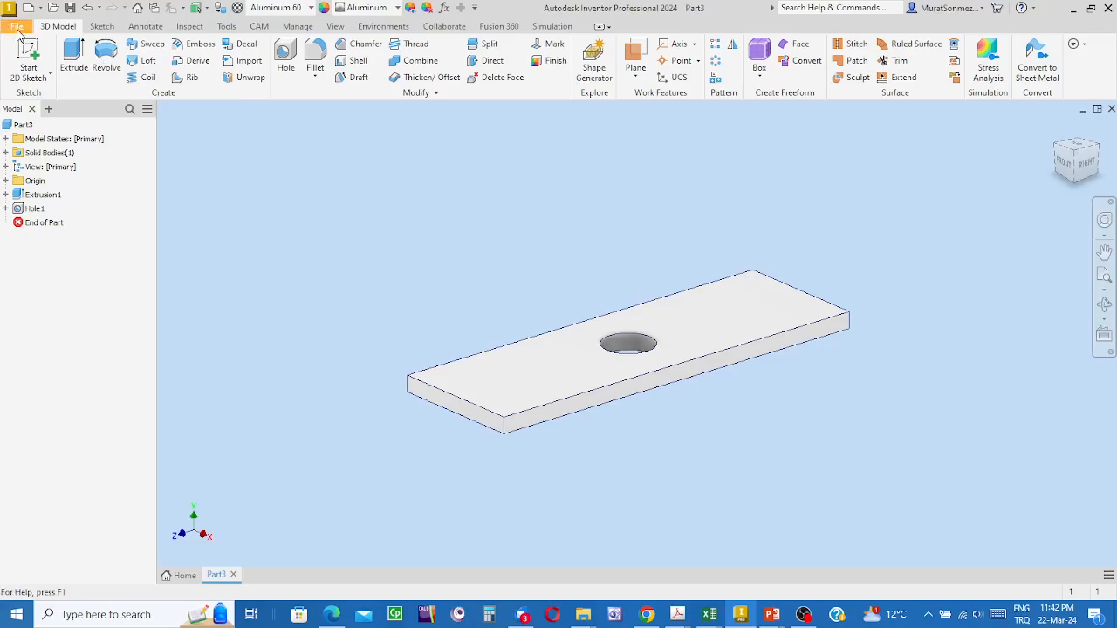
- Save the part in the Mesh folder under the file name piece
left_click(18, 28)
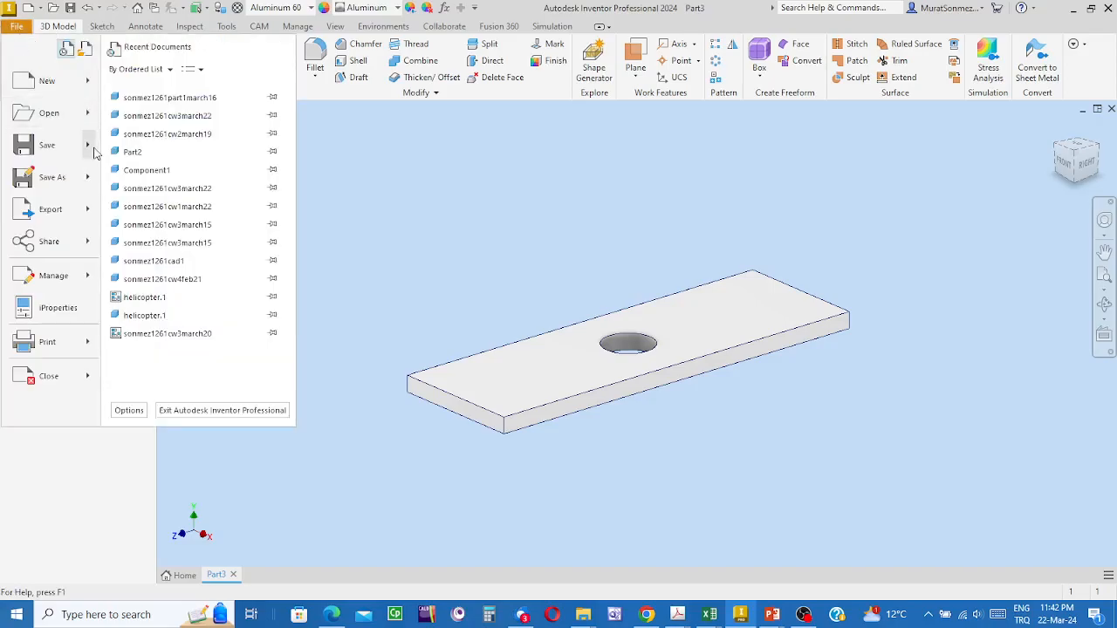
mouse_move(96, 153)
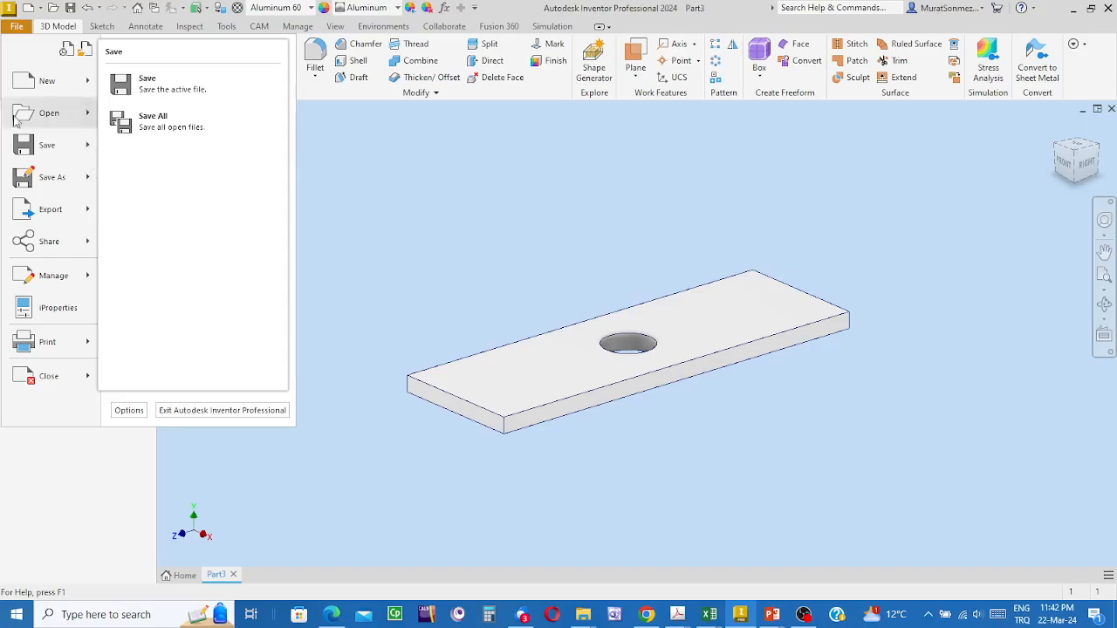
left_click(58, 179)
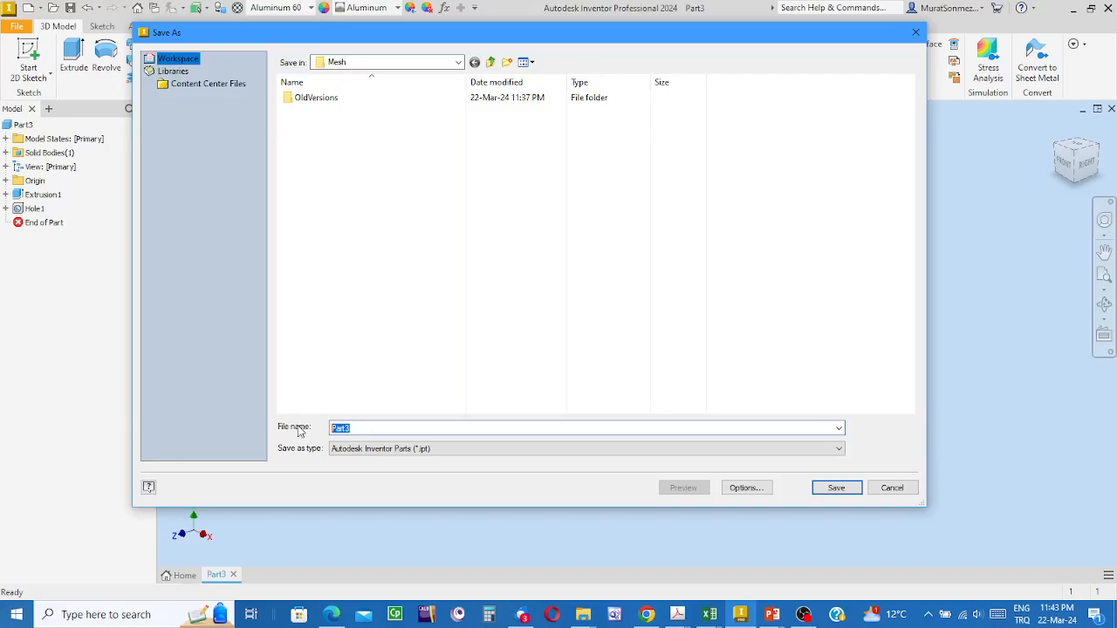
type("piece")
left_click(835, 490)
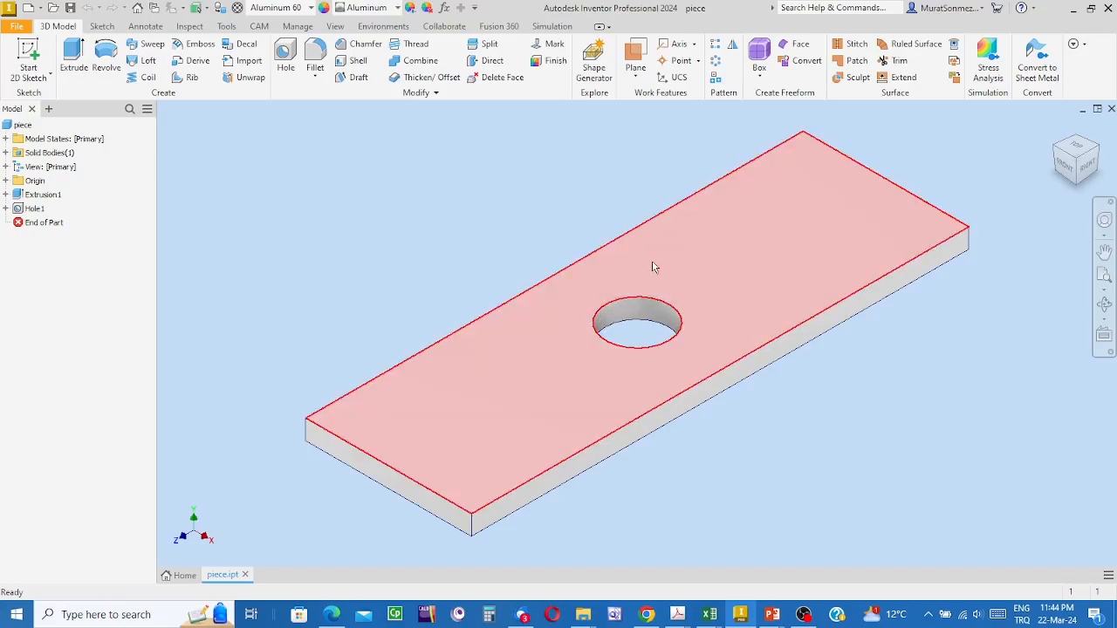
- Return to the Stress Strain presentation in PowerPoint and review the test plate slide
mouse_move(675, 289)
mouse_move(599, 357)
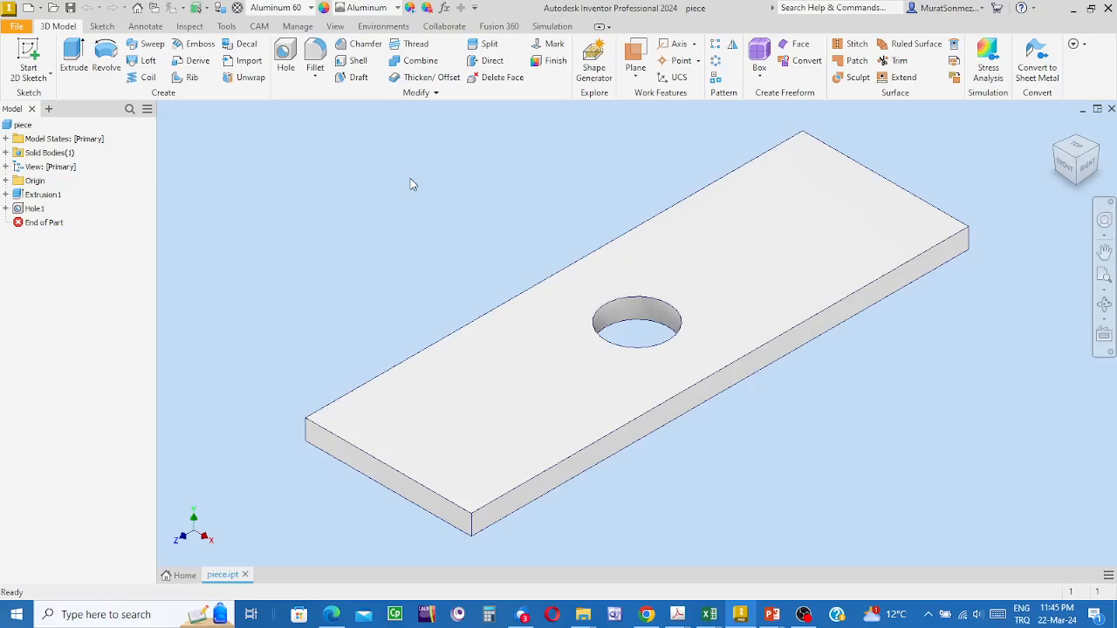
left_click(803, 615)
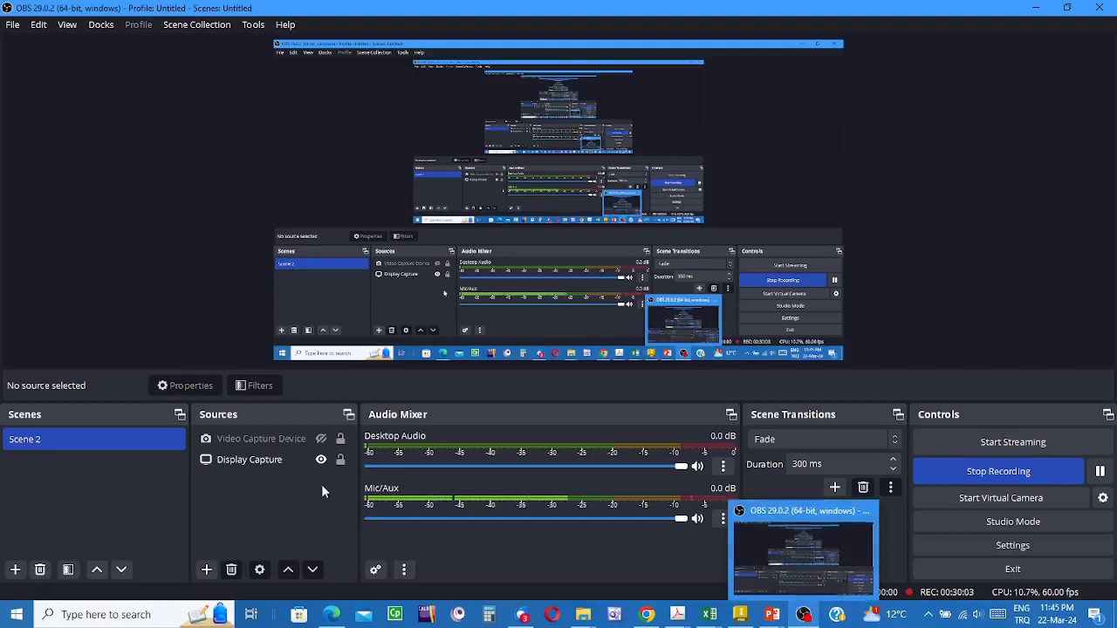
mouse_move(780, 617)
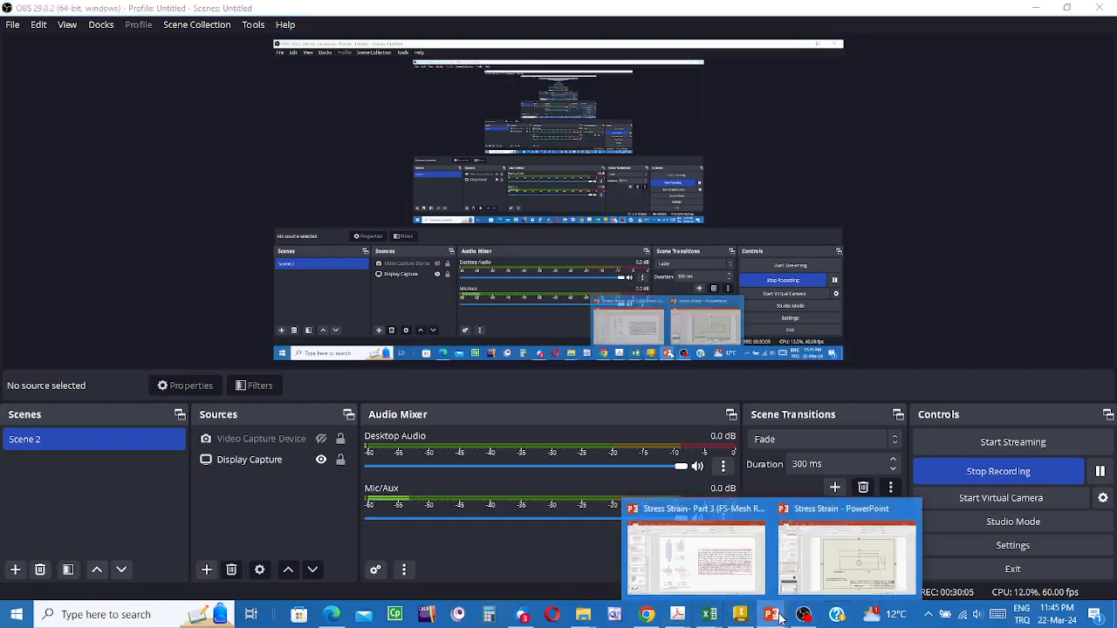
left_click(779, 617)
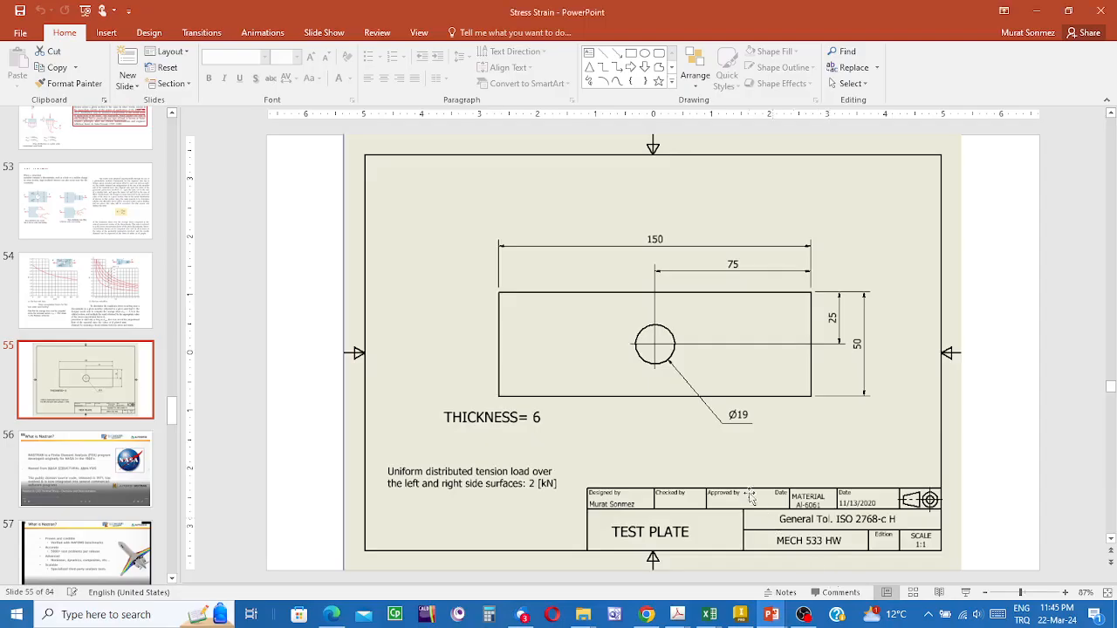
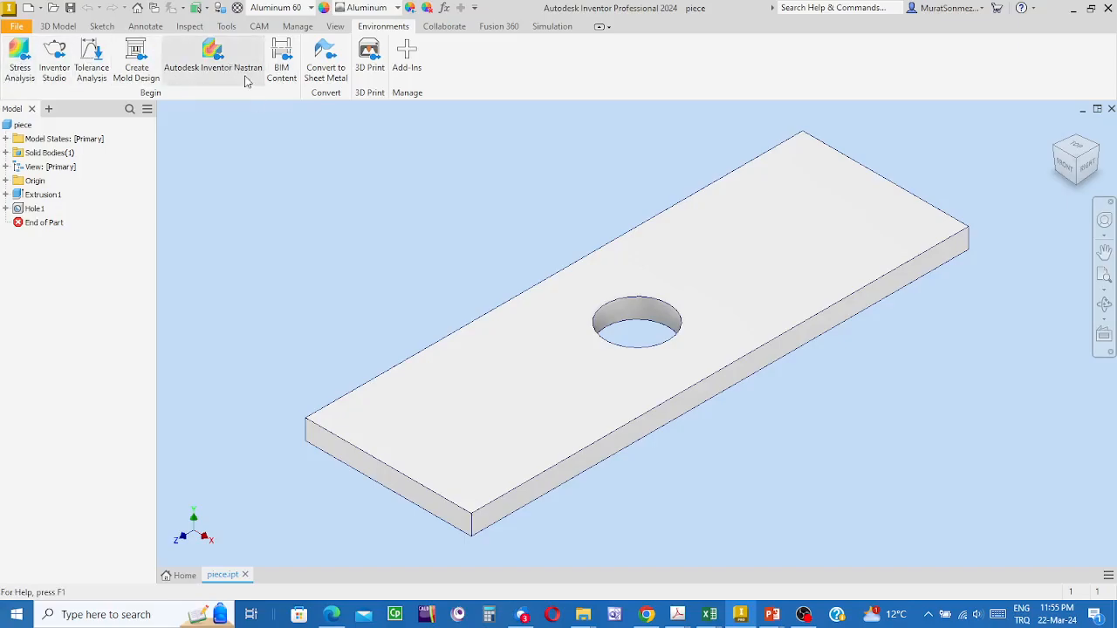
- Open the Stress Analysis environment for the plate and create a single point static analysis study with bonded contacts
left_click(19, 57)
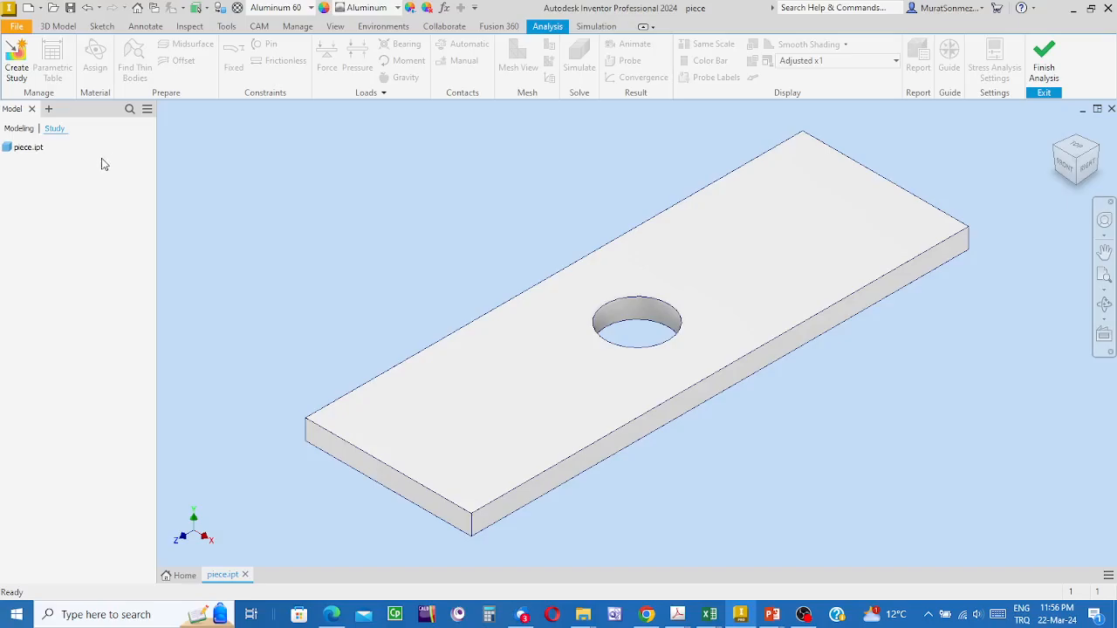
left_click(18, 61)
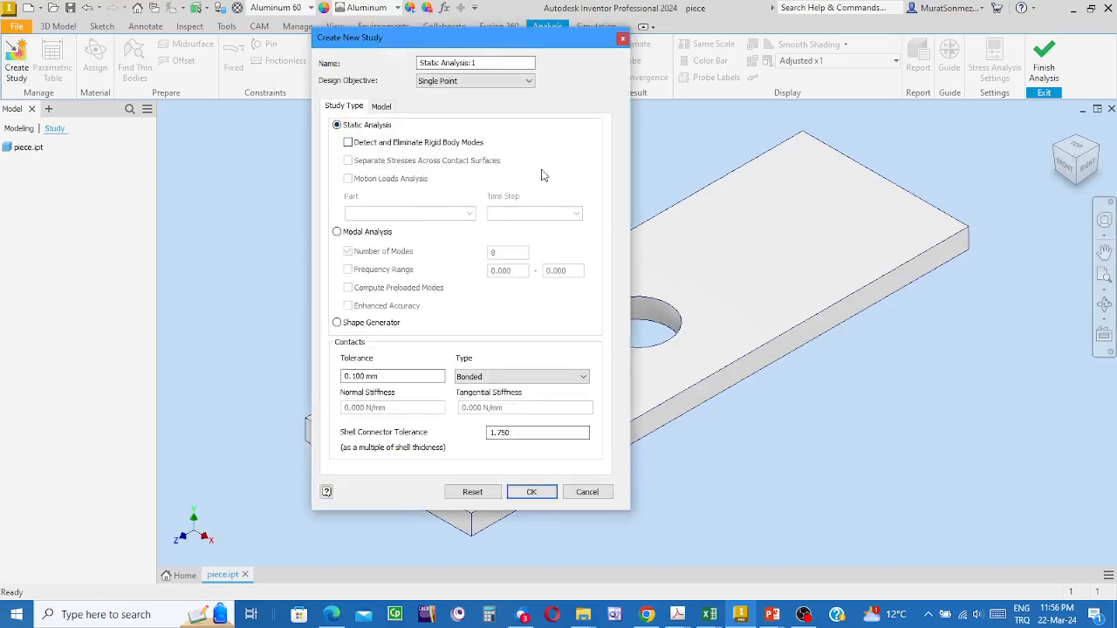
left_click_drag(559, 44, 449, 57)
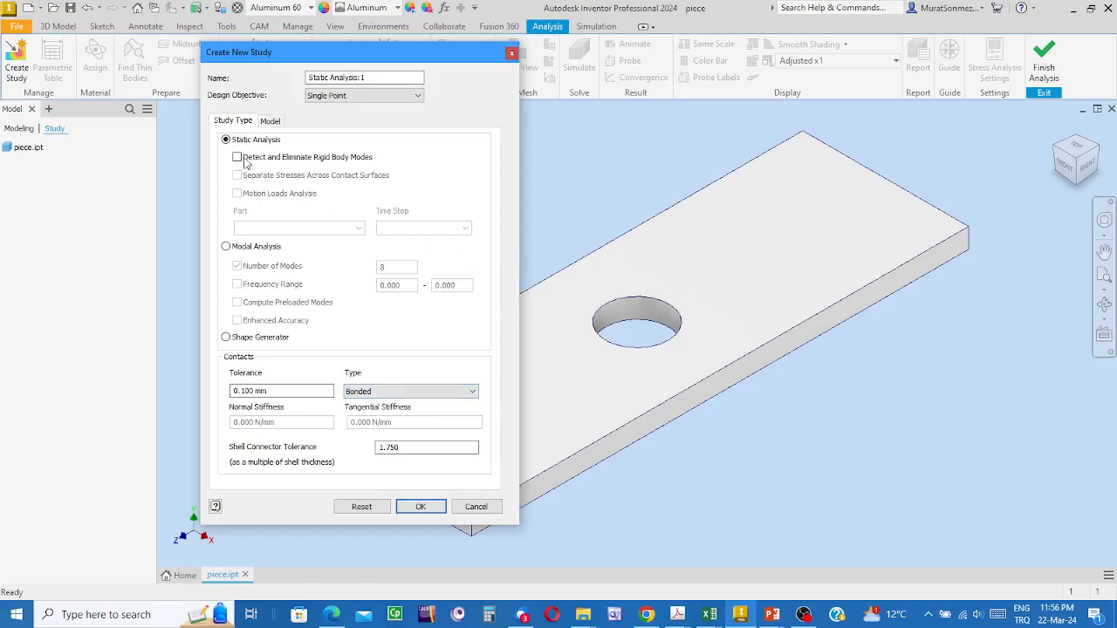
left_click(423, 505)
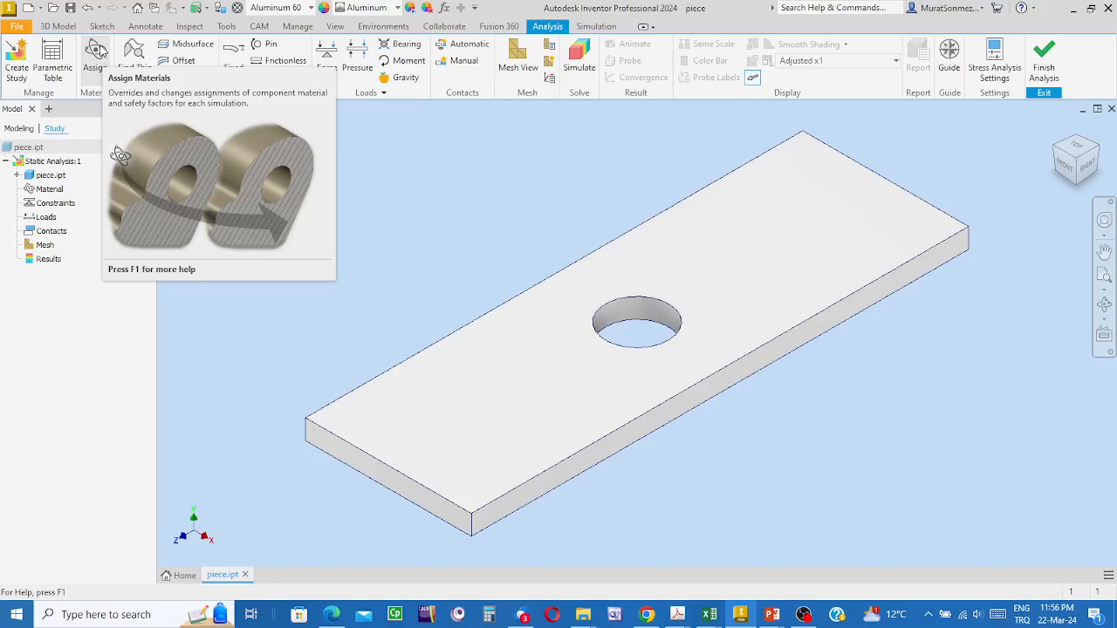
- Assign the plate its defined Aluminum 6061 material in the study, with the safety factor based on yield strength
left_click(96, 57)
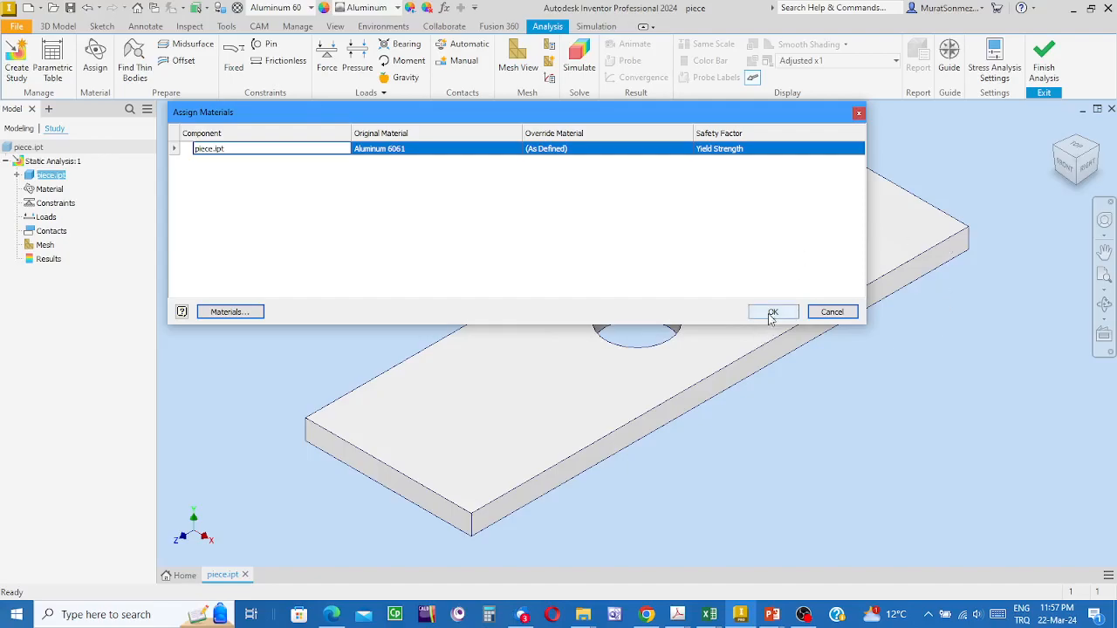
left_click(833, 150)
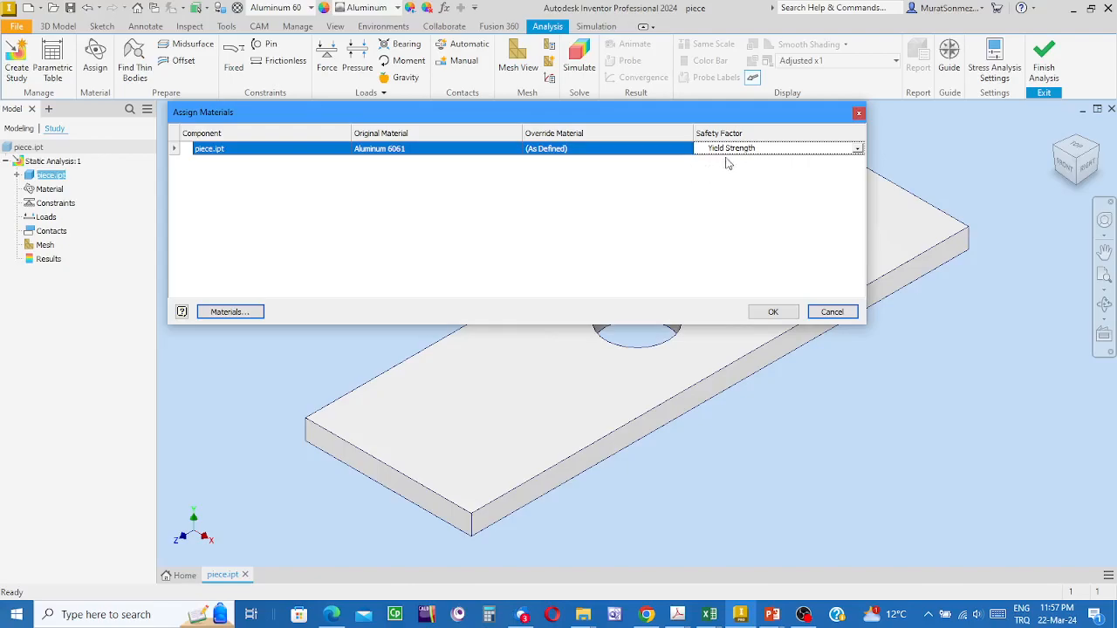
left_click(859, 149)
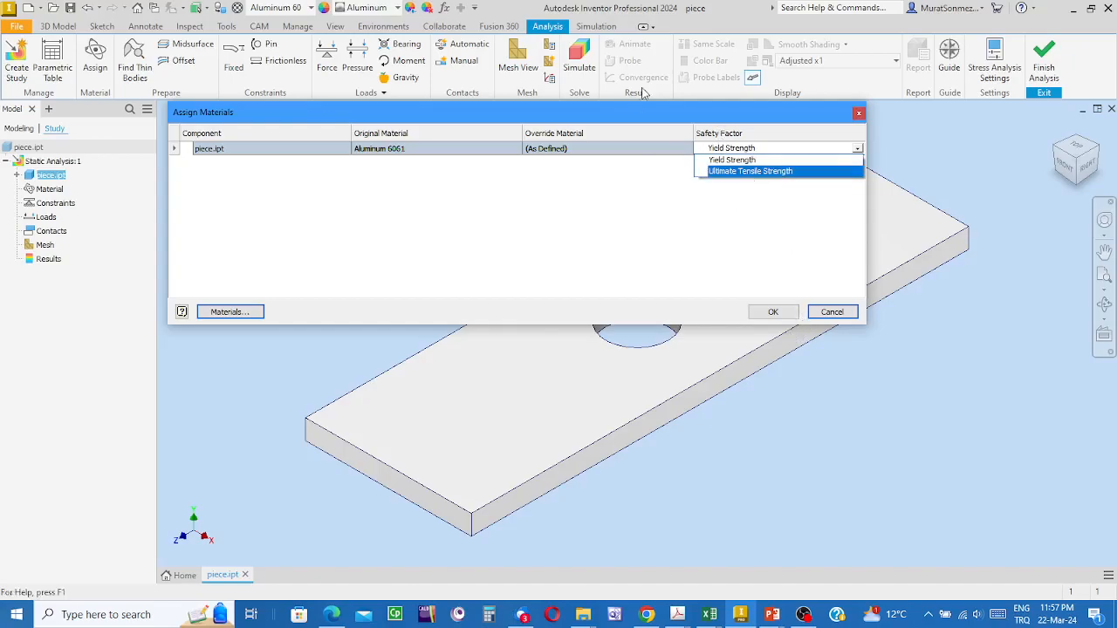
left_click(738, 155)
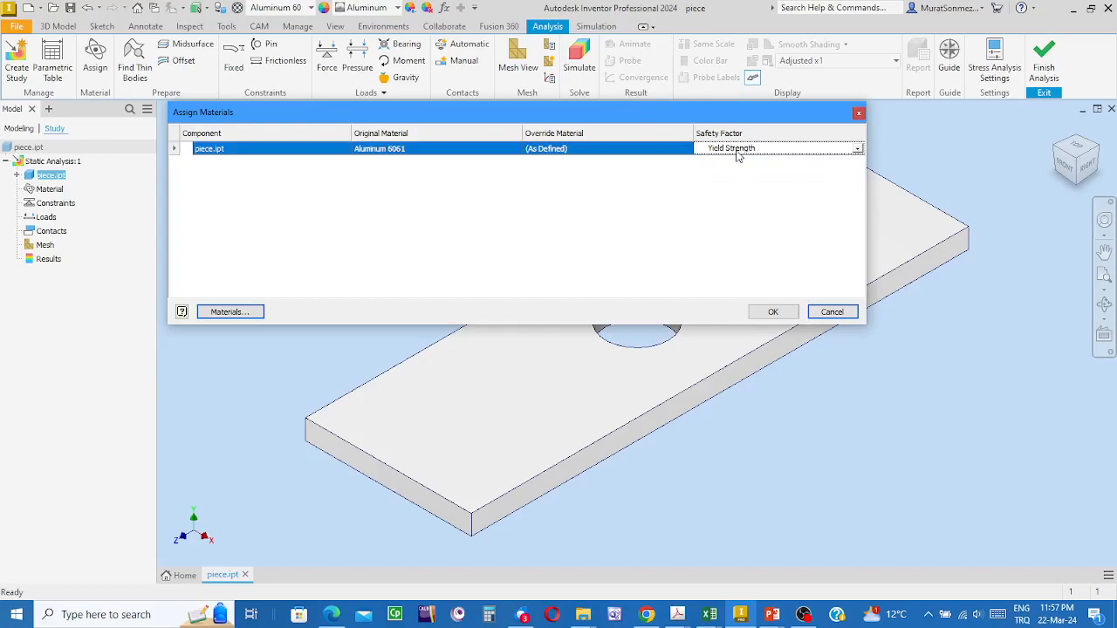
left_click(767, 312)
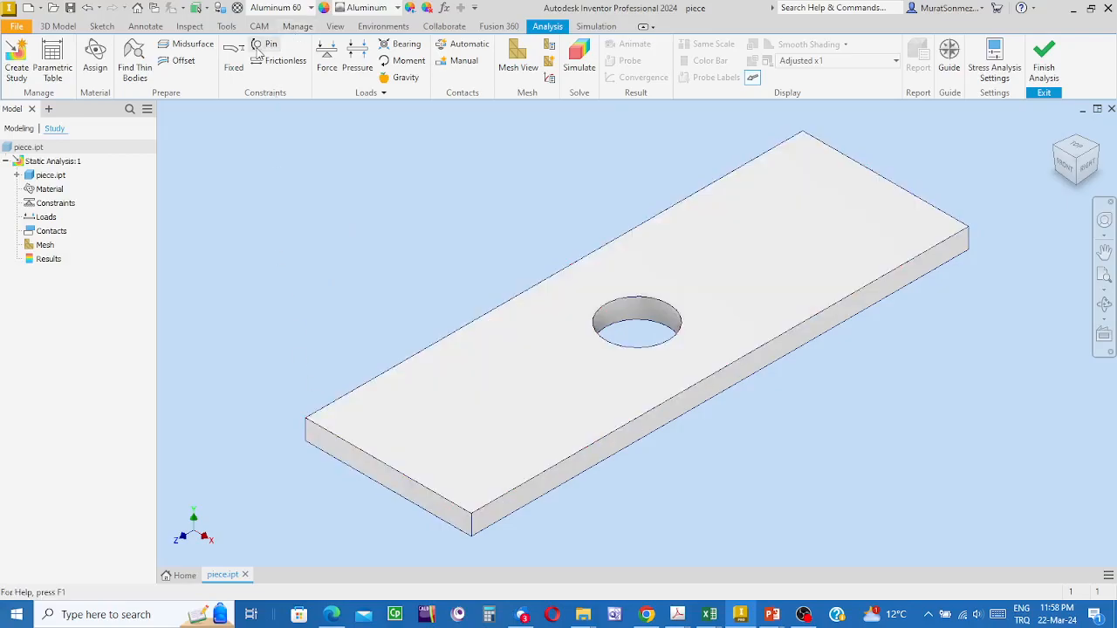
- Apply a fixed constraint to the short end face at the plate's front end
left_click(233, 57)
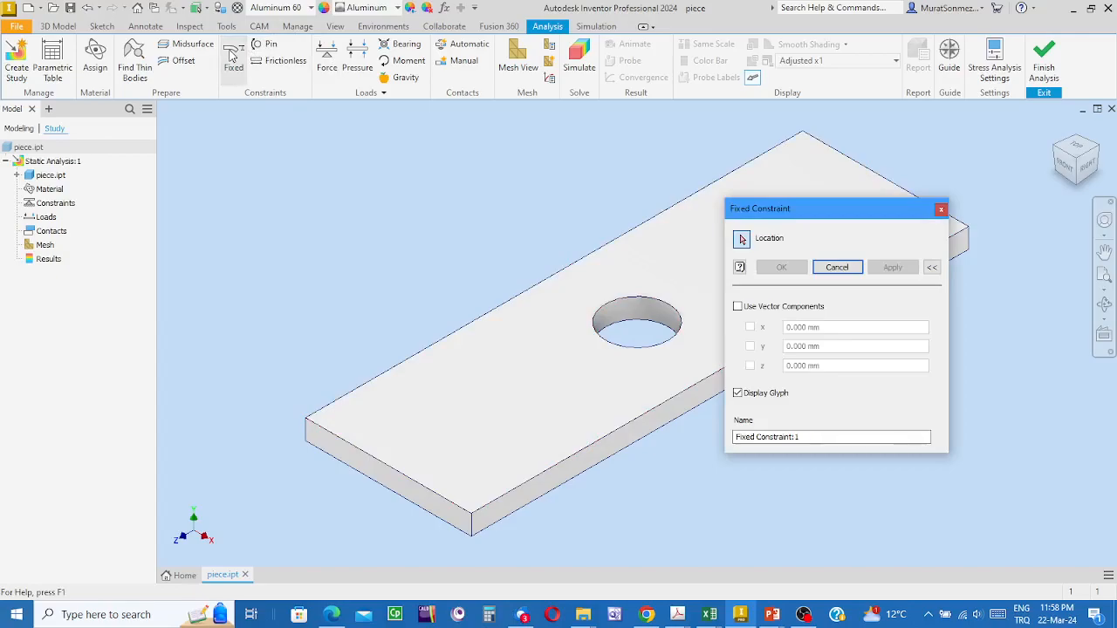
left_click(410, 498)
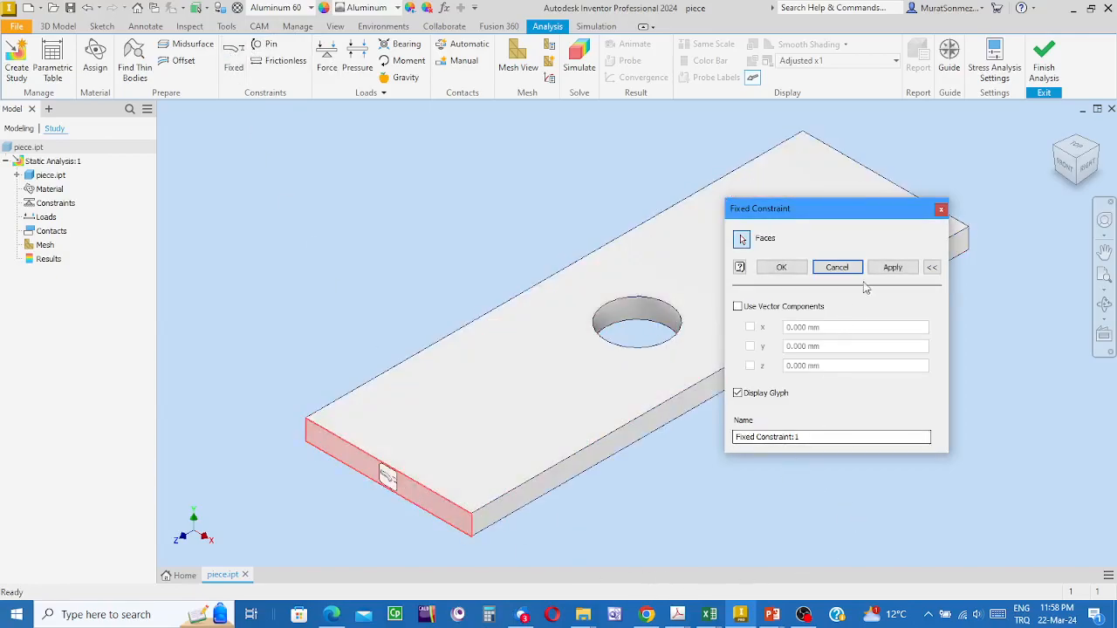
left_click(782, 267)
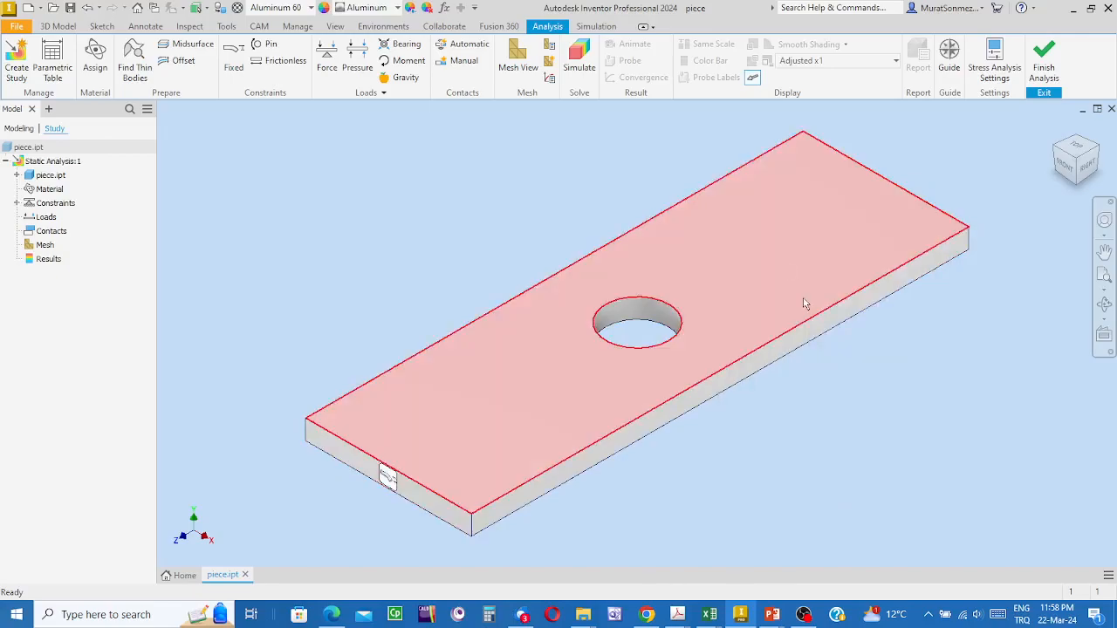
- Apply a 2000 N force to the short end face opposite the fixed one, reversing its direction to pull outward
left_click(1101, 156)
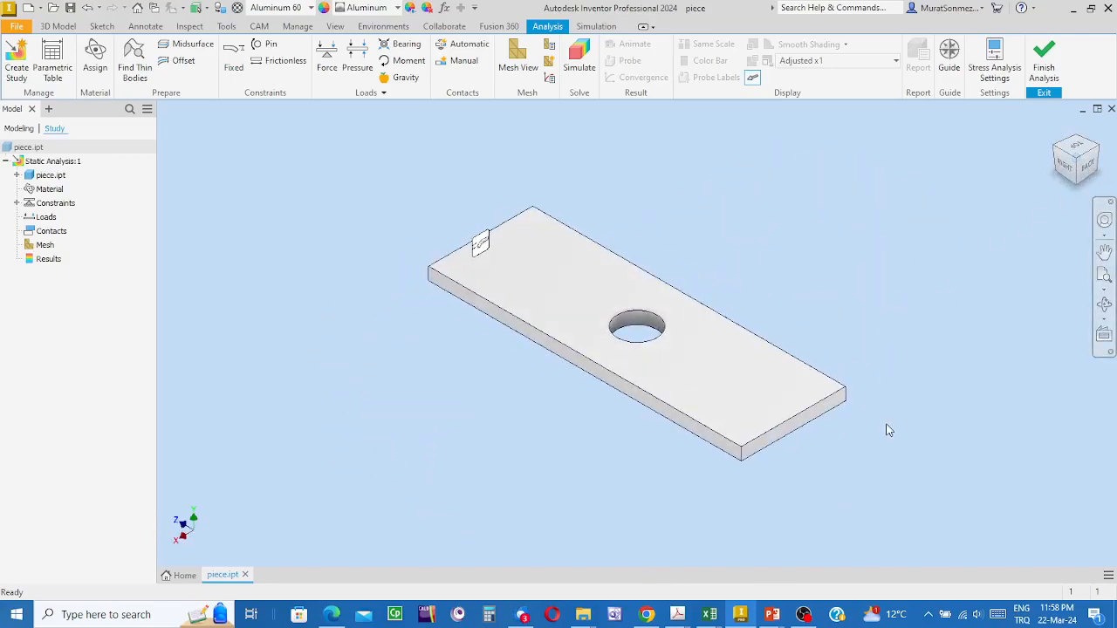
middle_click_drag(888, 430, 783, 395)
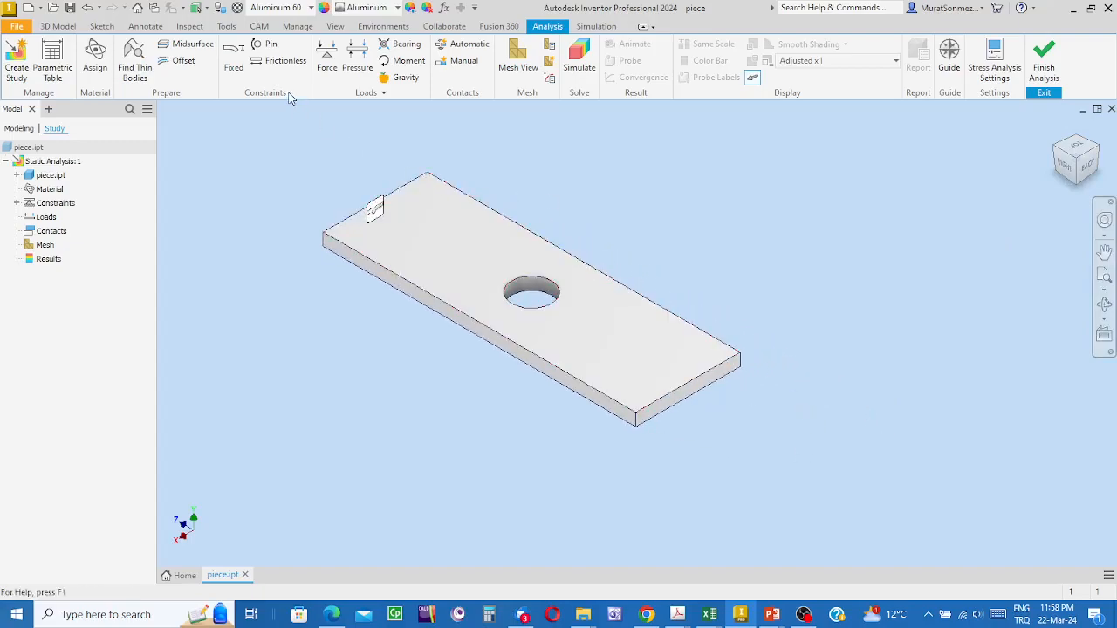
left_click(327, 56)
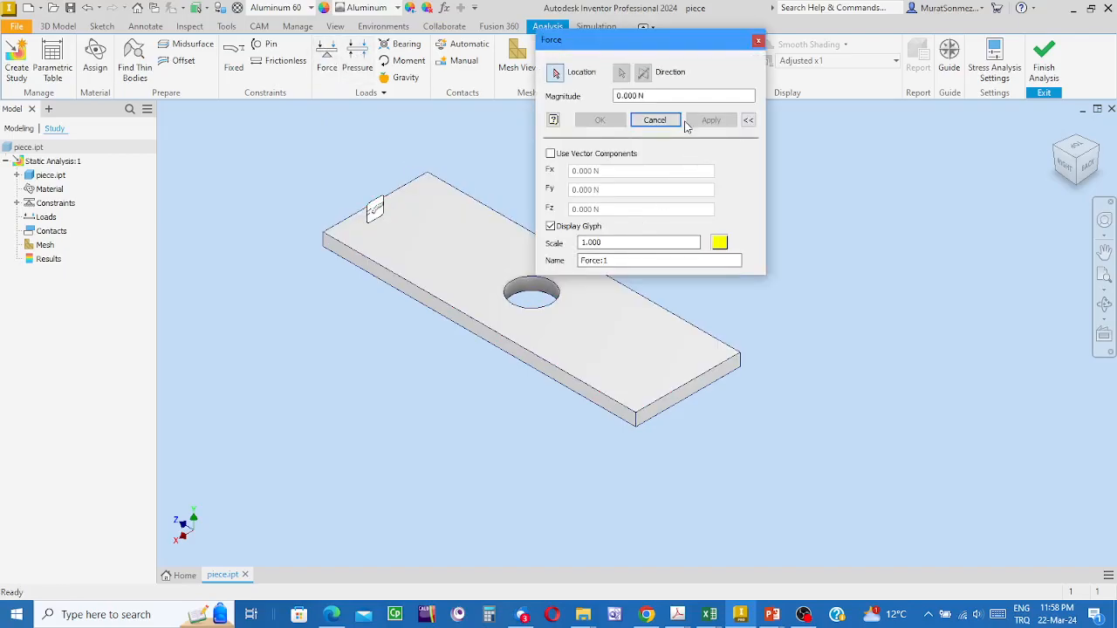
left_click_drag(654, 97, 599, 98)
type("2000")
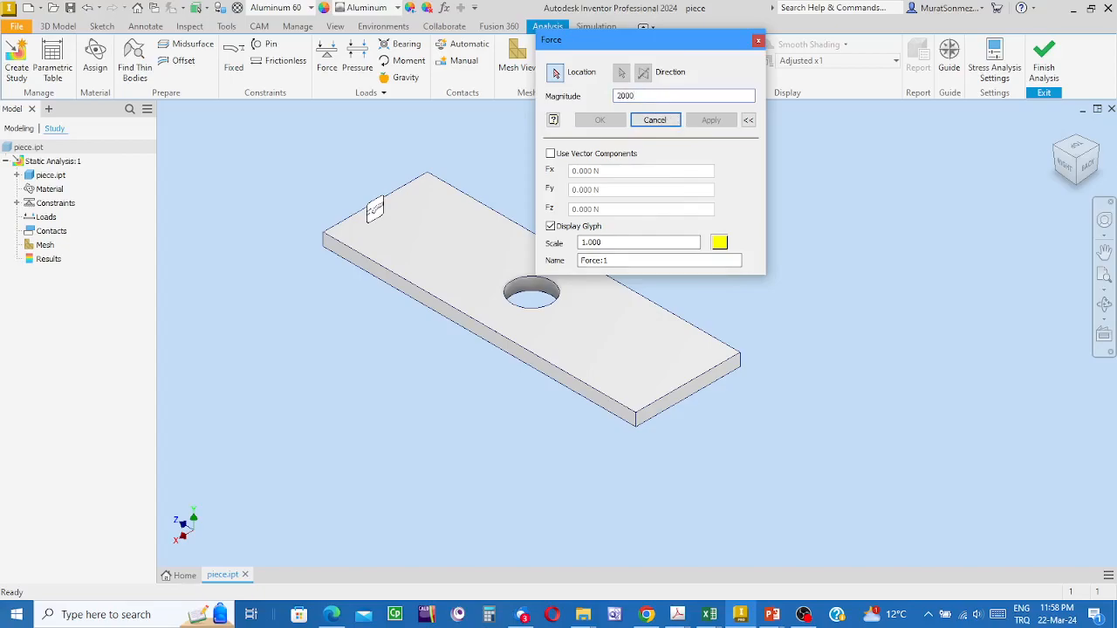
type("N")
left_click(701, 394)
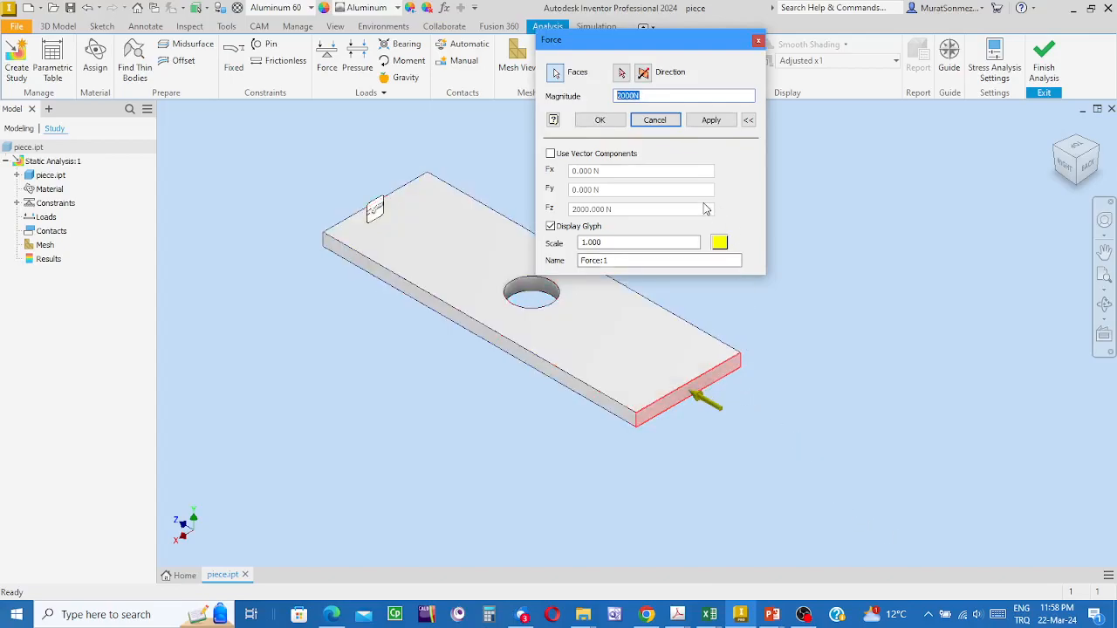
left_click(643, 74)
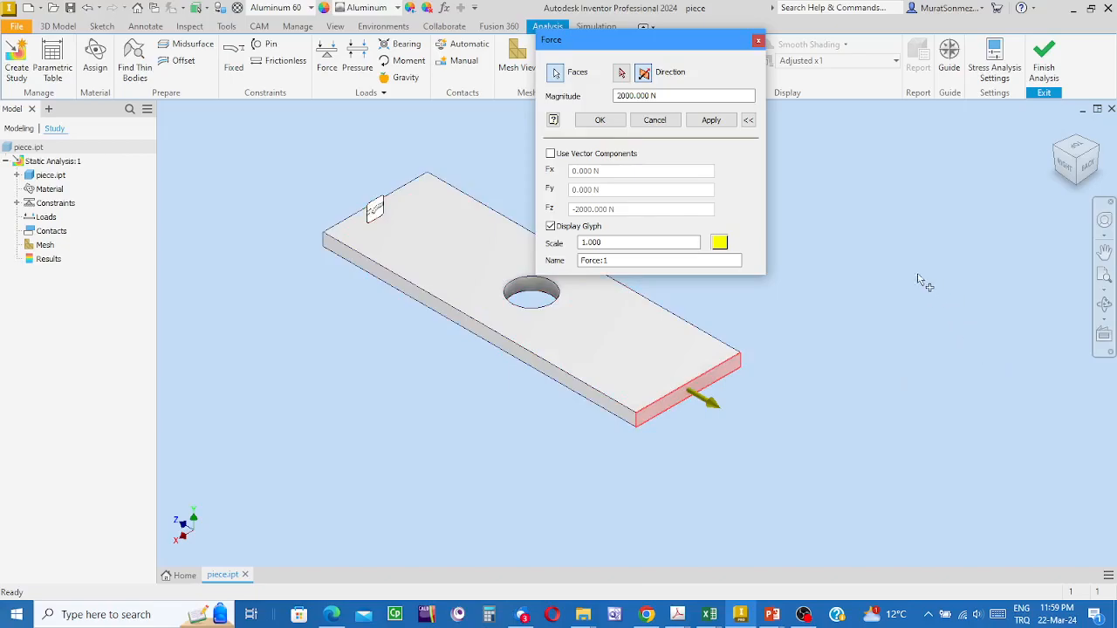
left_click(599, 120)
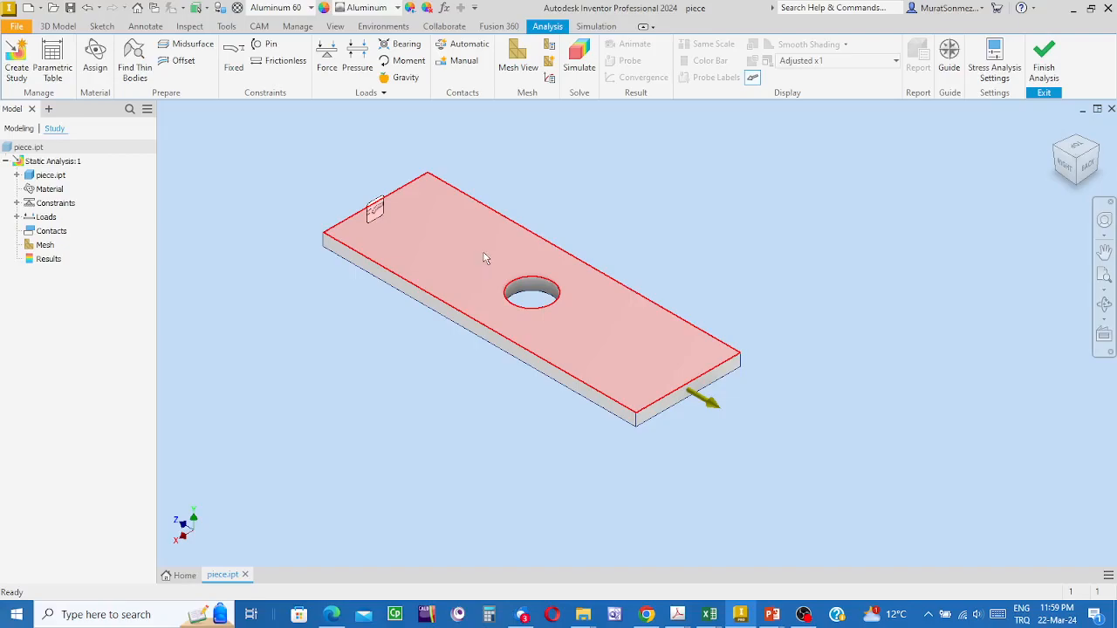
- Switch to the Stress Strain presentation in PowerPoint, review the convergence, Saint-Venant and stress-concentration slides, and return to Inventor
mouse_move(506, 279)
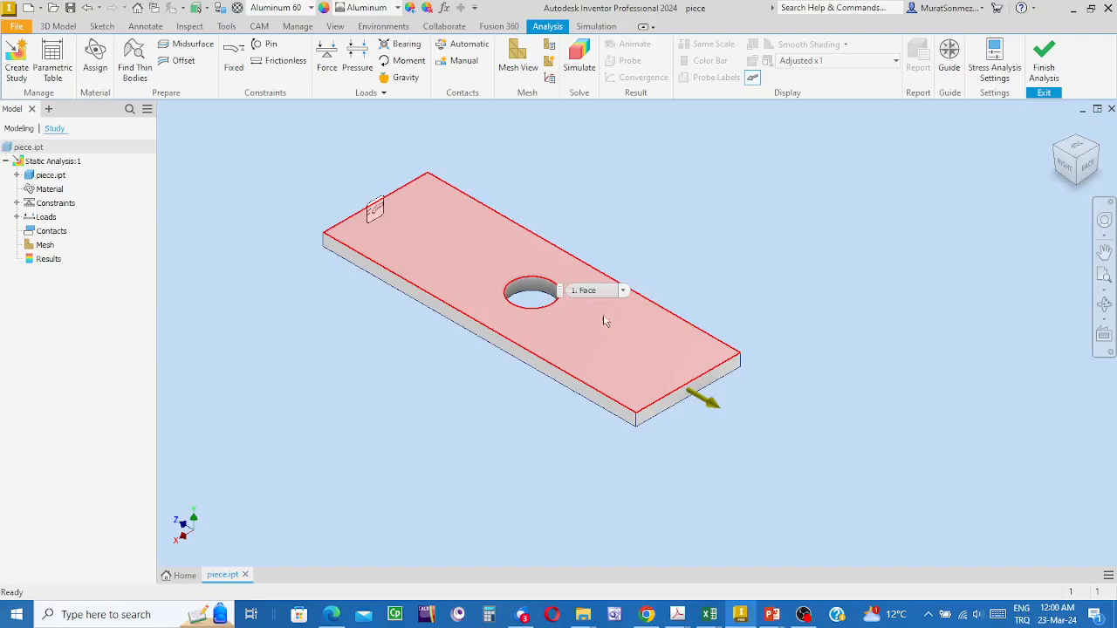
left_click(768, 618)
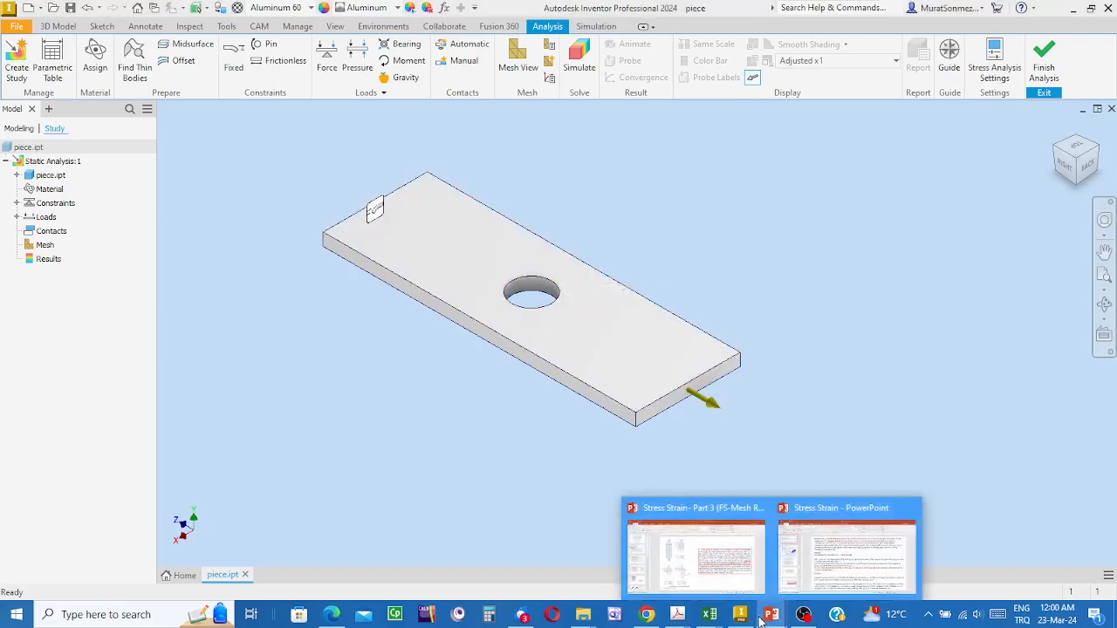
left_click(848, 568)
scroll(416, 360, "up", 5)
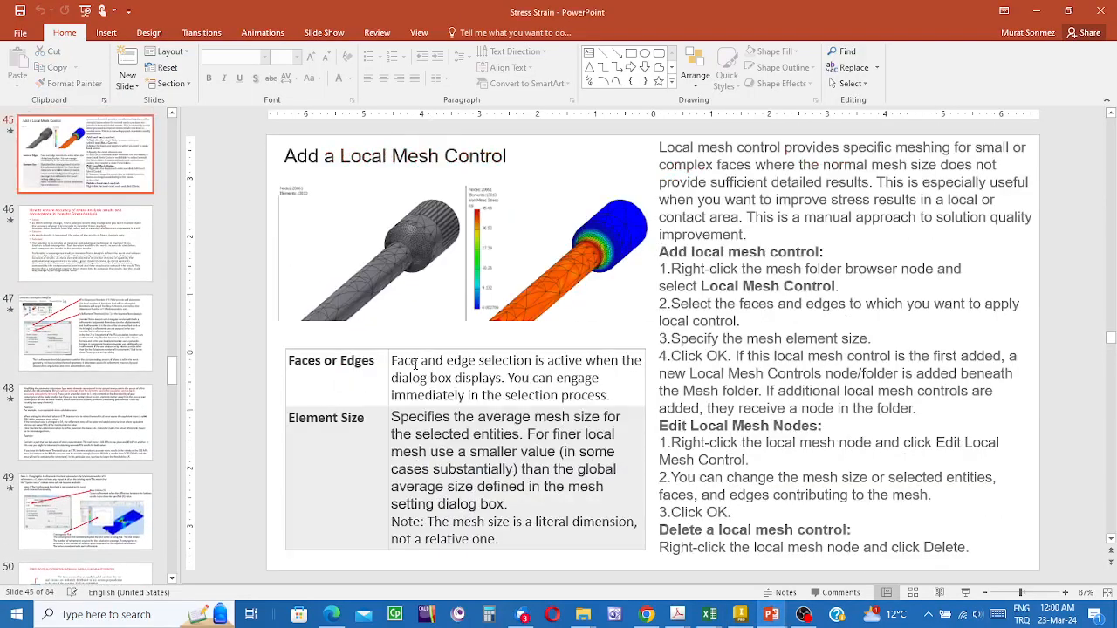
scroll(422, 364, "up", 2)
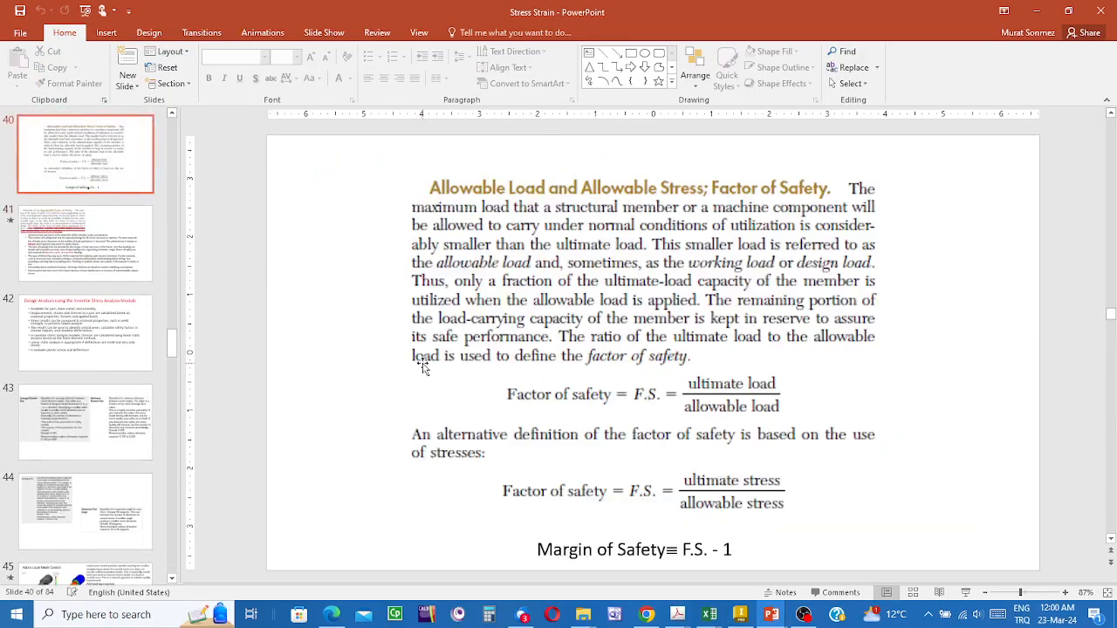
scroll(424, 366, "down", 8)
scroll(426, 371, "down", 6)
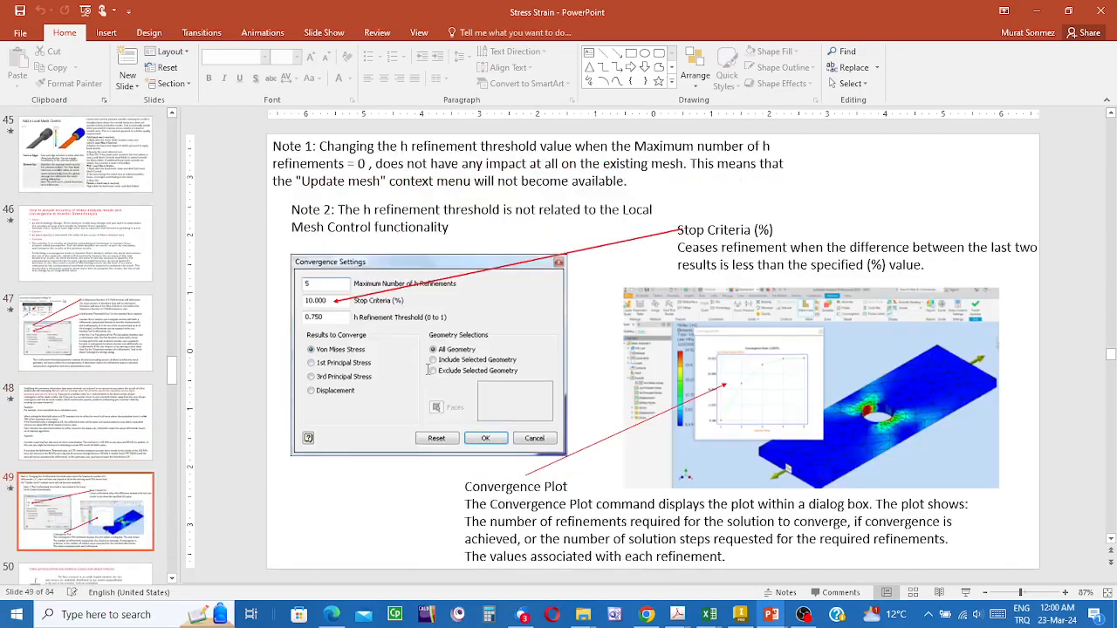
scroll(427, 370, "up", 1)
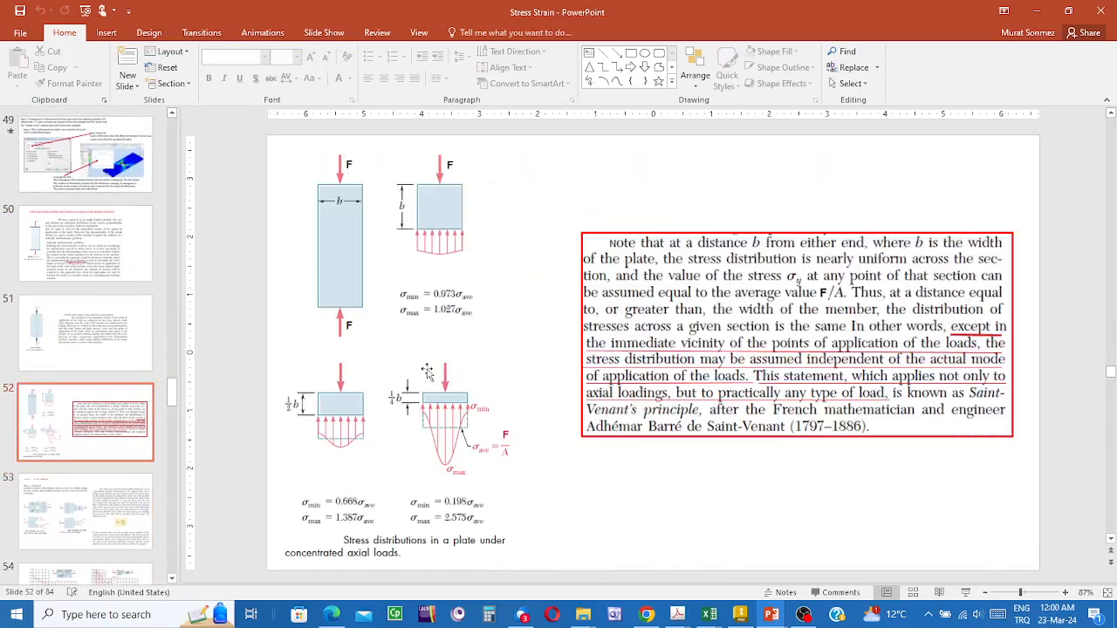
scroll(426, 371, "down", 2)
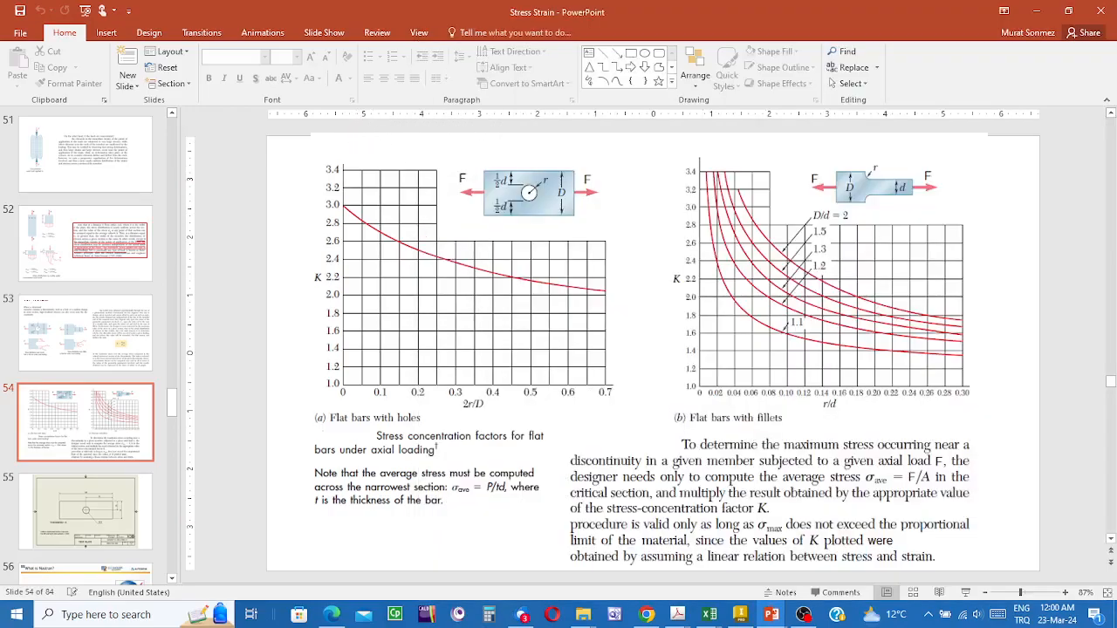
left_click(770, 616)
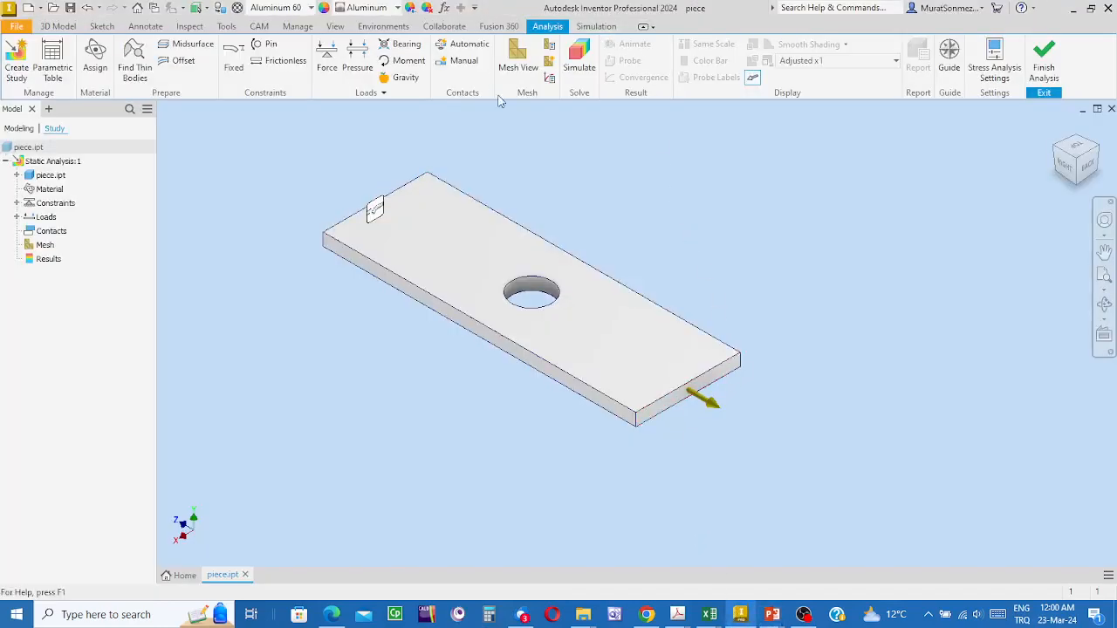
- Display the plate's mesh and set convergence to a maximum of 6 h refinements with a 5% stop criterion
left_click(518, 59)
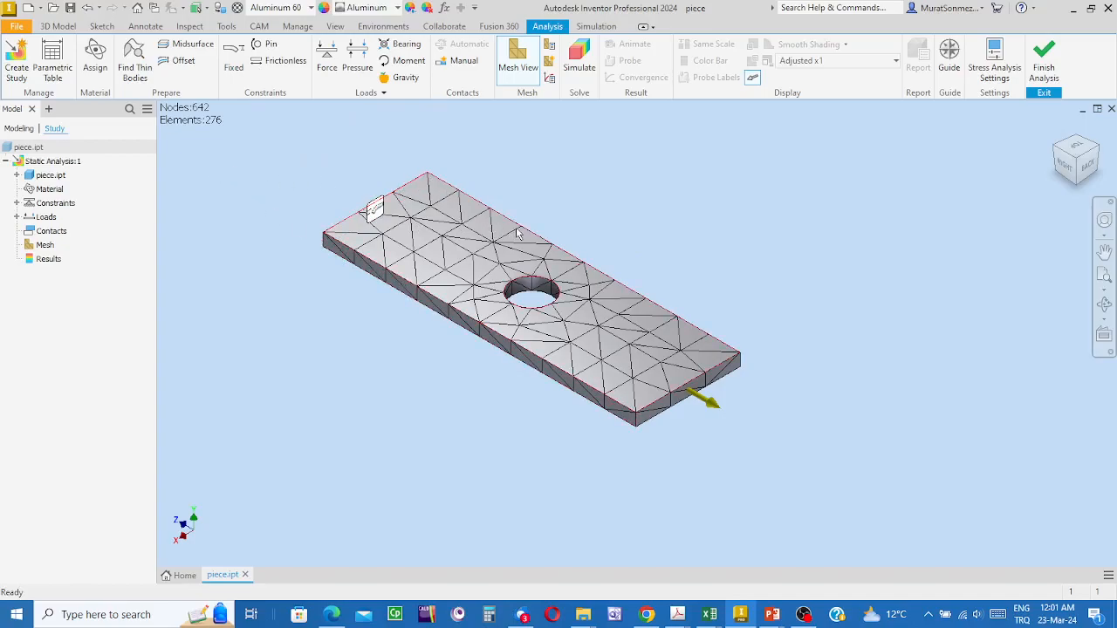
mouse_move(539, 253)
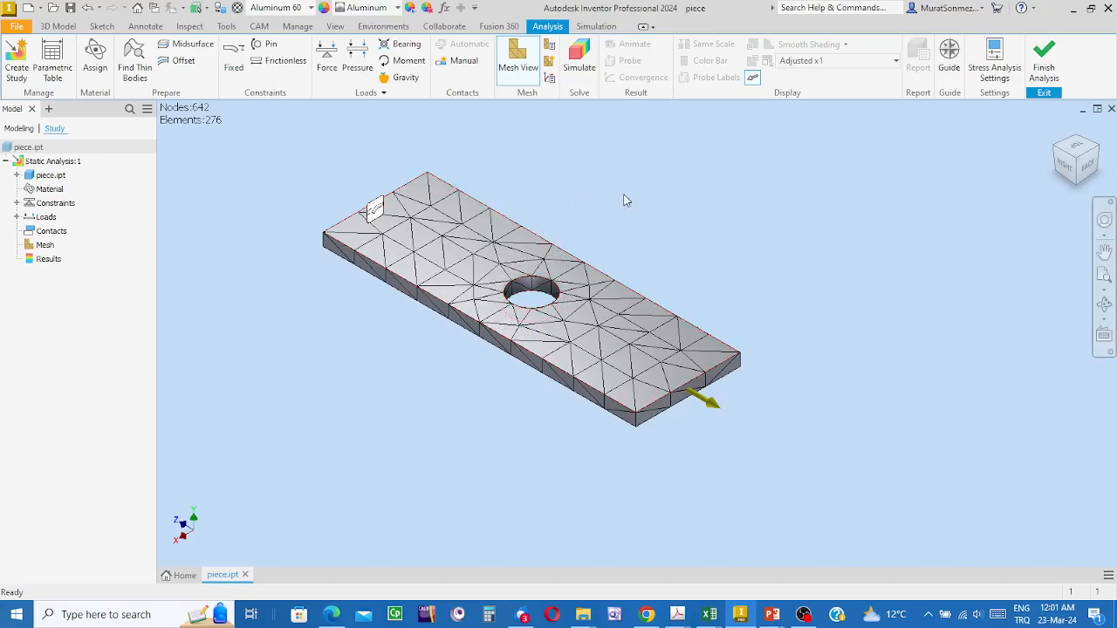
left_click(552, 81)
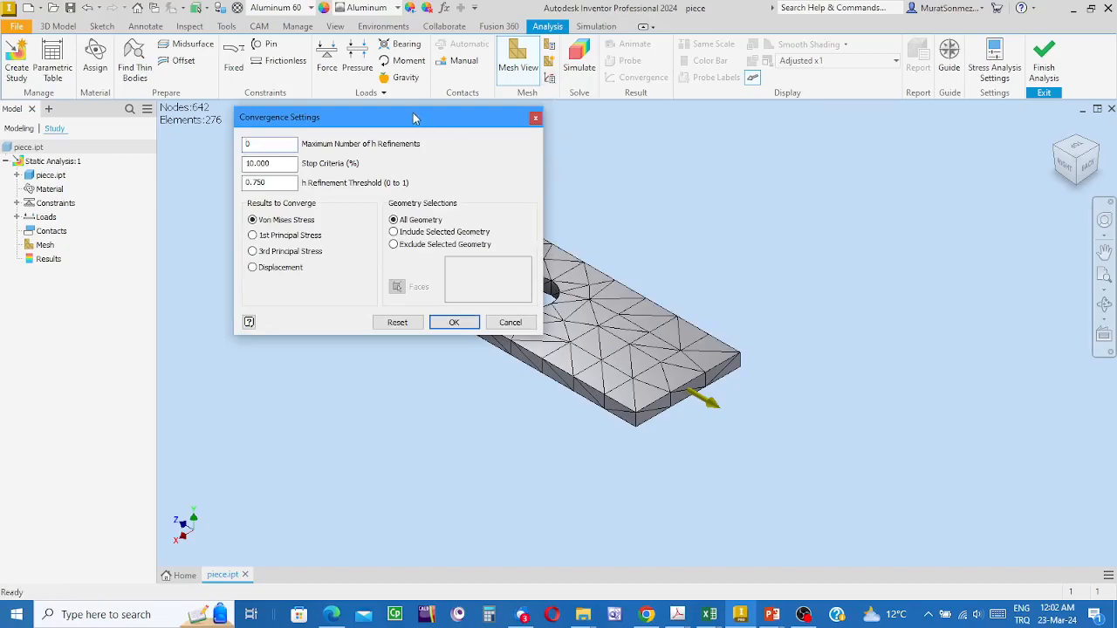
left_click_drag(410, 120, 427, 113)
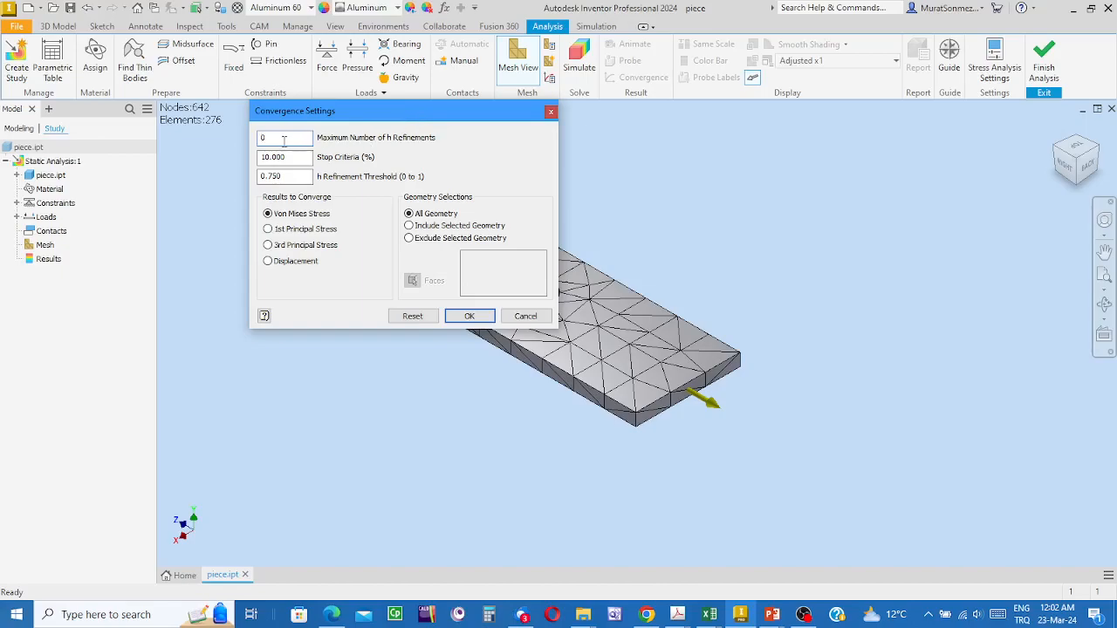
left_click_drag(273, 140, 239, 140)
type("6")
left_click(291, 158)
type("5")
left_click(469, 316)
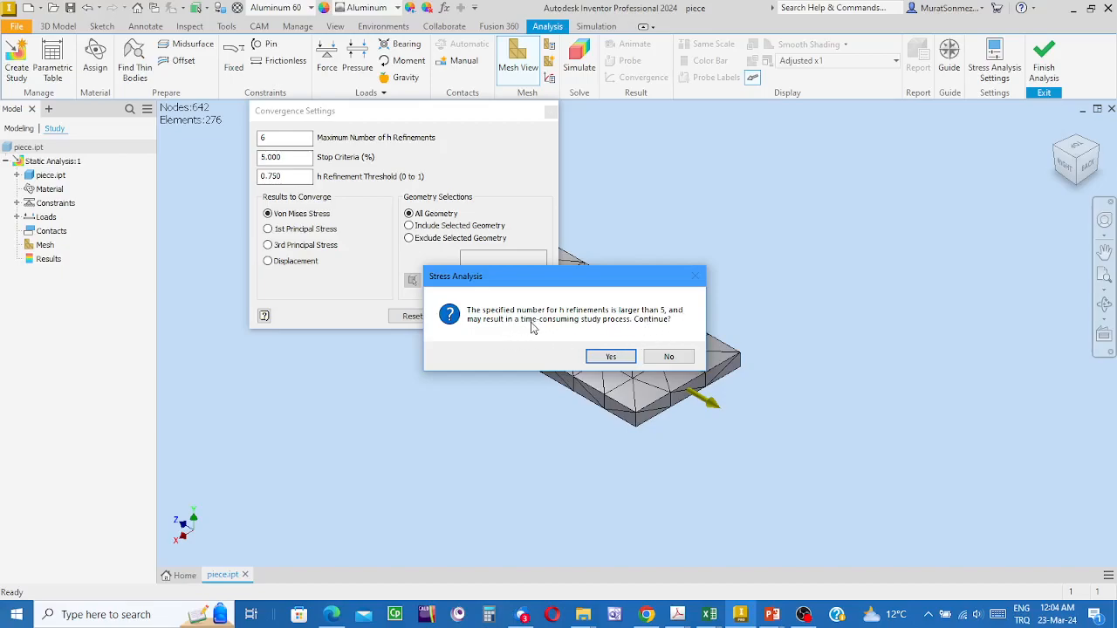
left_click(608, 359)
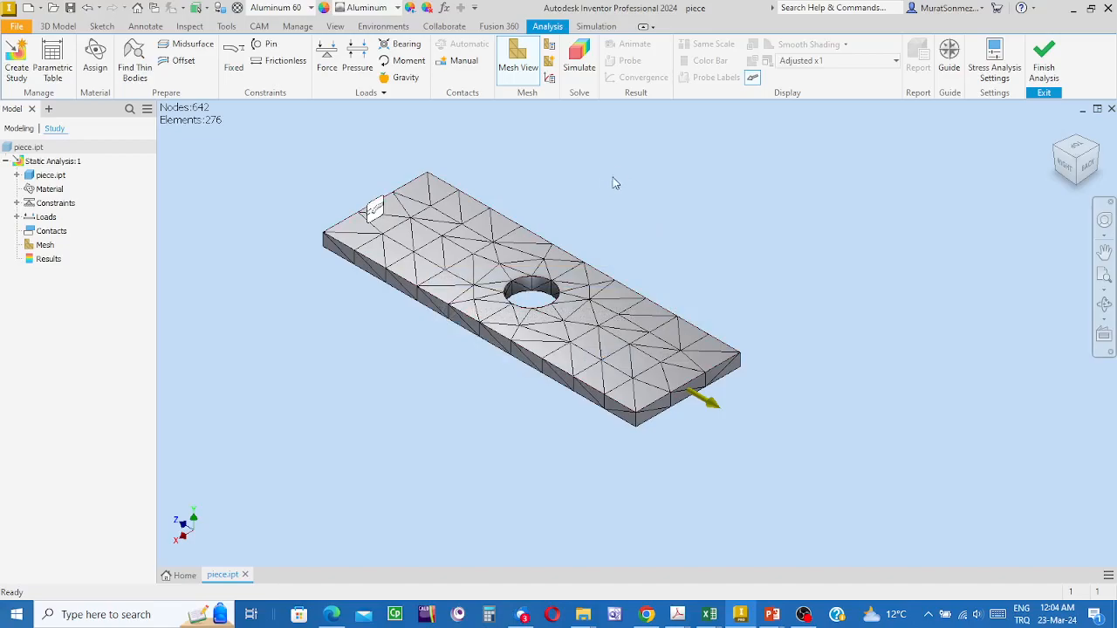
- Run the static analysis simulation of the plate
left_click(577, 58)
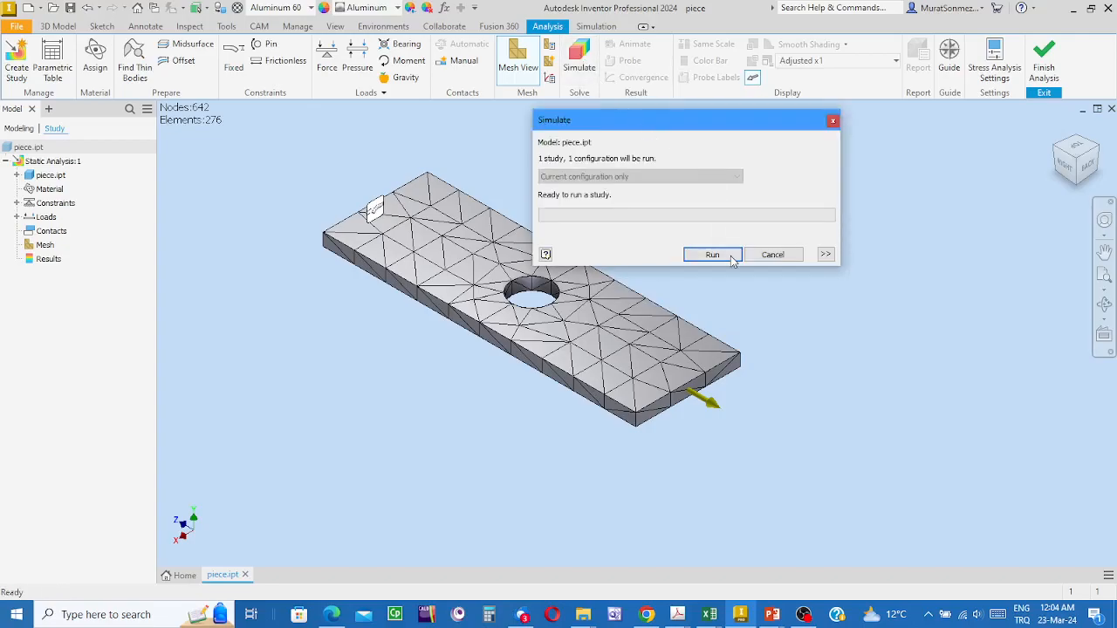
left_click(712, 256)
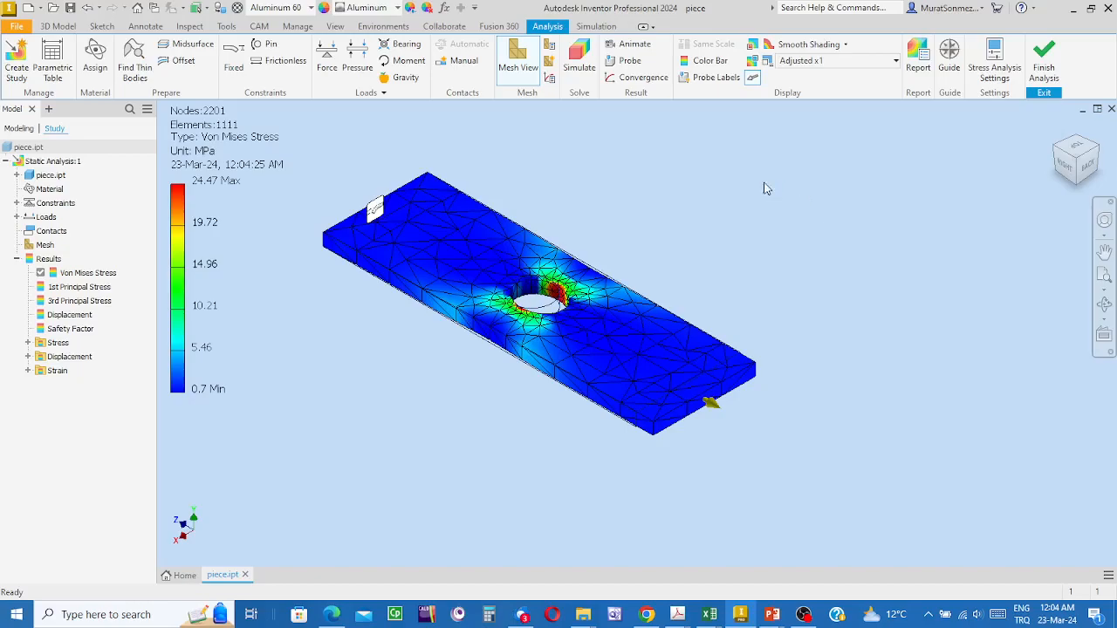
- Examine the Von Mises stress distribution and refined mesh around the plate's central hole
scroll(693, 153, "up", 3)
middle_click_drag(601, 279, 794, 159)
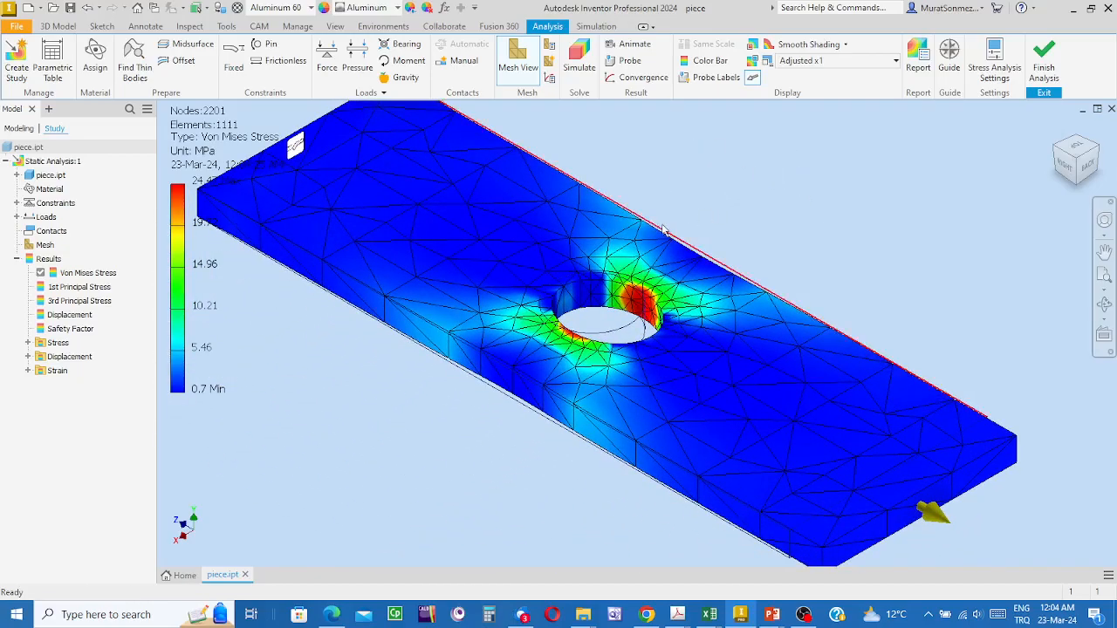
mouse_move(685, 248)
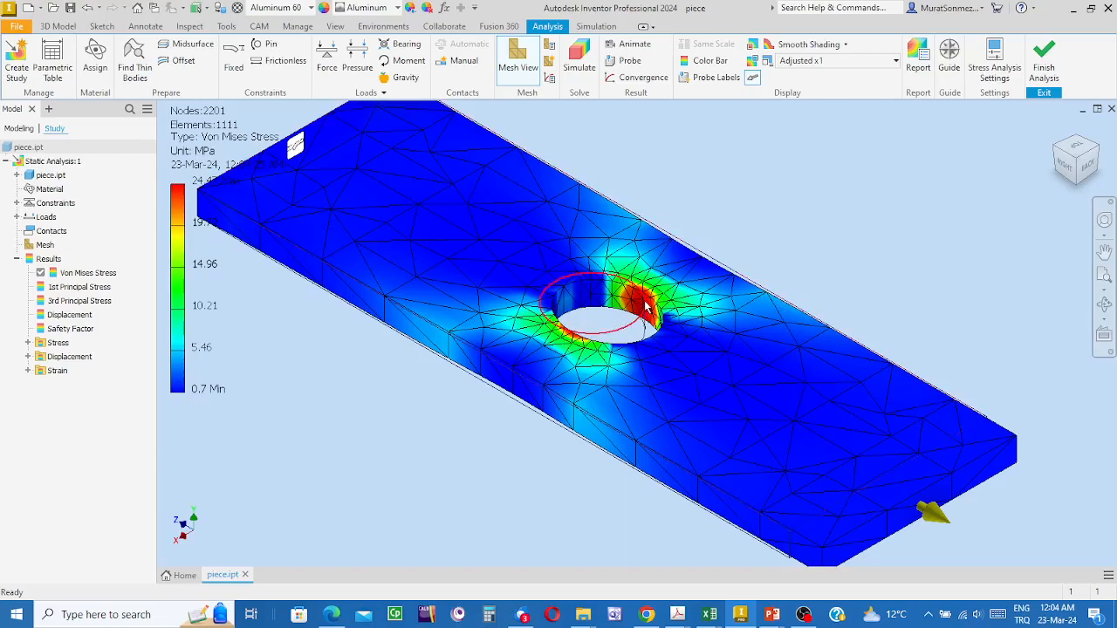
middle_click_drag(735, 186, 803, 213)
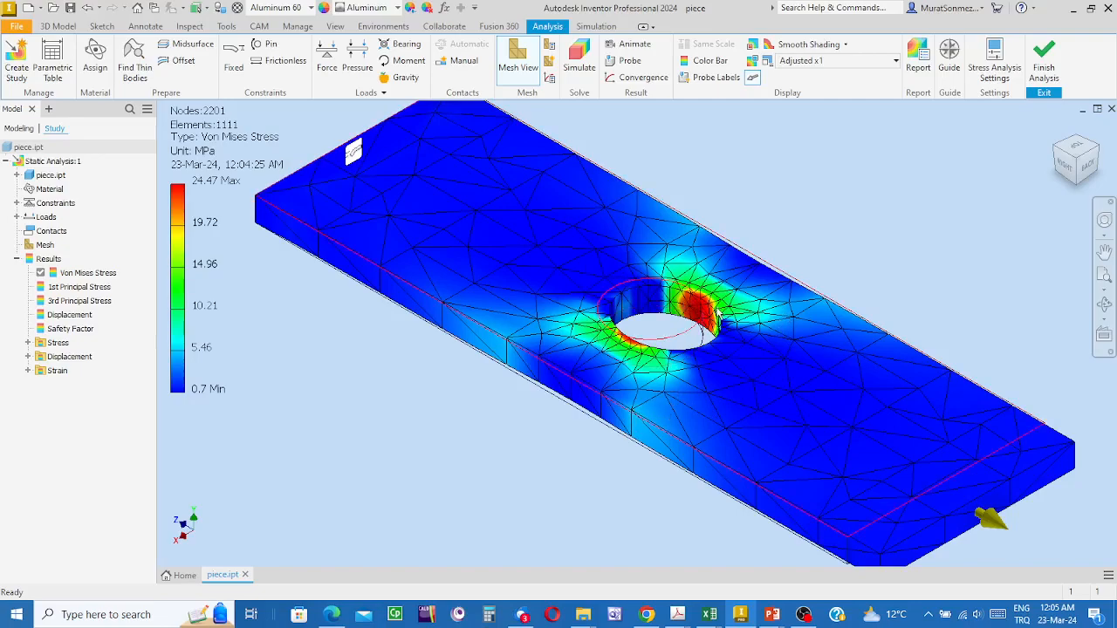
scroll(718, 315, "up", 3)
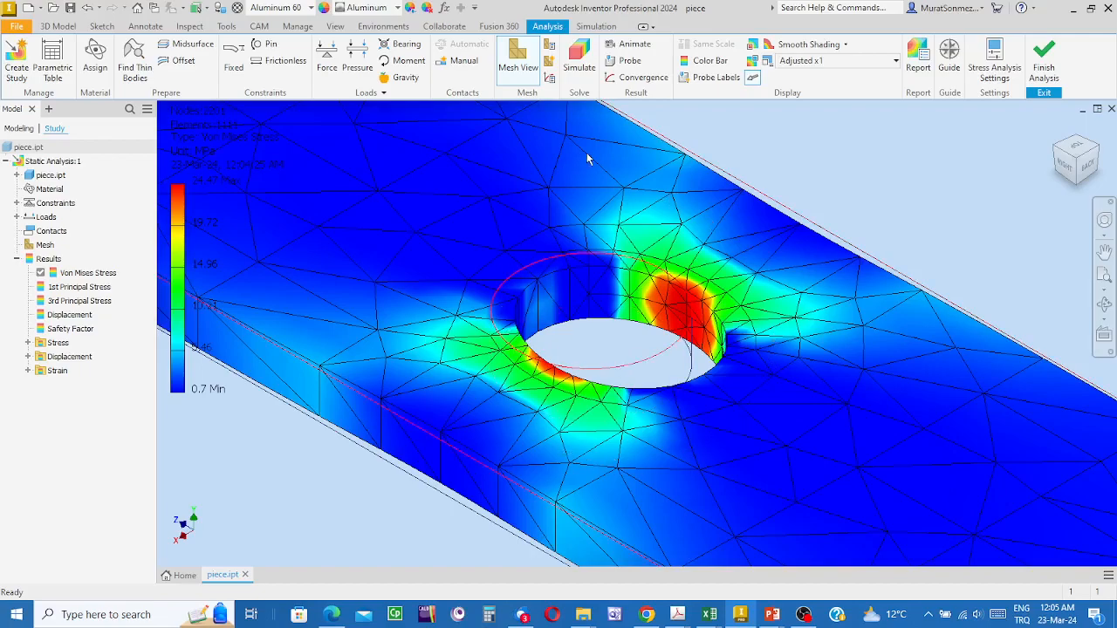
scroll(767, 277, "up", 2)
mouse_move(767, 277)
middle_mouse_down()
mouse_move(672, 242)
mouse_move(767, 284)
middle_mouse_up()
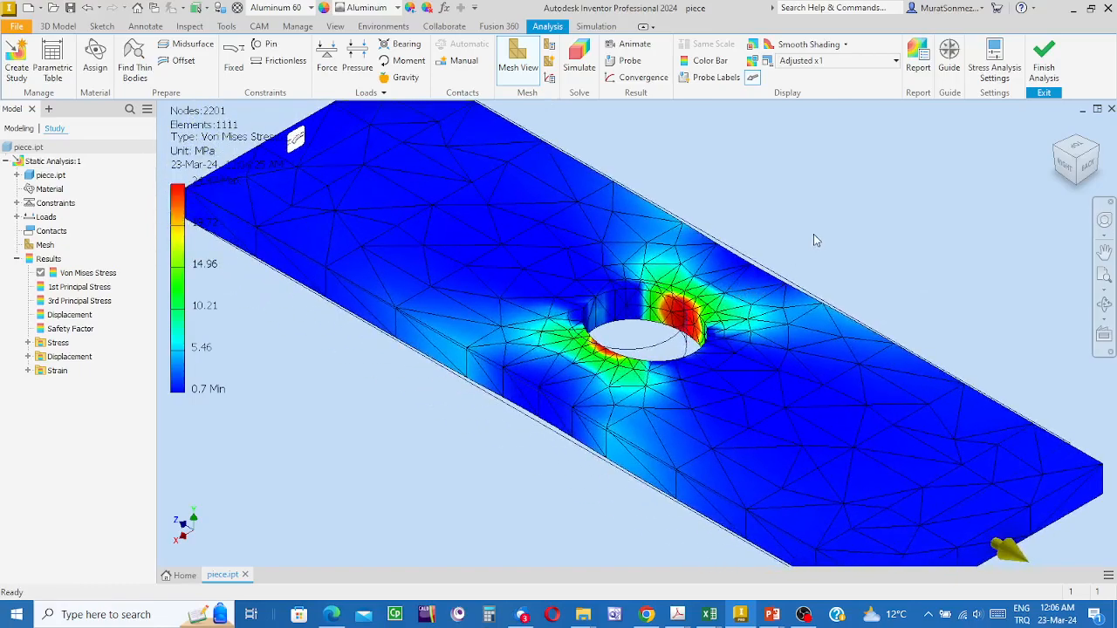
scroll(812, 232, "up", 3)
middle_click_drag(812, 231, 735, 251)
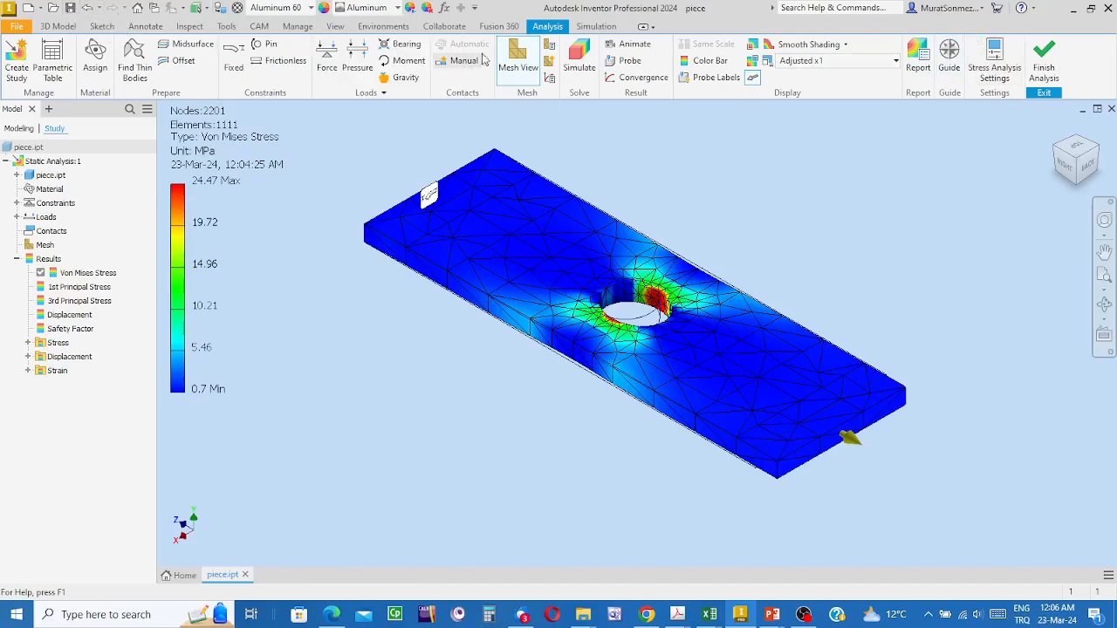
- Finish the stress analysis and save the part
left_click(1044, 58)
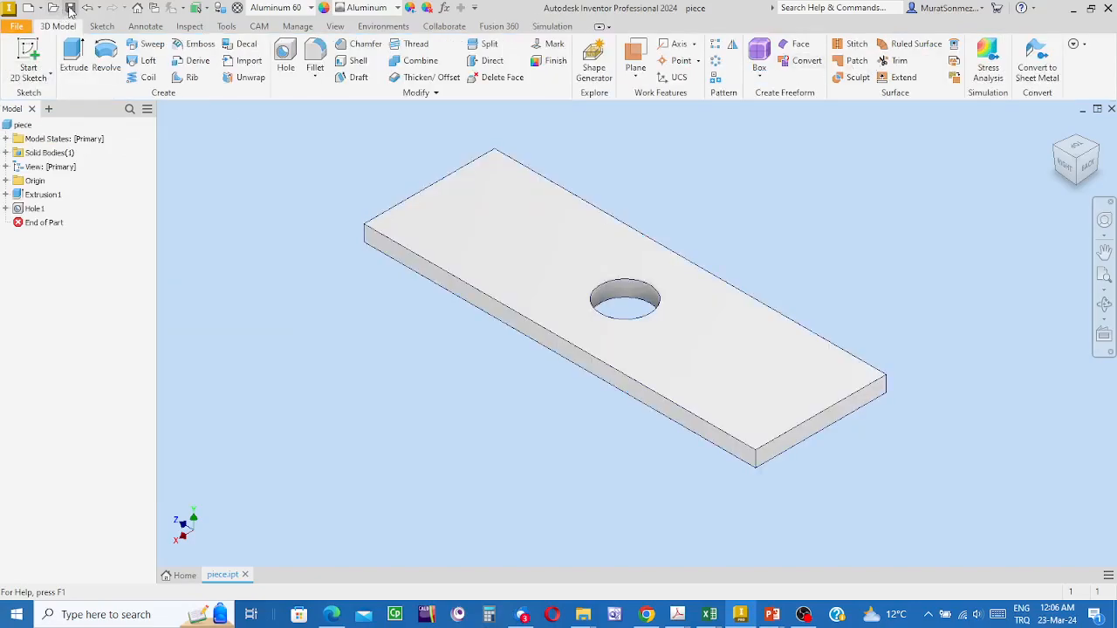
left_click(71, 8)
- Reopen the Stress Analysis environment and create a second single point static analysis study with bonded contacts
left_click(384, 26)
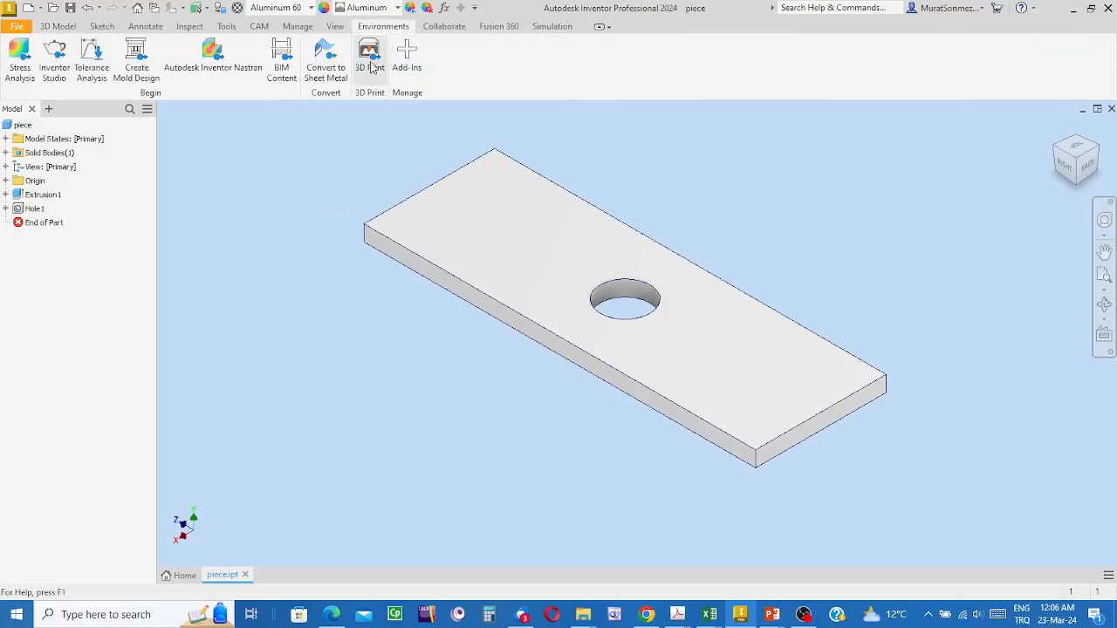
left_click(12, 52)
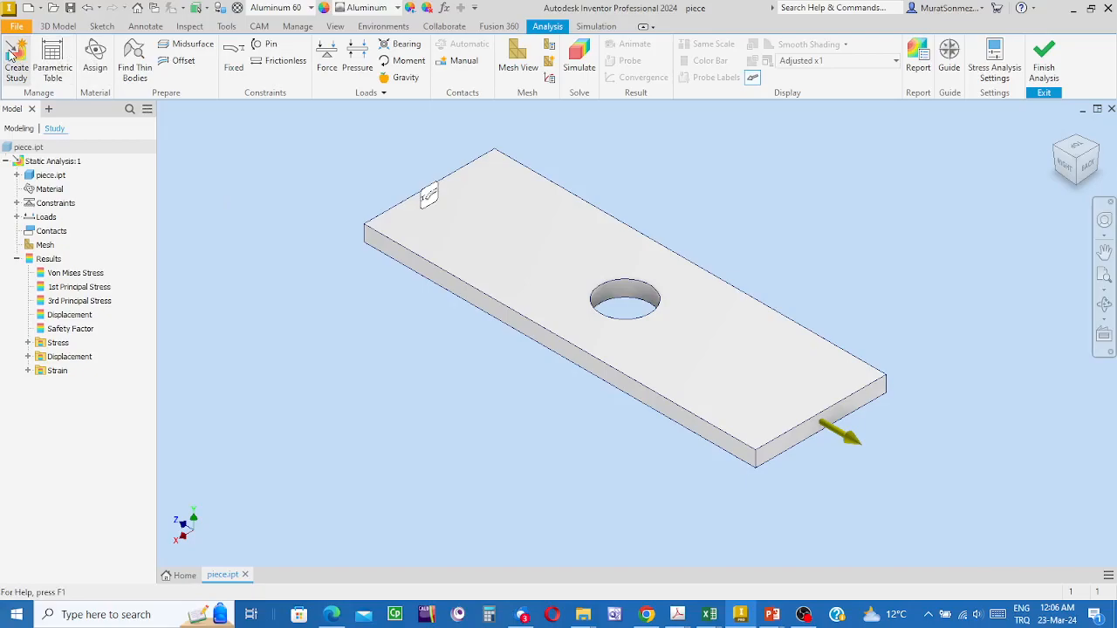
left_click(17, 70)
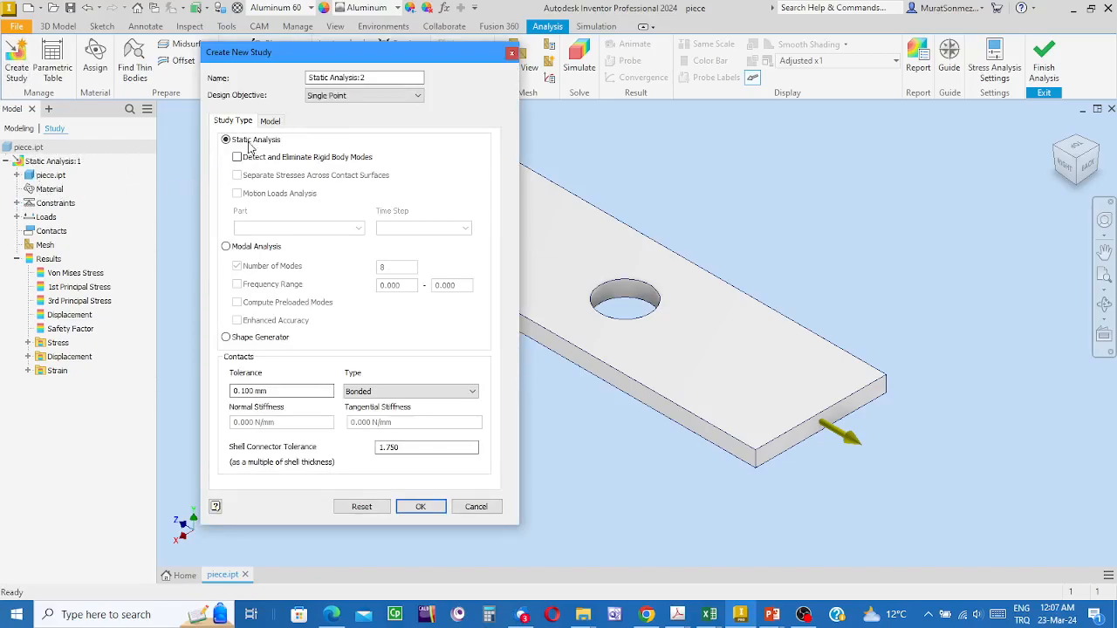
left_click(422, 506)
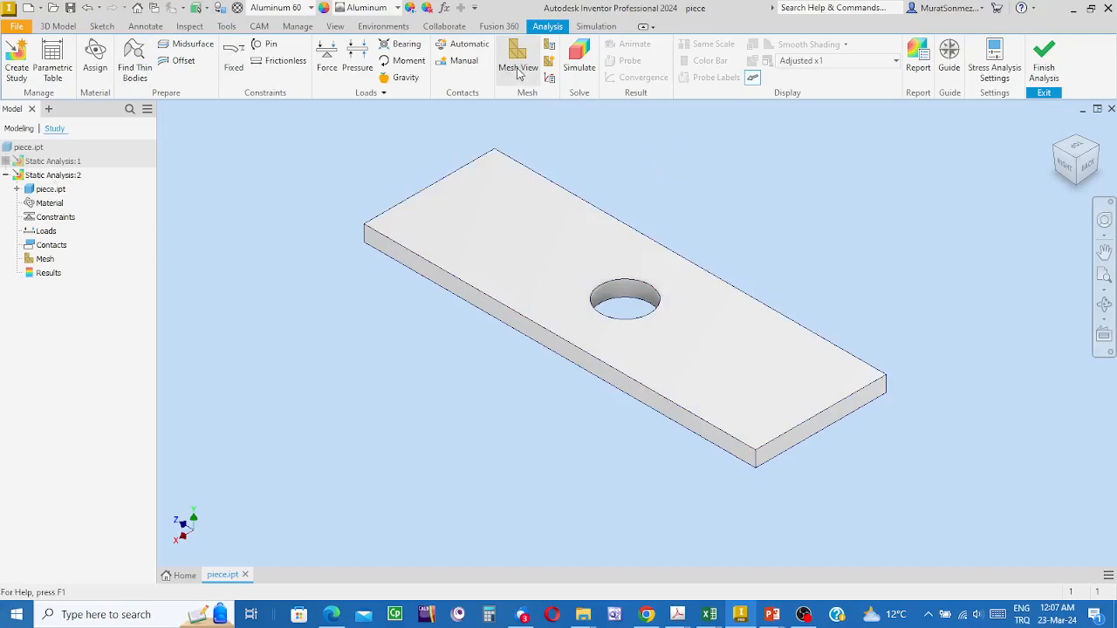
- Apply a fixed constraint to one short end face of the plate
left_click(233, 61)
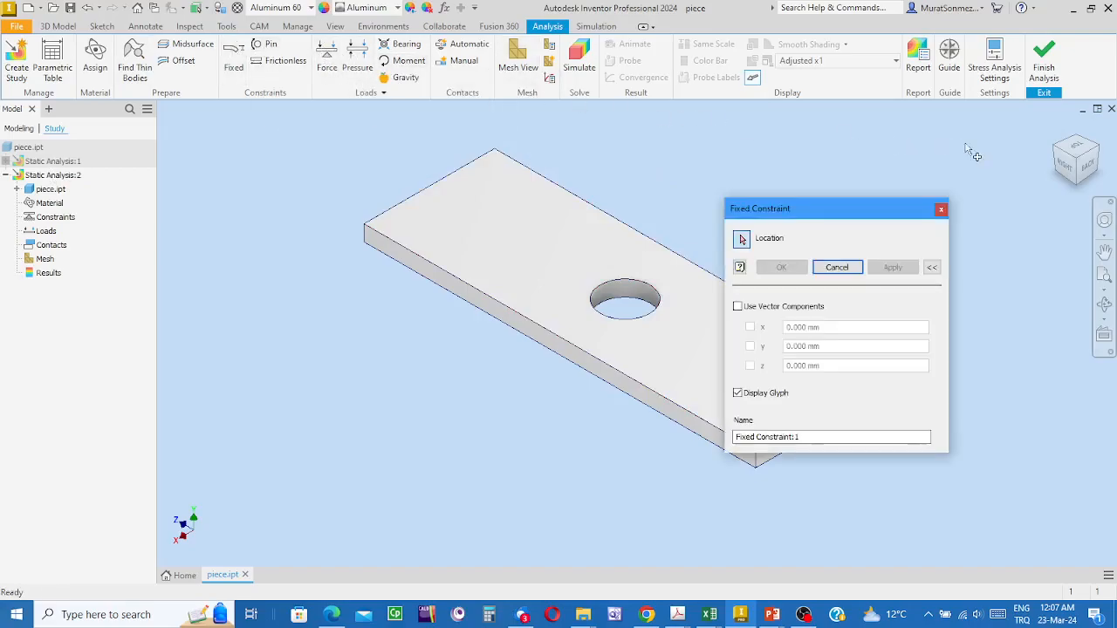
left_click(1066, 156)
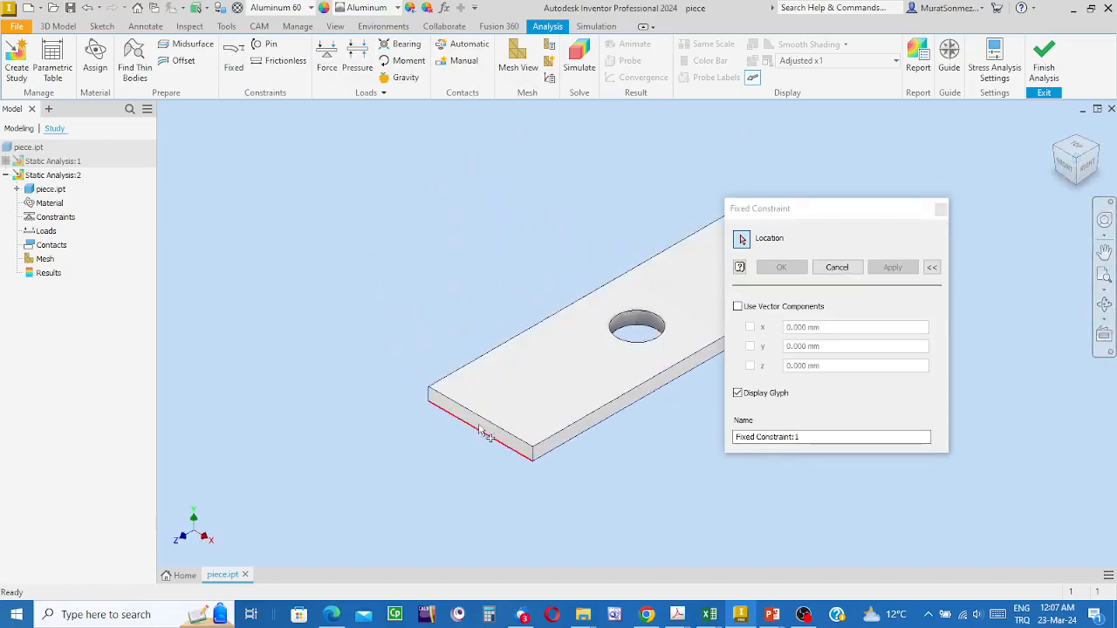
left_click(483, 424)
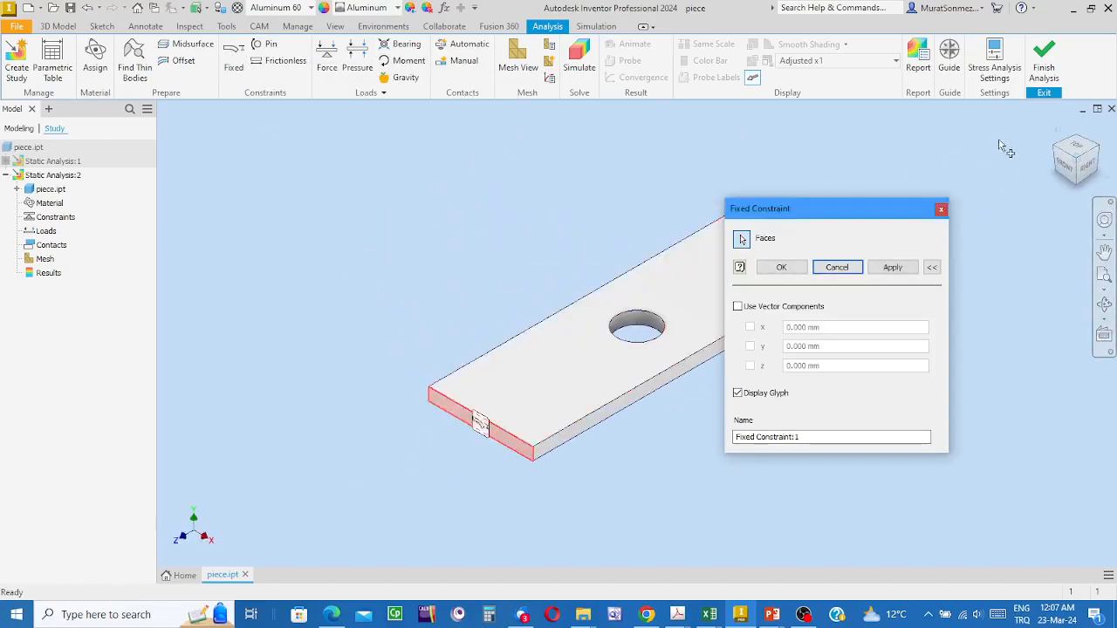
left_click(892, 267)
left_click(835, 268)
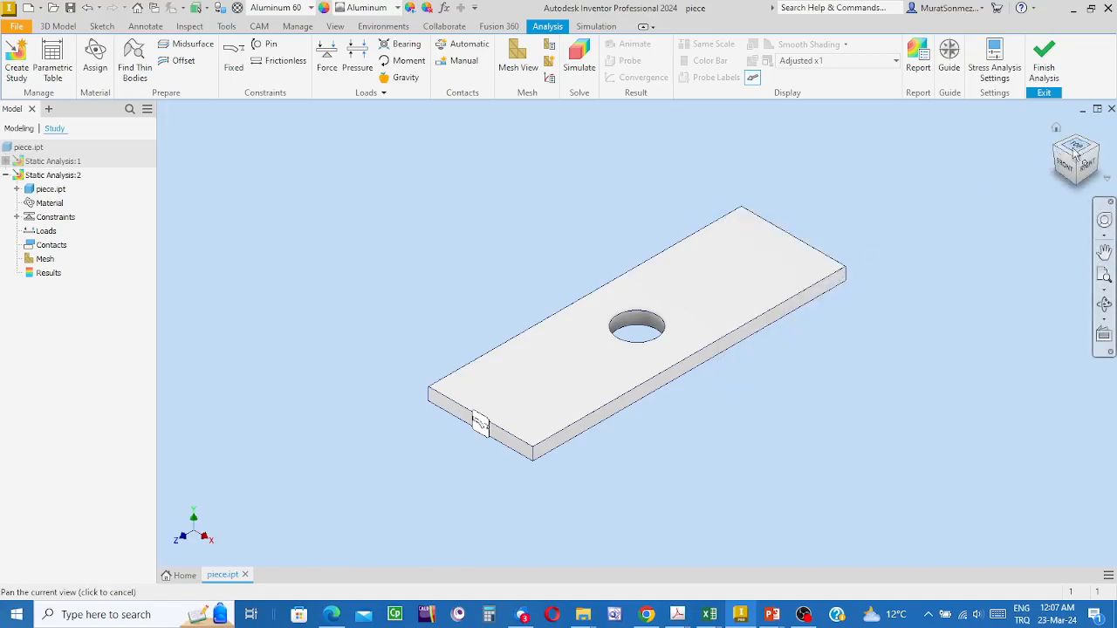
- Apply a 2 kN force to the end face opposite the fixed one, reversing its direction so it pulls outward
left_click(1101, 155)
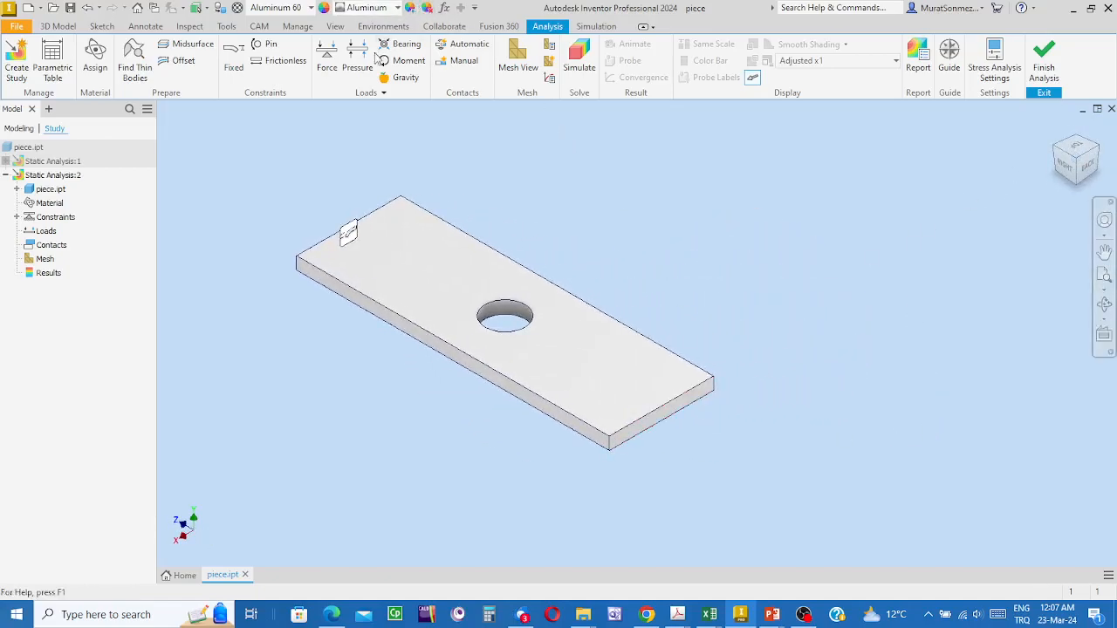
left_click(328, 53)
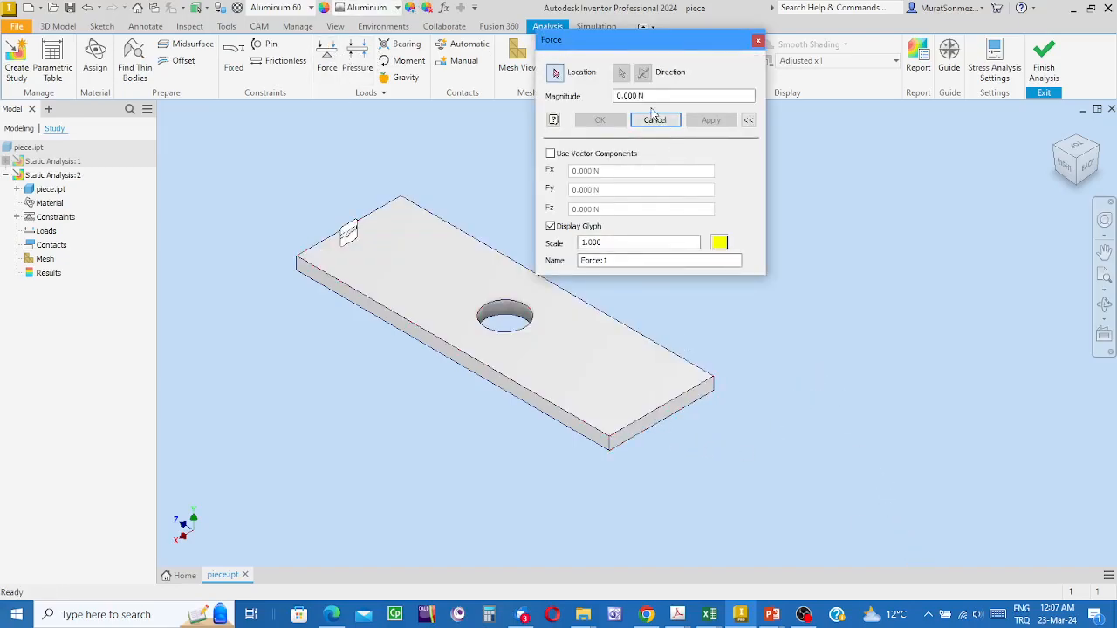
left_click_drag(660, 97, 611, 98)
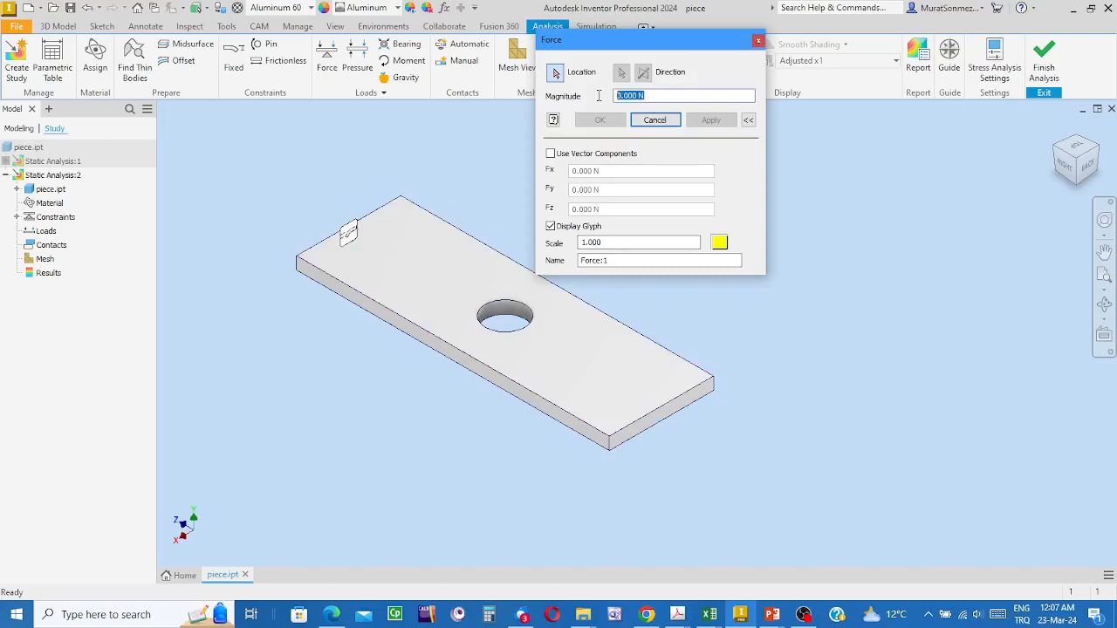
type("2kN")
left_click(672, 417)
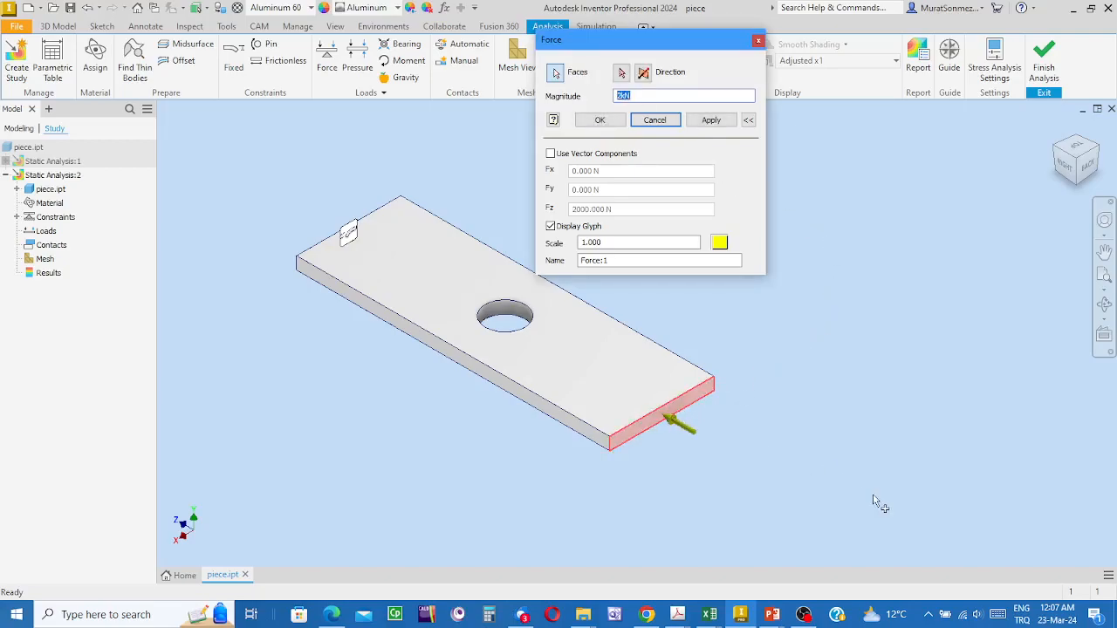
left_click(643, 73)
middle_click_drag(882, 473, 900, 513)
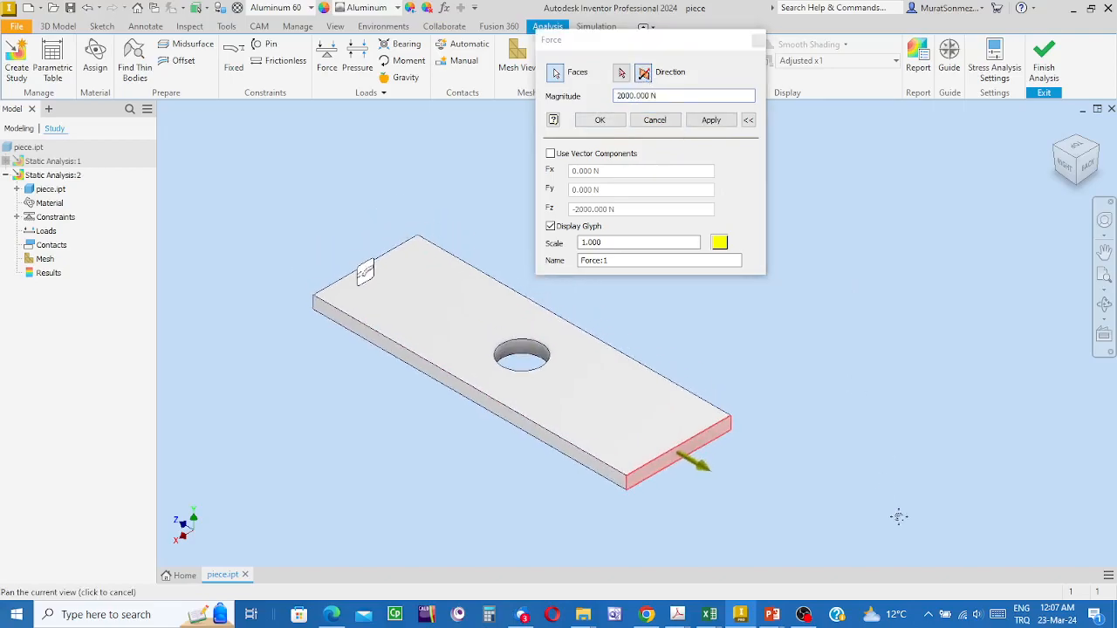
left_click(588, 124)
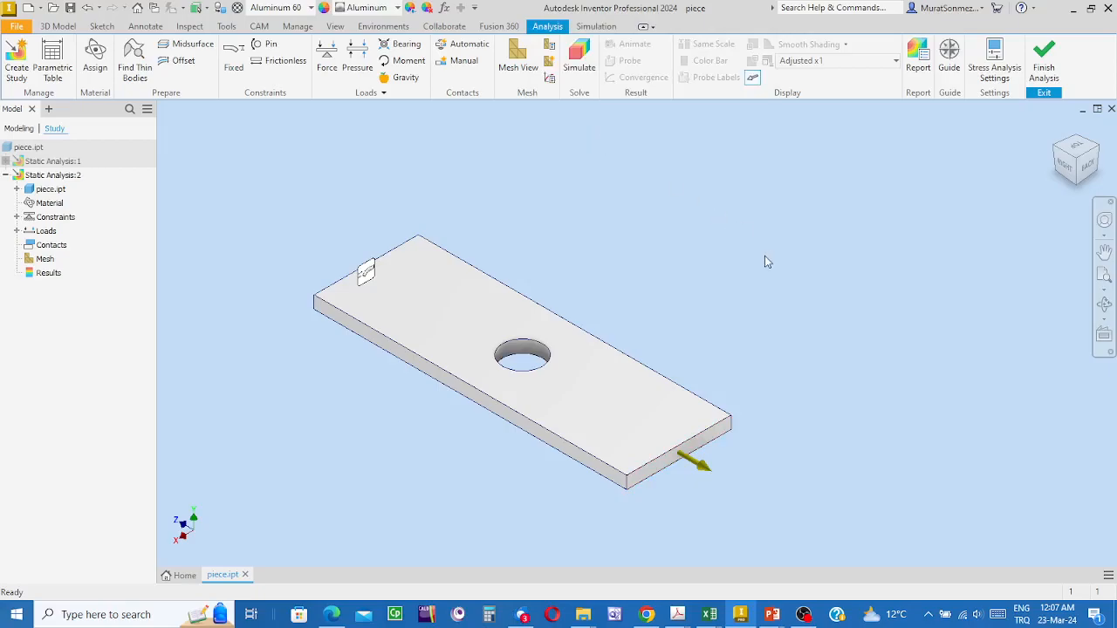
- Generate and display the plate's mesh, and check the local mesh control and general mesh settings
left_click(527, 51)
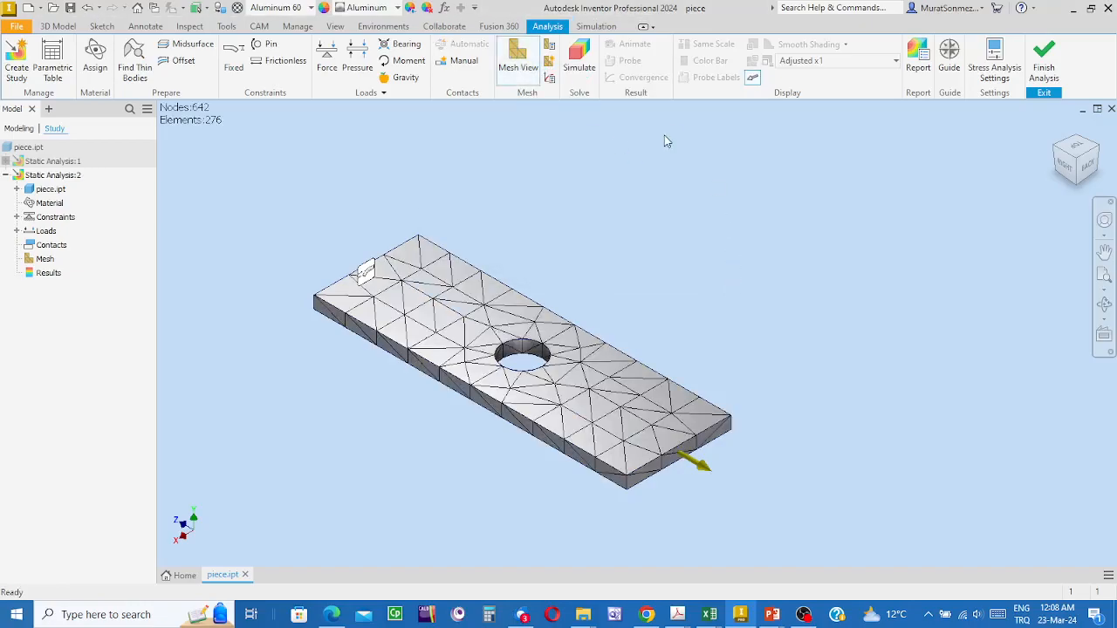
left_click(550, 62)
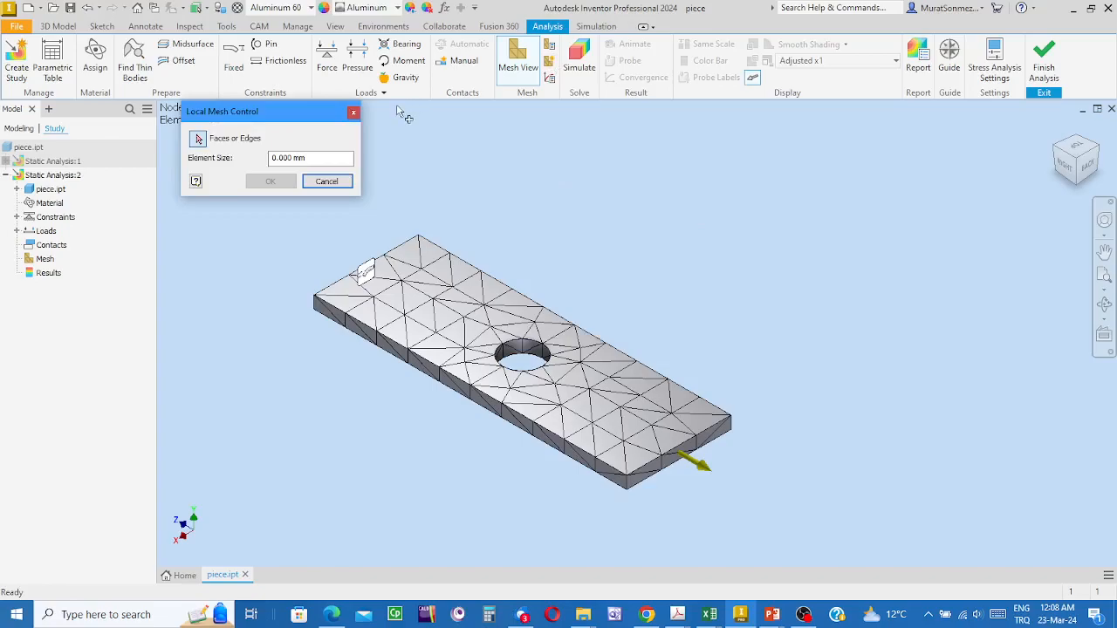
left_click_drag(303, 113, 822, 175)
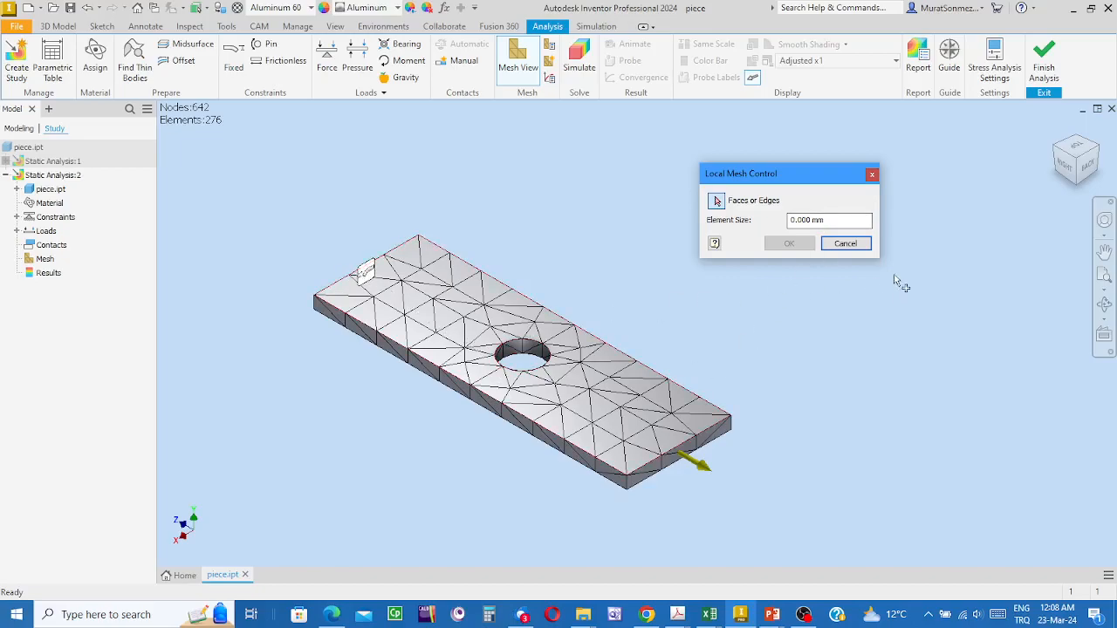
left_click(845, 243)
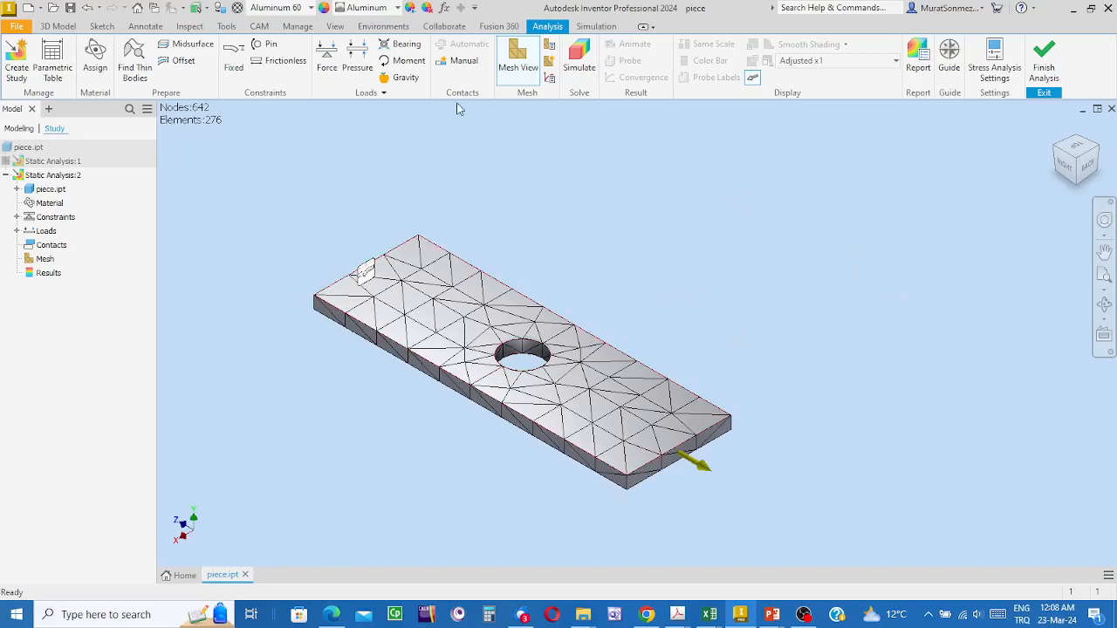
left_click(548, 47)
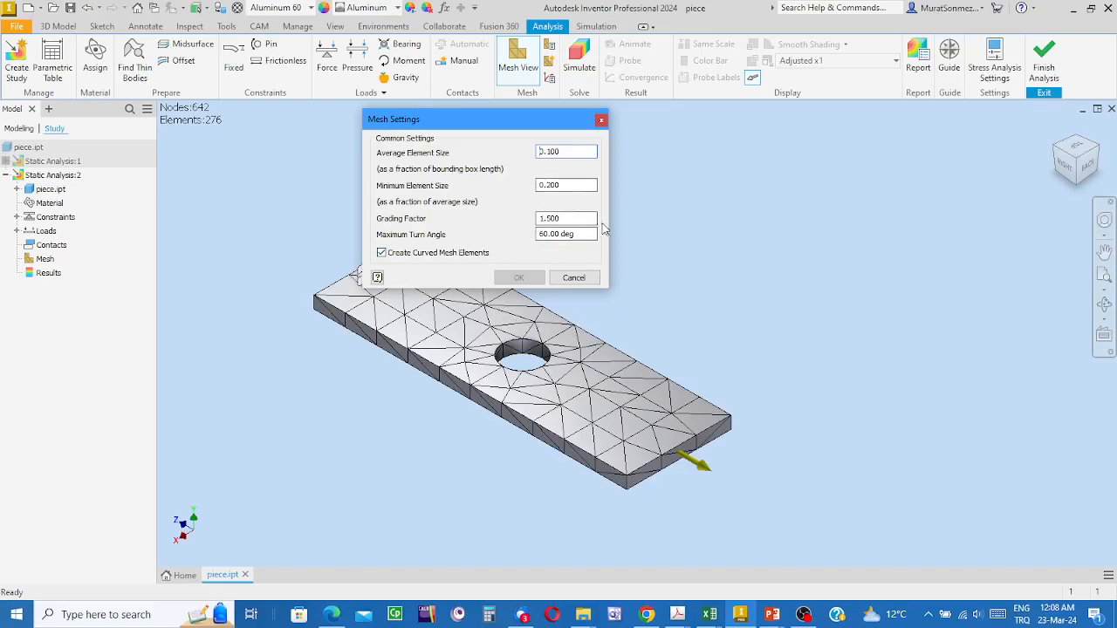
left_click(574, 279)
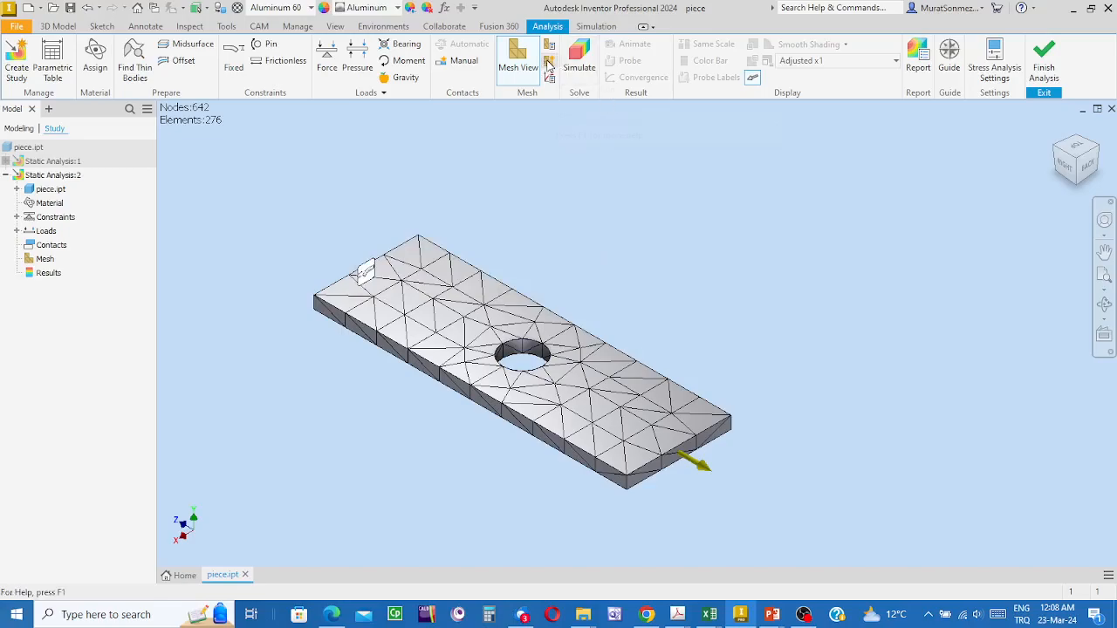
- Add a local mesh control with a 3 mm element size on the central hole's cylindrical face
left_click(550, 76)
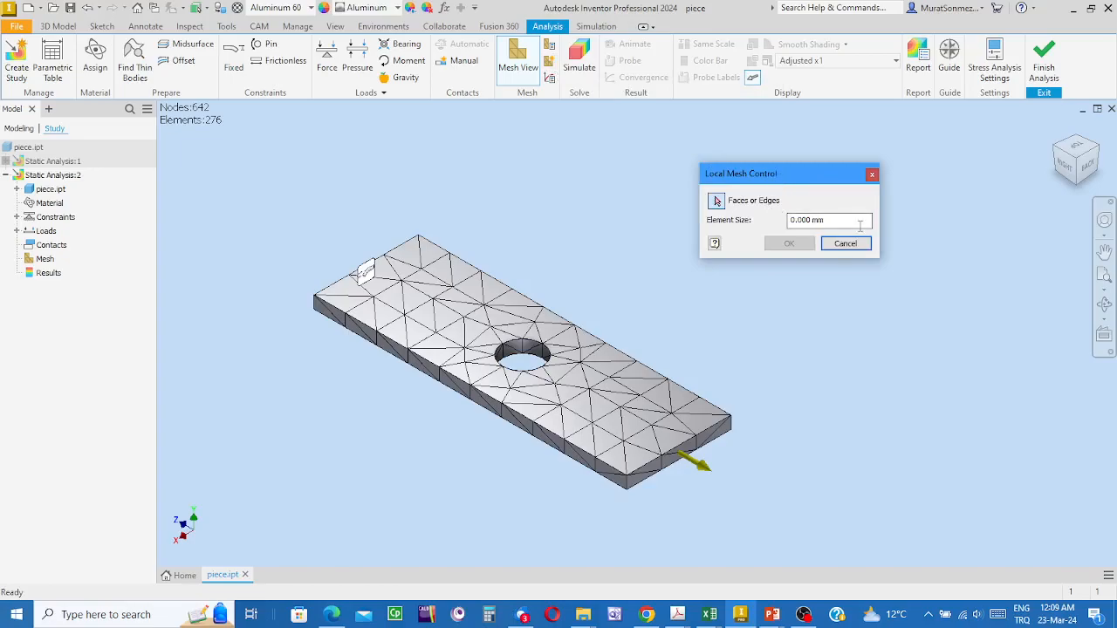
left_click_drag(843, 221, 769, 227)
type("3")
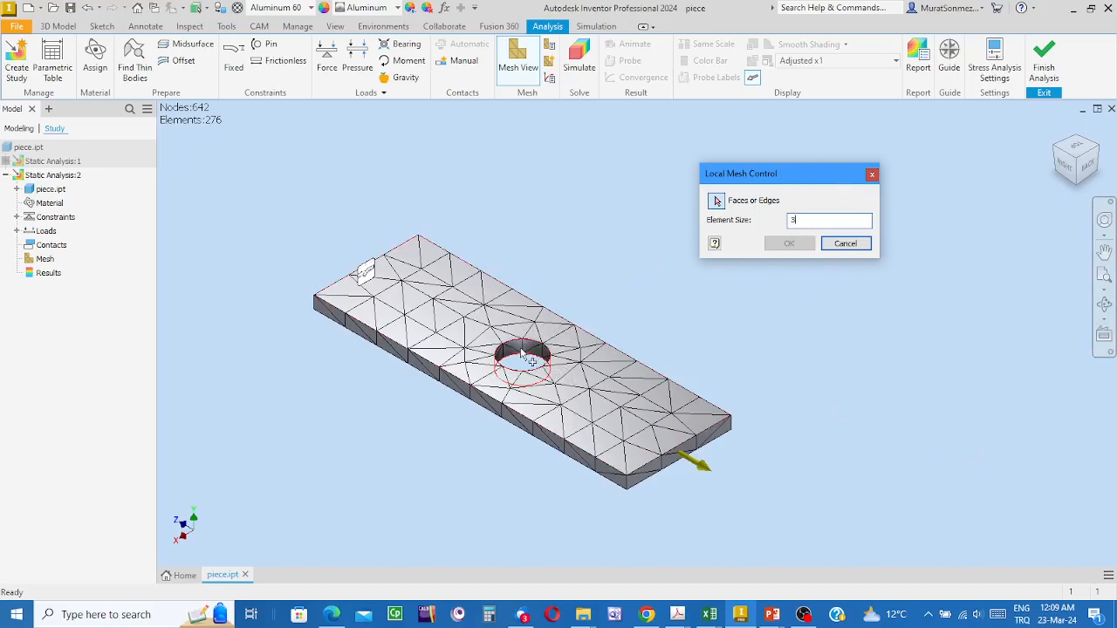
scroll(528, 353, "up", 5)
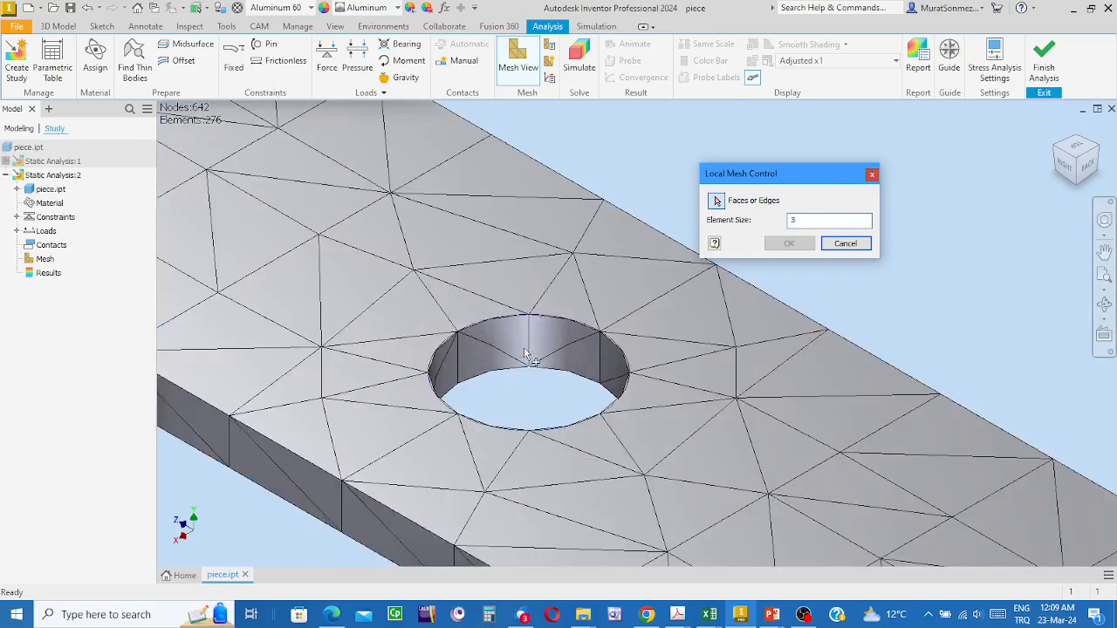
left_click(569, 347)
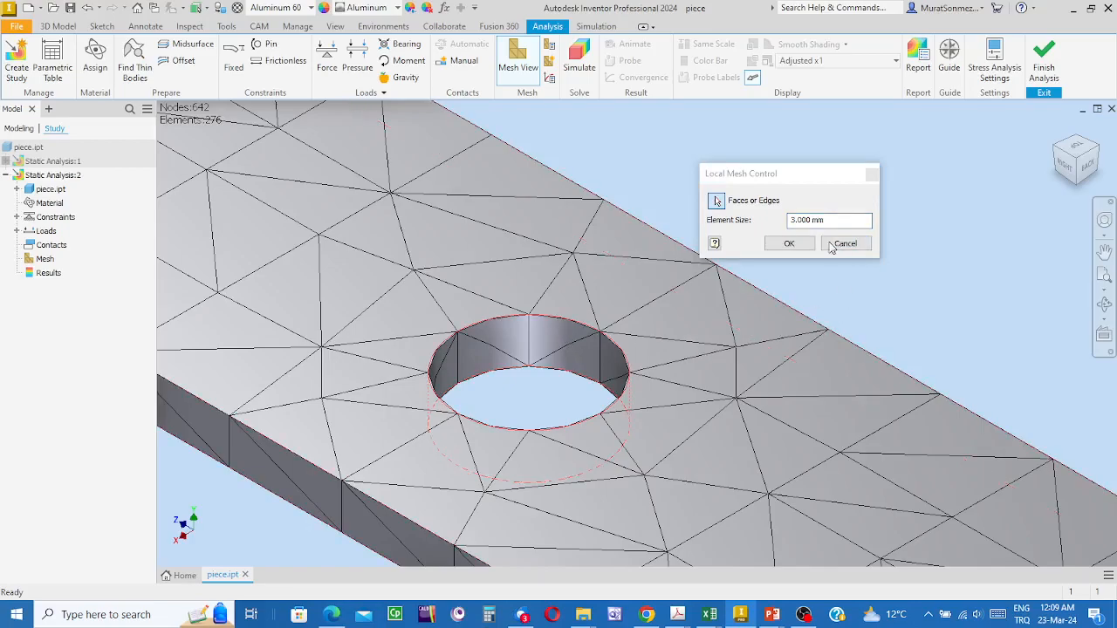
left_click(789, 245)
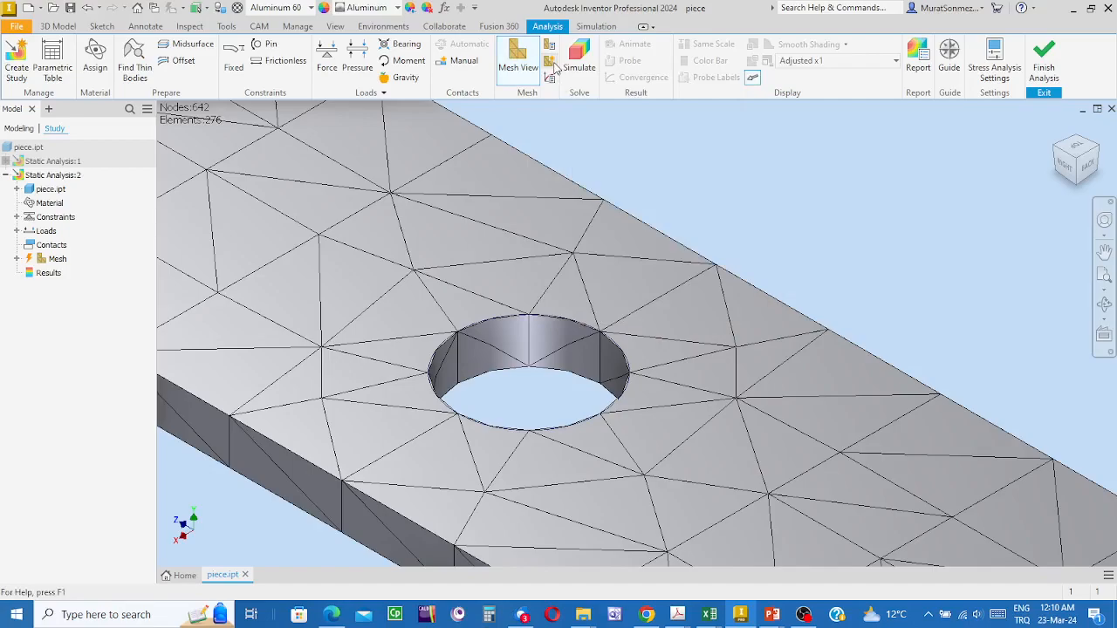
- Check the convergence settings, and switch the mesh display off and on again
left_click(552, 80)
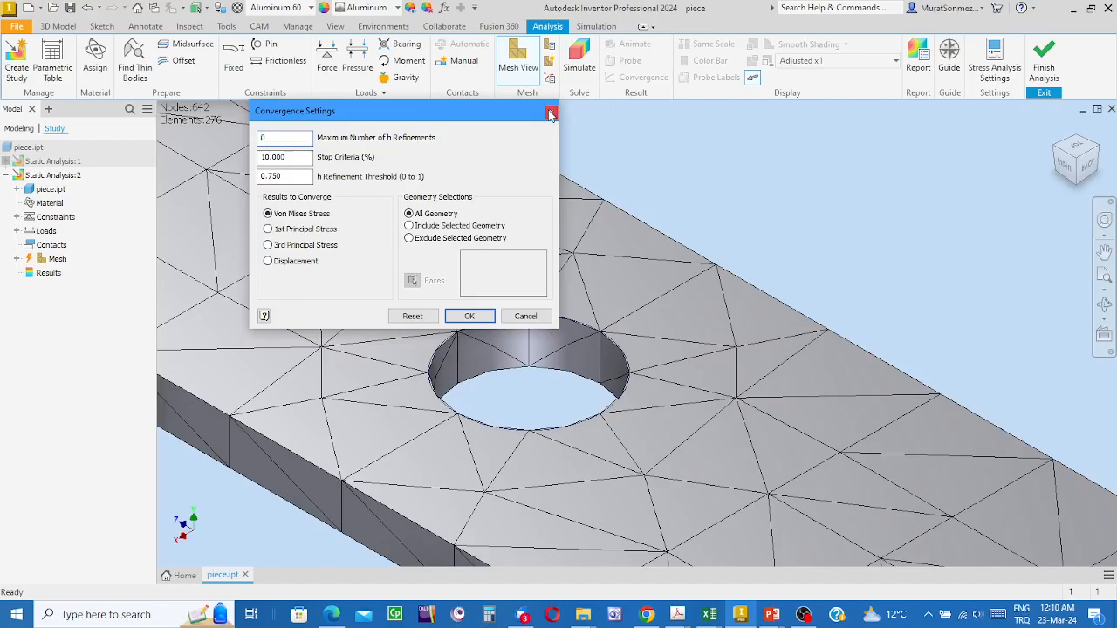
left_click(550, 114)
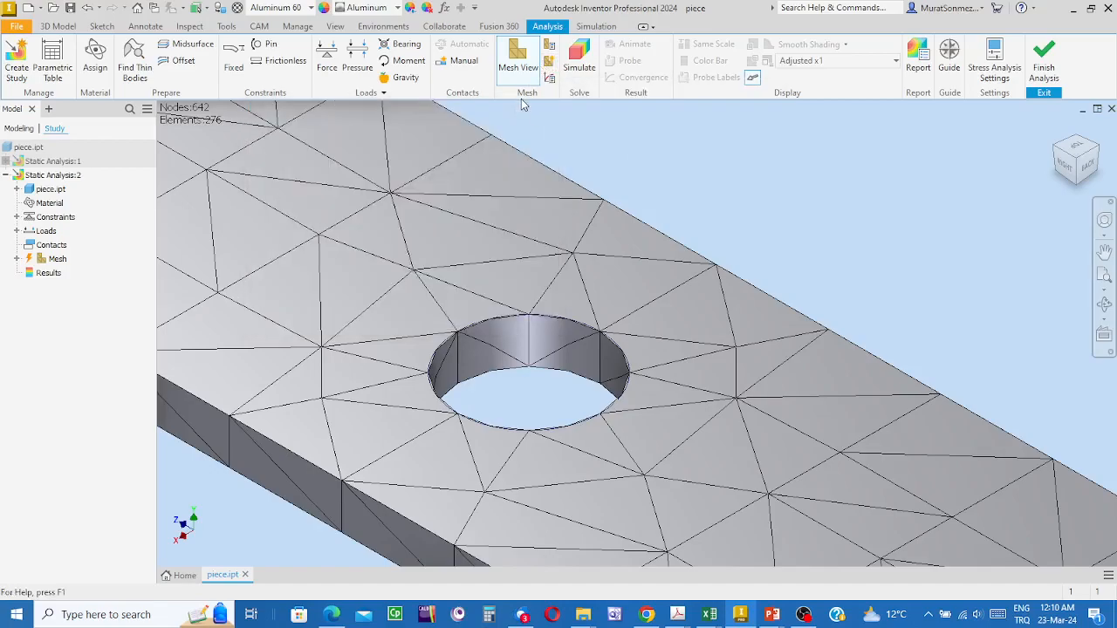
left_click(516, 53)
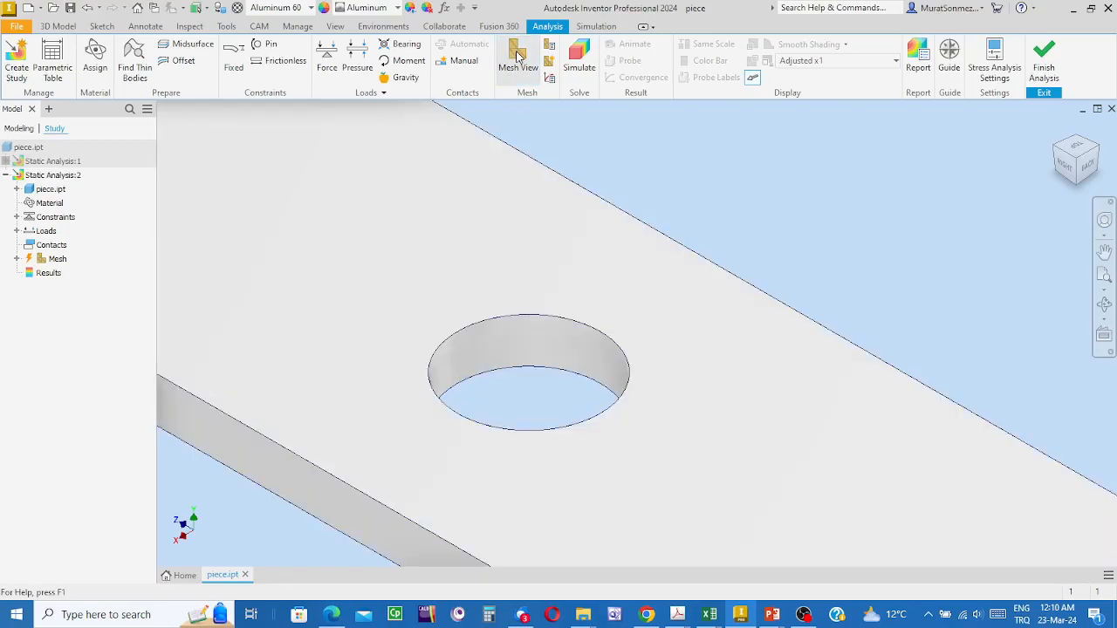
left_click(516, 55)
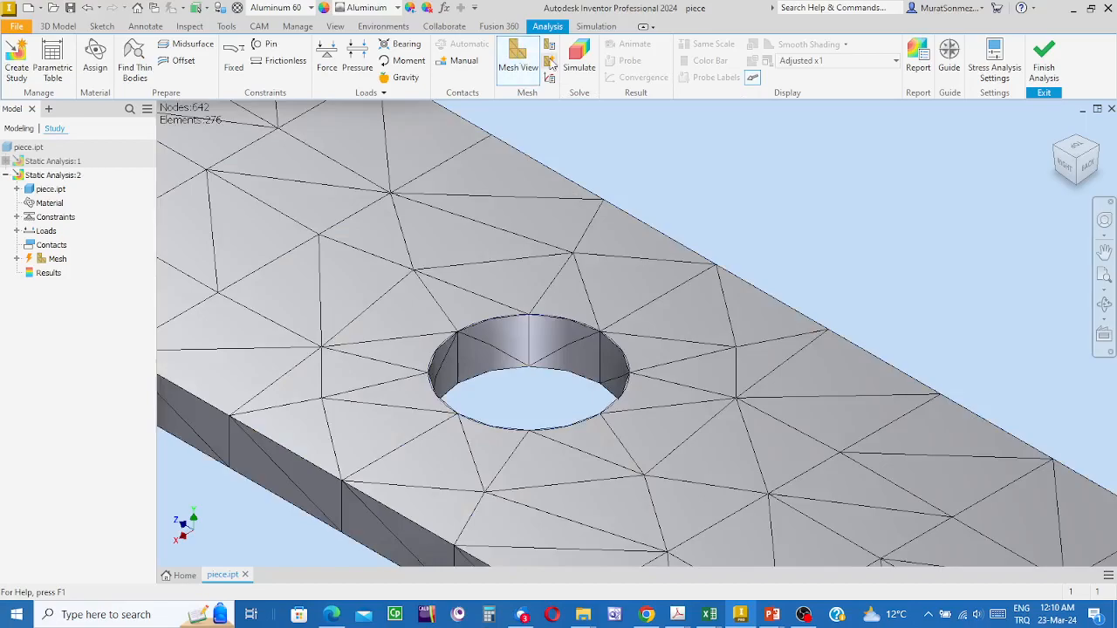
- Try to assign another 3 mm local mesh control to the same hole face
left_click(548, 62)
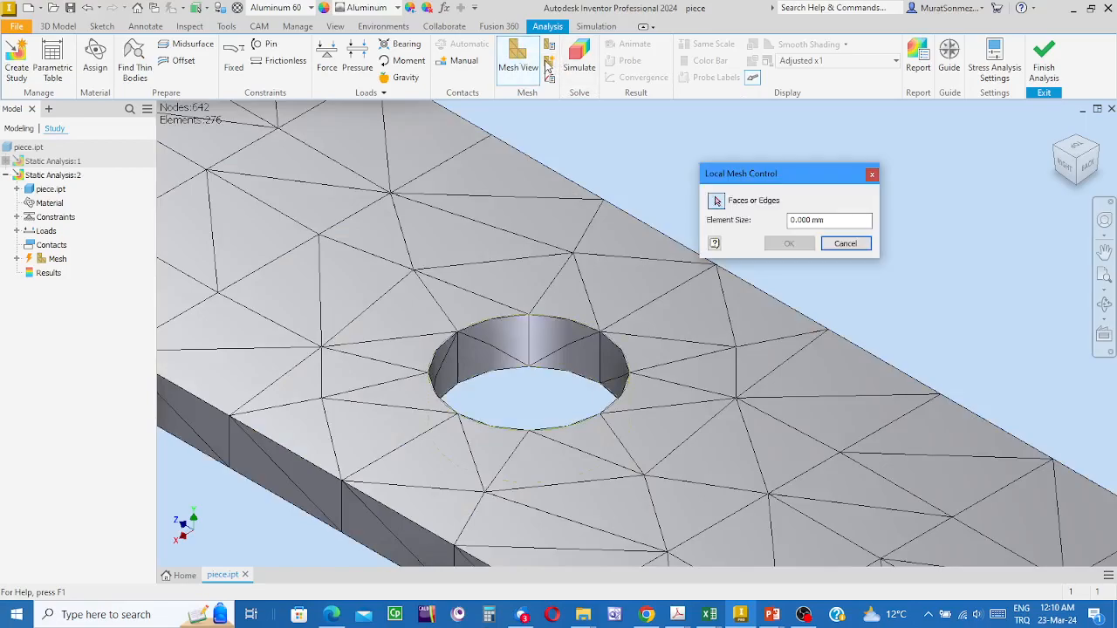
left_click(548, 351)
double_click(843, 226)
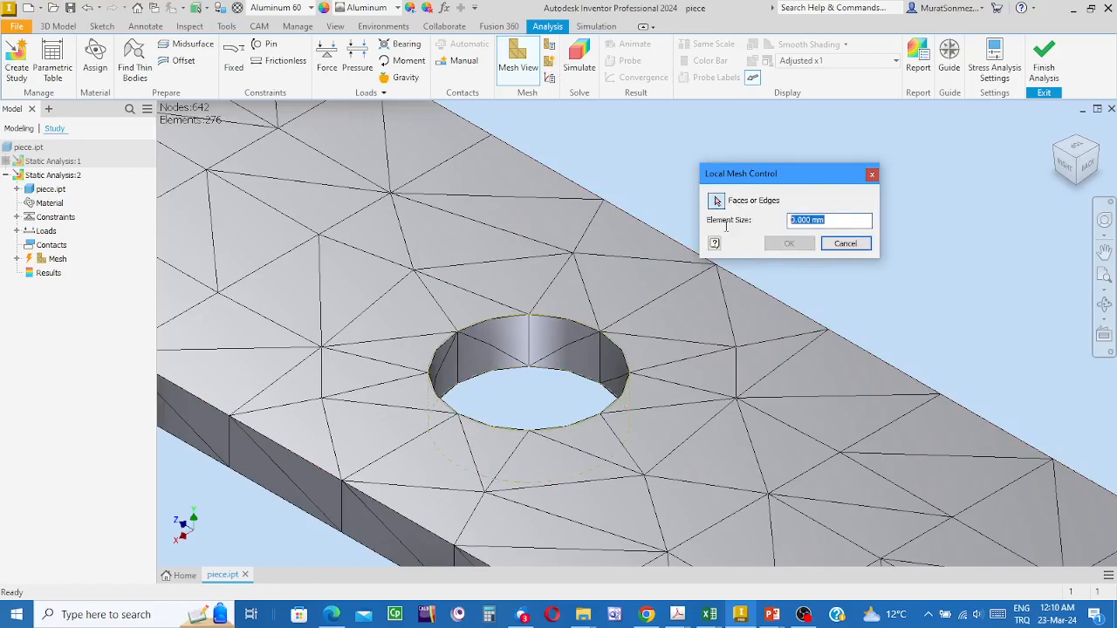
type("5")
left_click(583, 334)
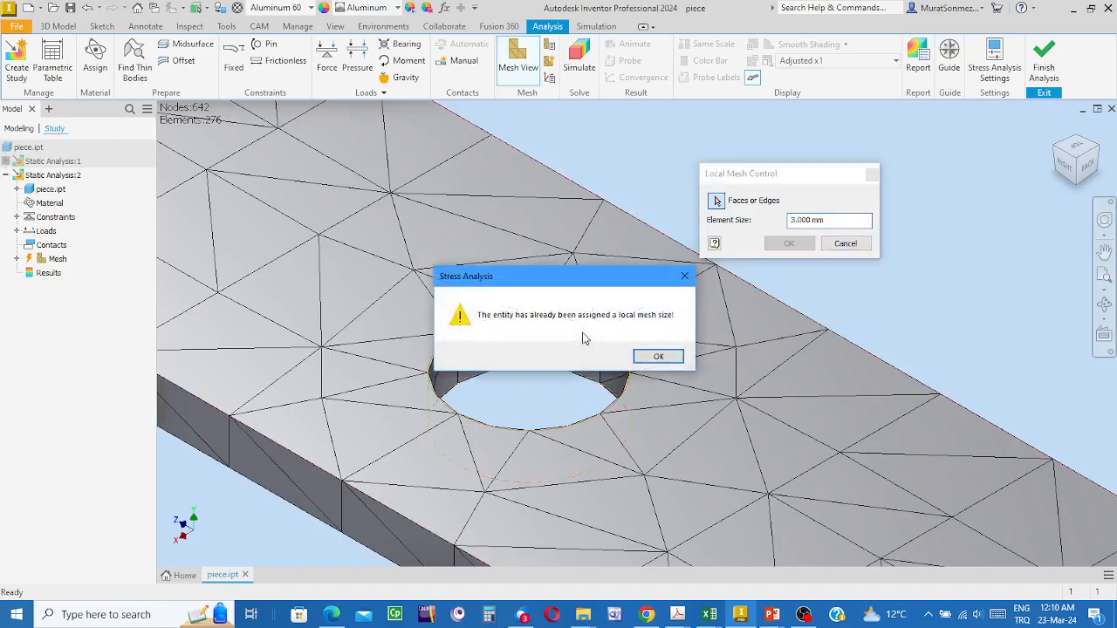
left_click(654, 358)
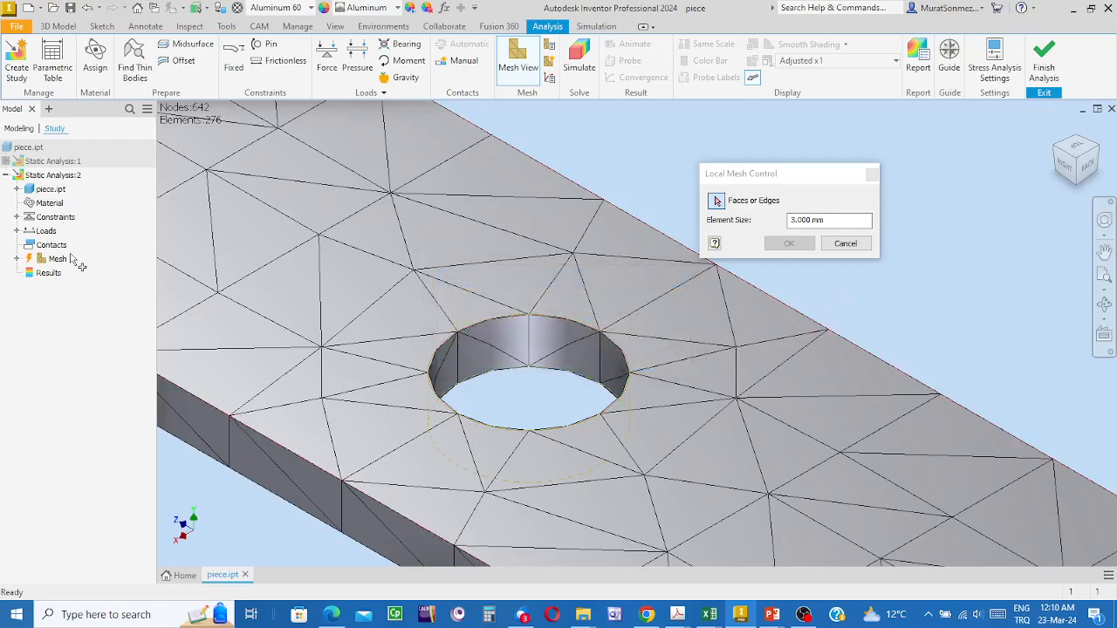
left_click(844, 243)
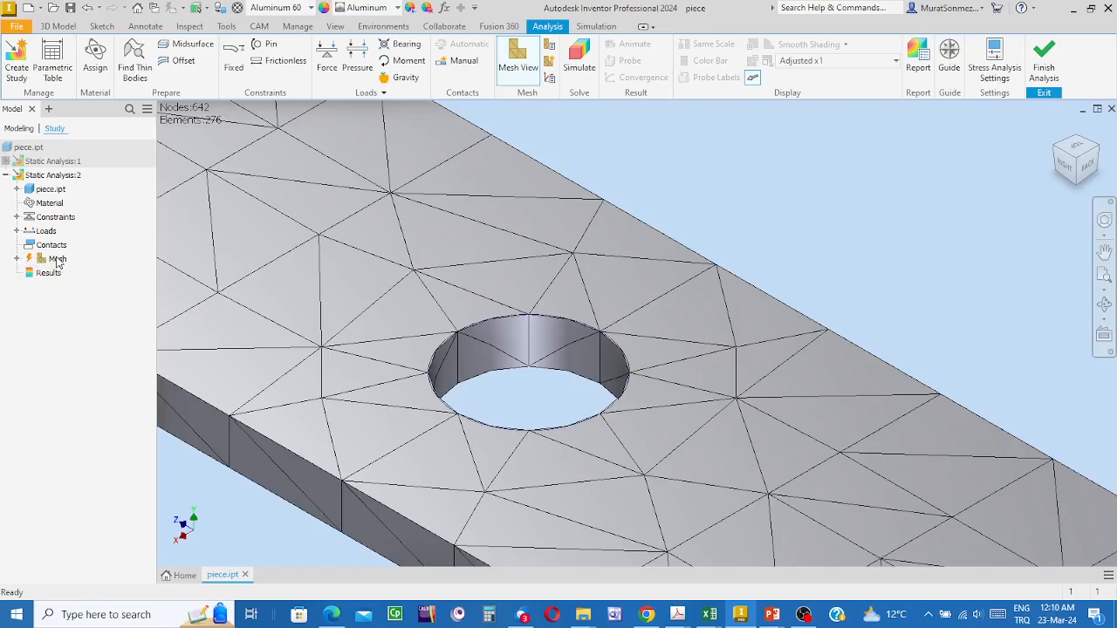
- Update the mesh of the second static analysis to apply the local refinement around the hole
right_click(58, 262)
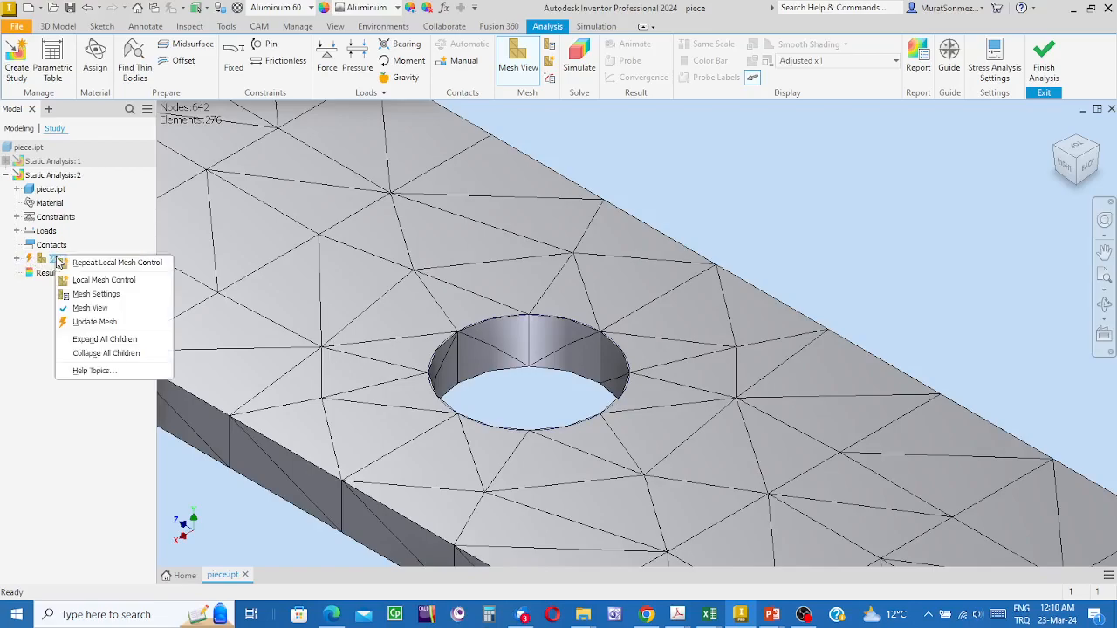
left_click(92, 325)
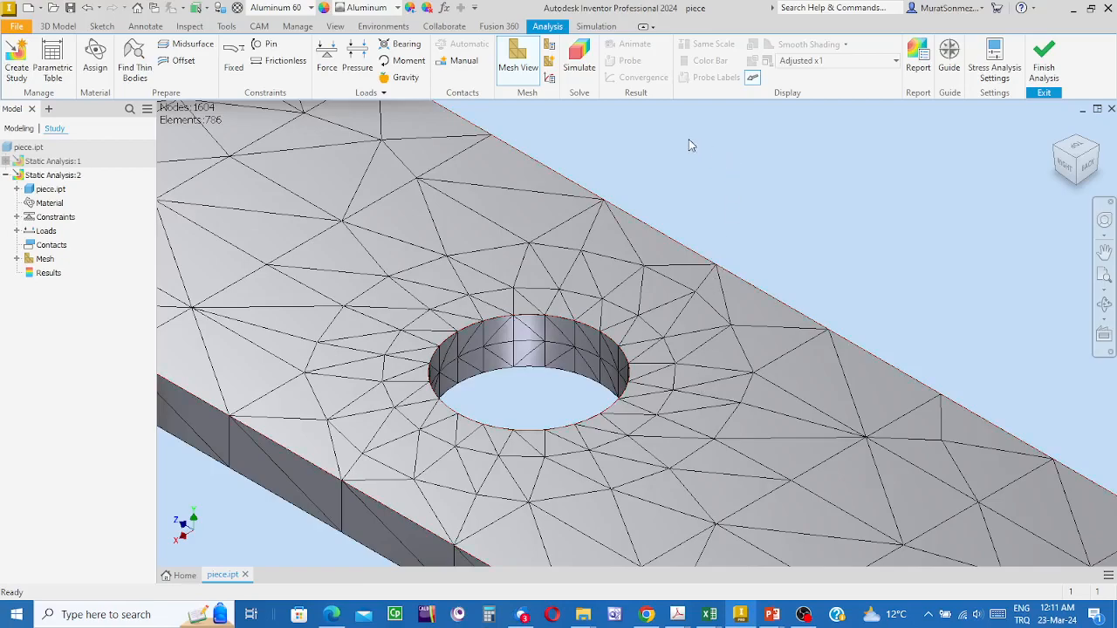
- Try to assign another local mesh control with a 1 mm element size to the hole's cylindrical face
left_click(548, 62)
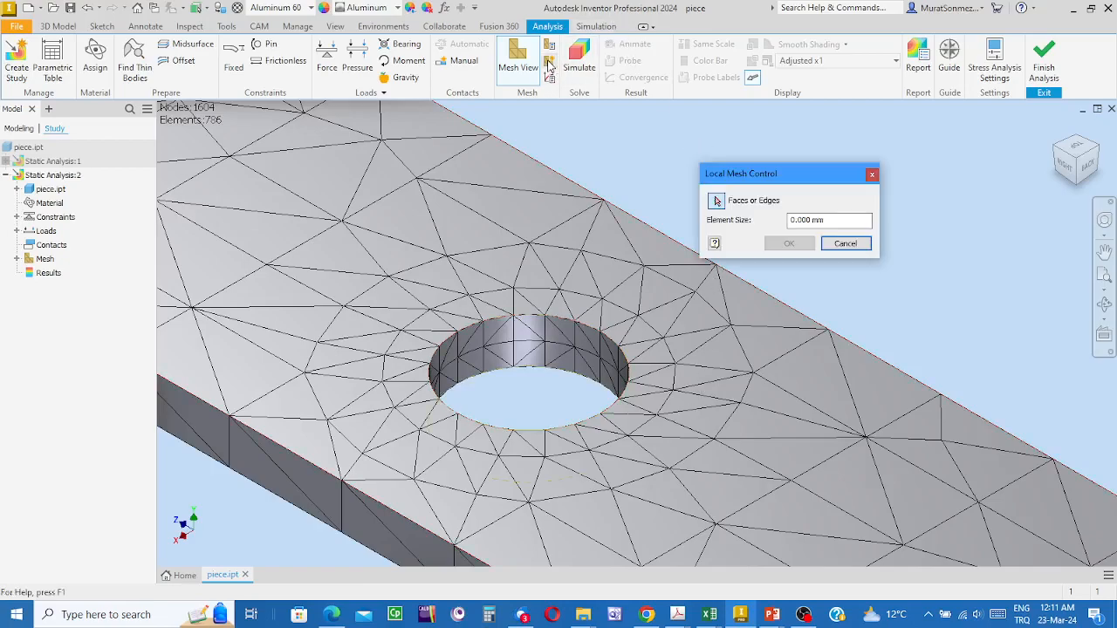
left_click(830, 220)
left_click_drag(831, 221, 729, 223)
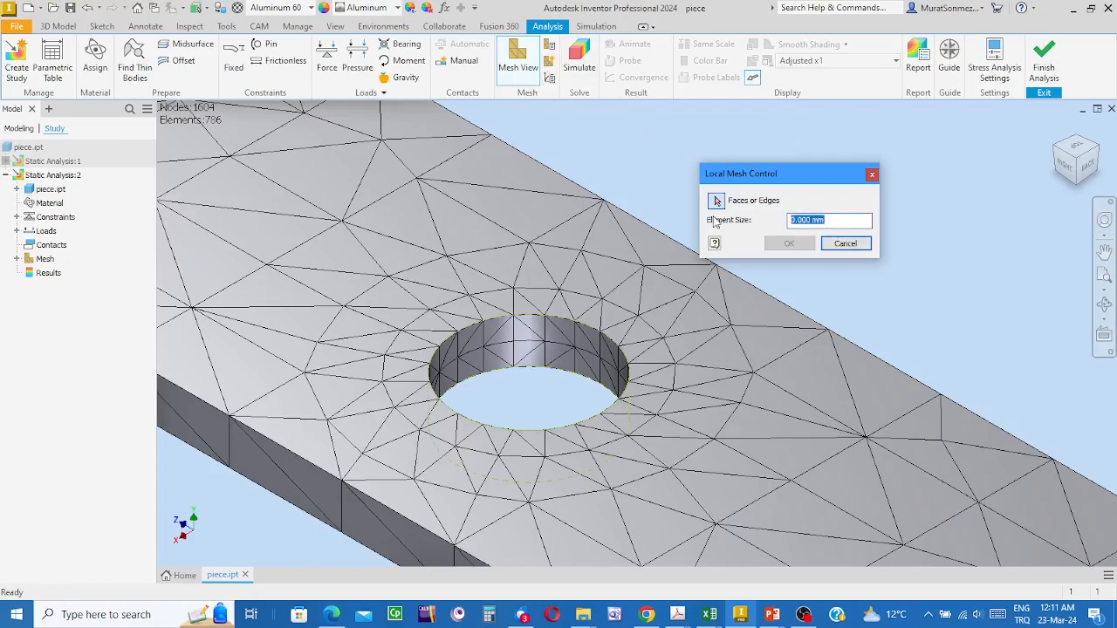
type("1")
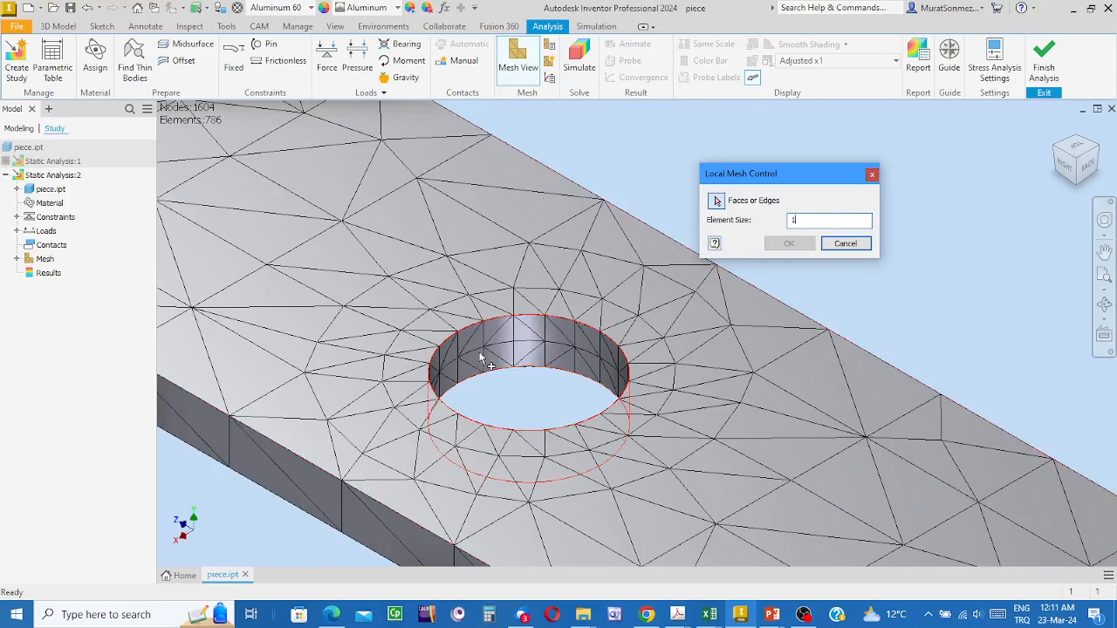
left_click(503, 380)
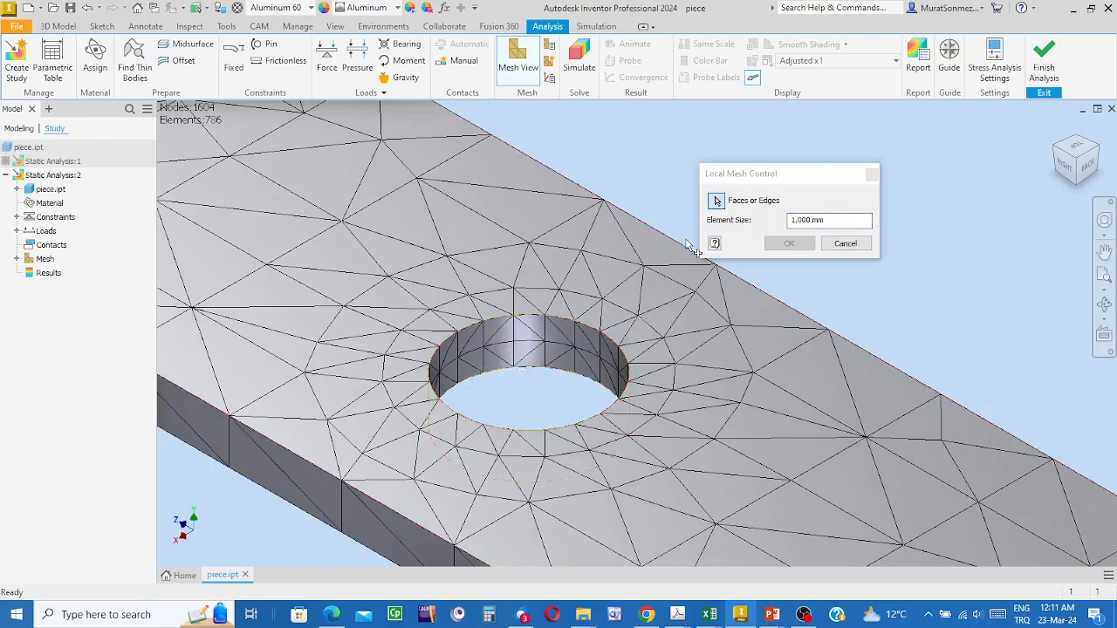
left_click(571, 334)
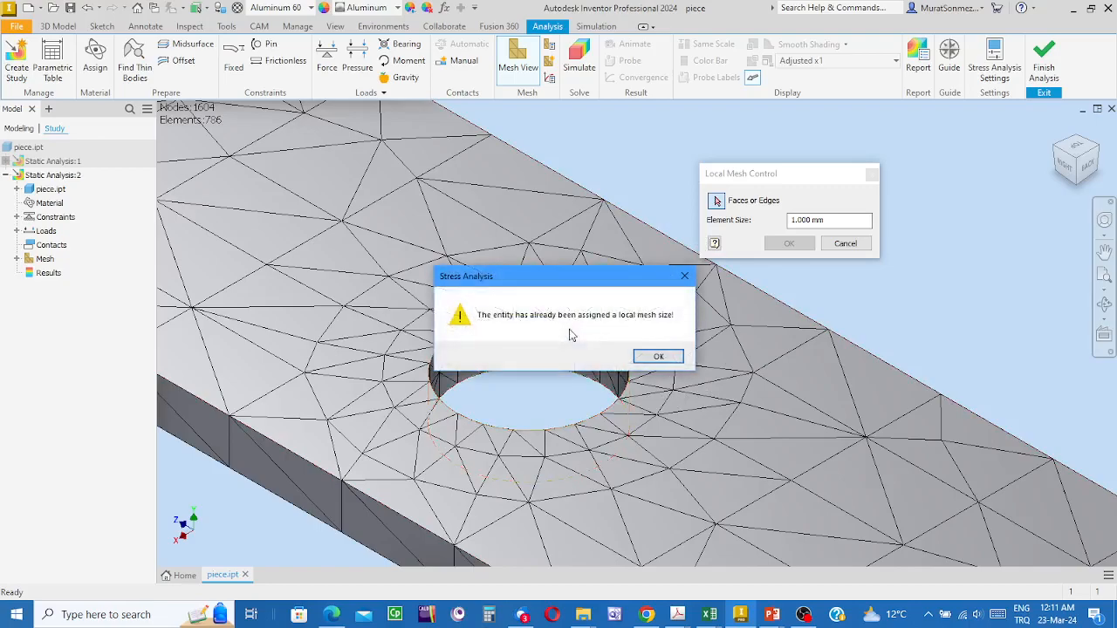
left_click(654, 356)
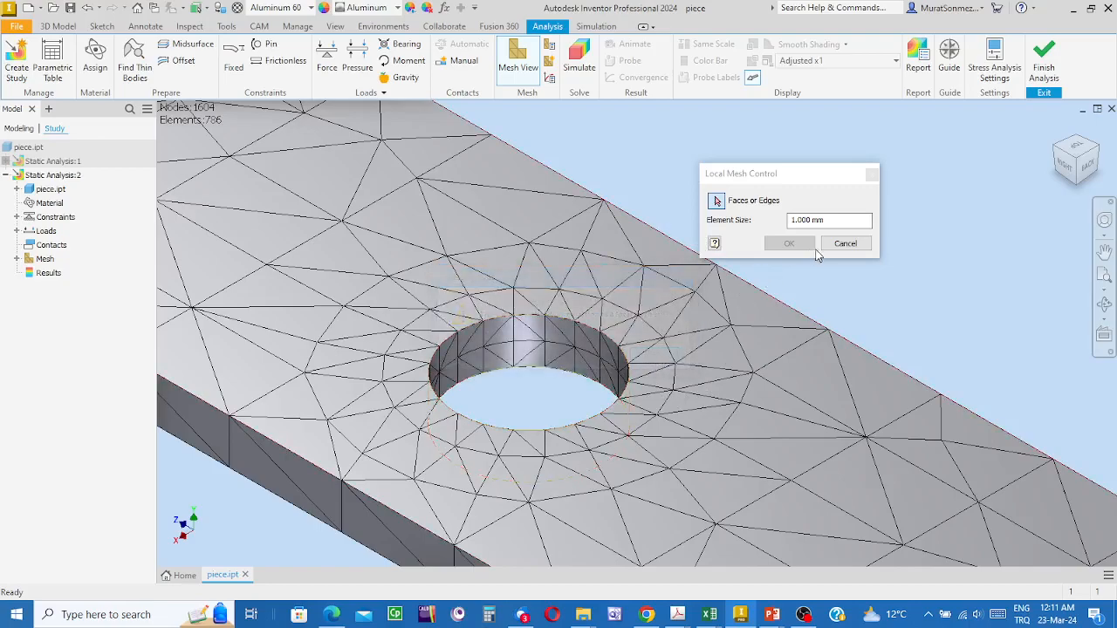
left_click(843, 245)
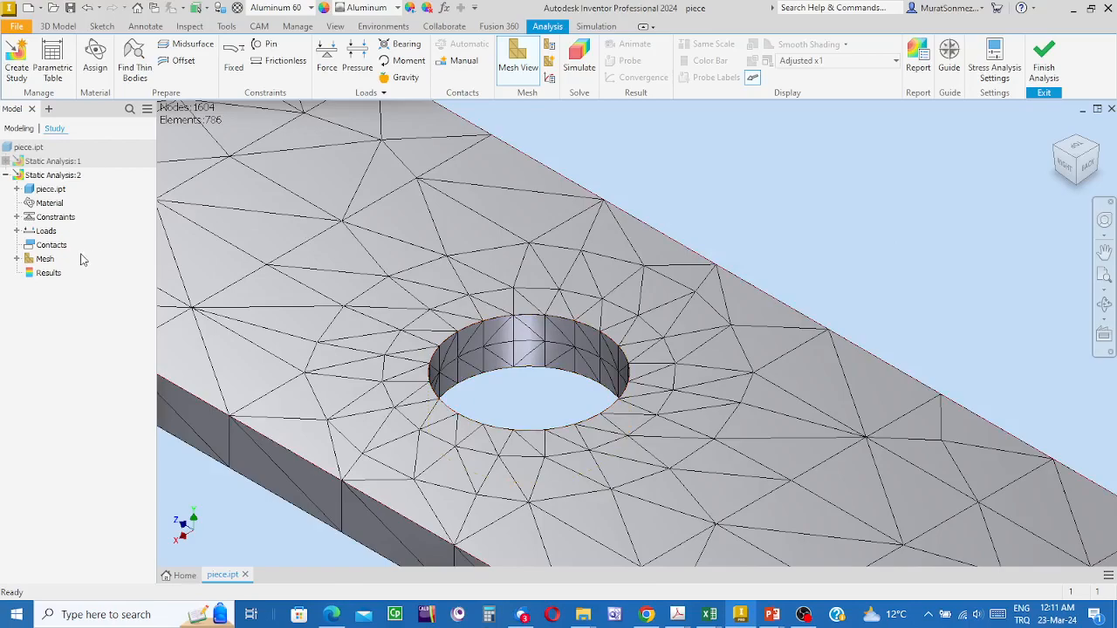
- Edit the existing local mesh control on the hole face, setting its element size to 1 mm
left_click(15, 259)
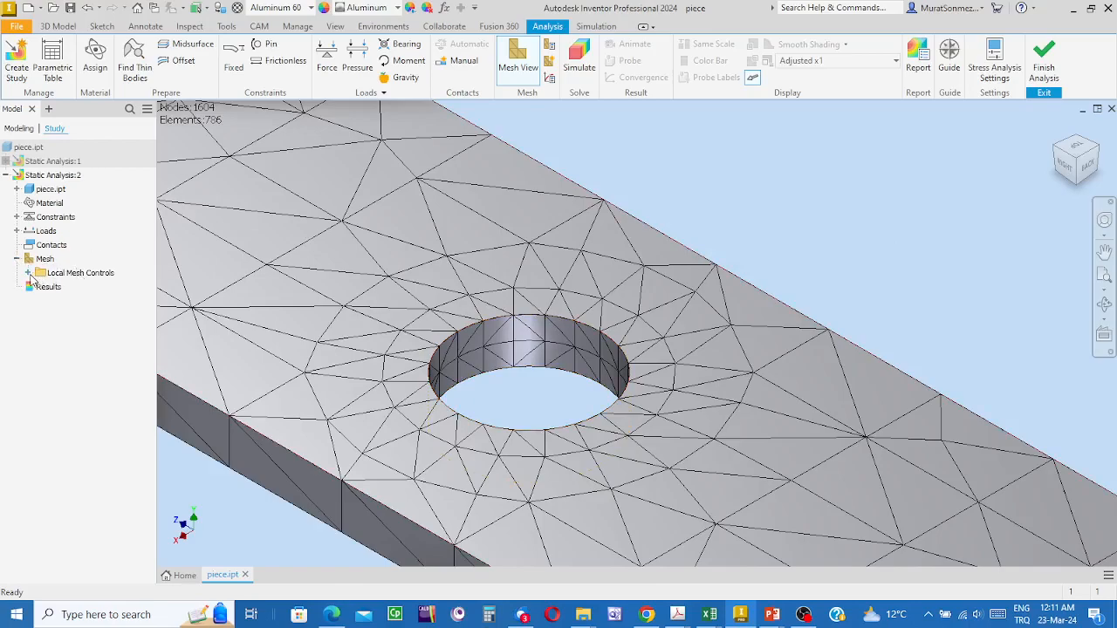
left_click(28, 273)
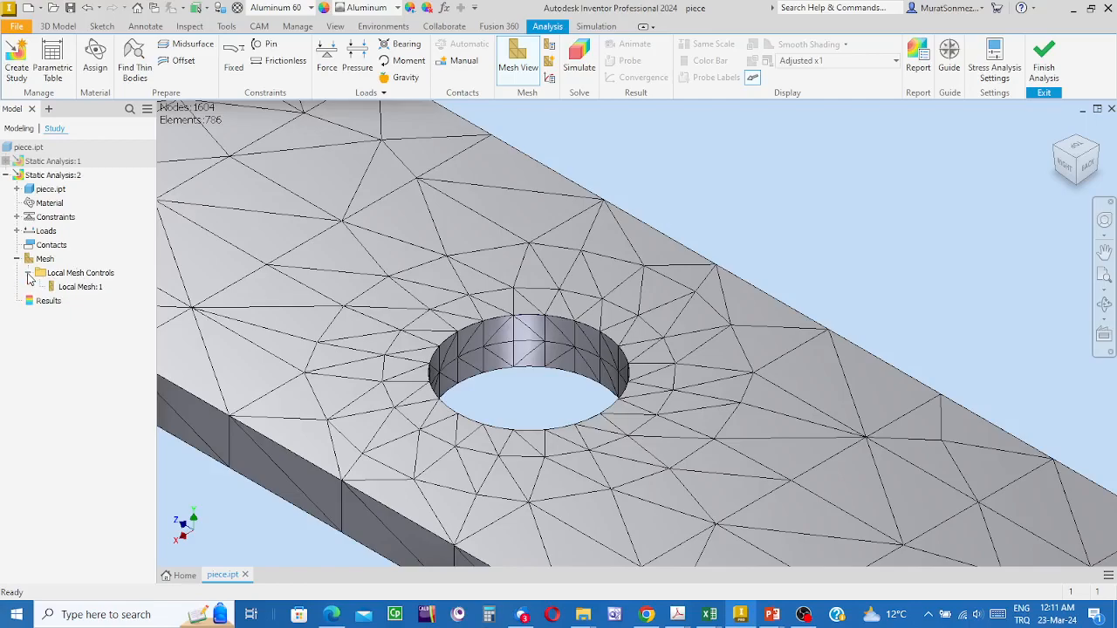
left_click(80, 287)
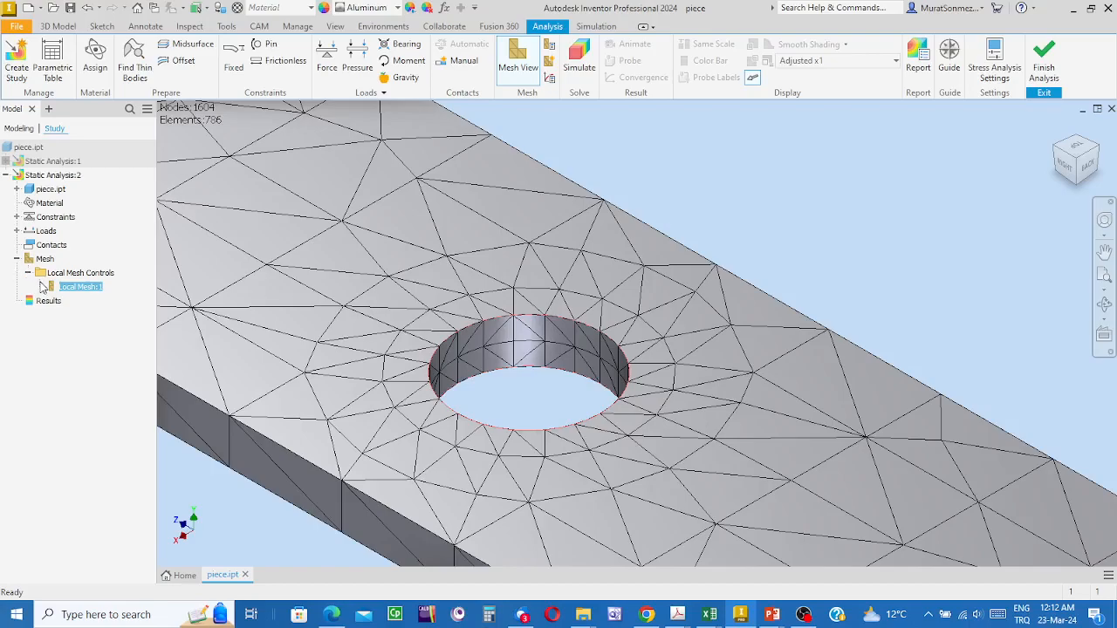
right_click(87, 288)
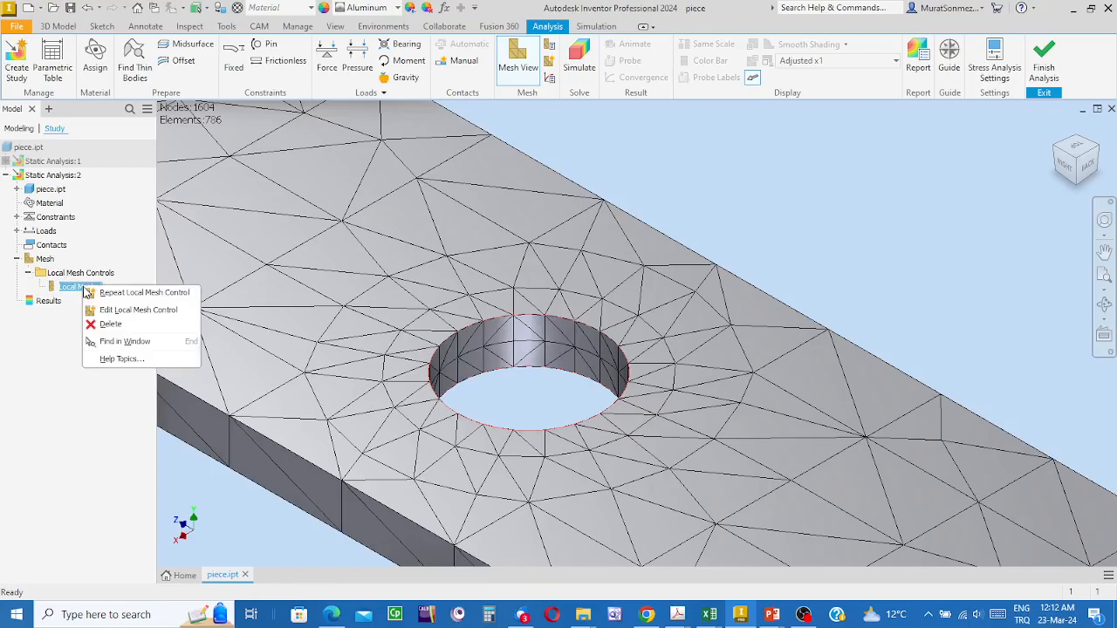
left_click(129, 312)
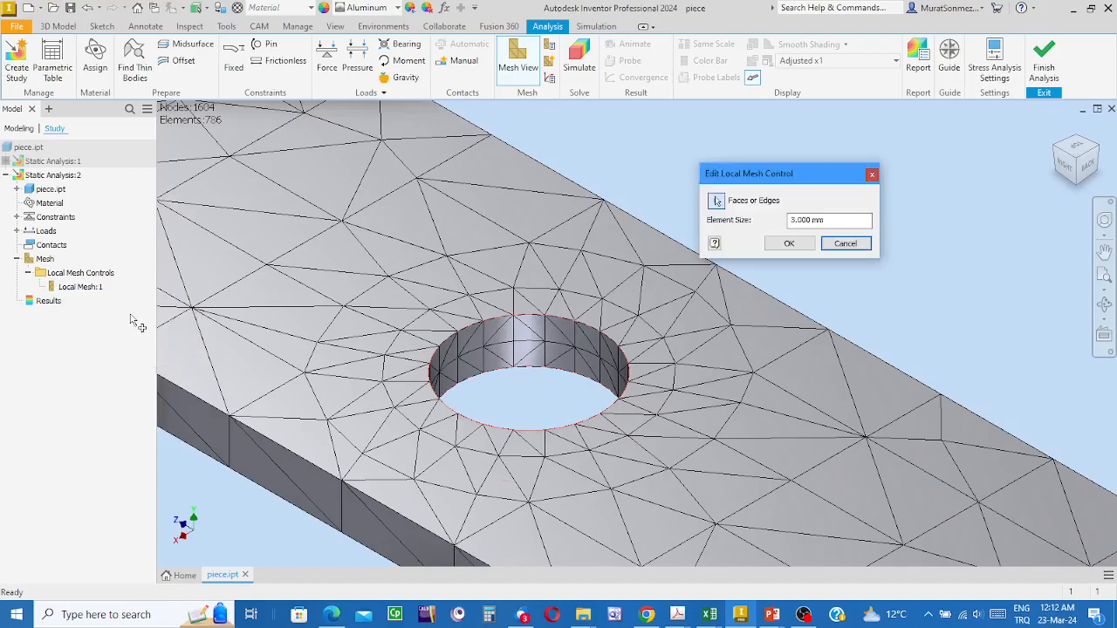
left_click(842, 220)
left_click_drag(820, 221, 781, 227)
type("1")
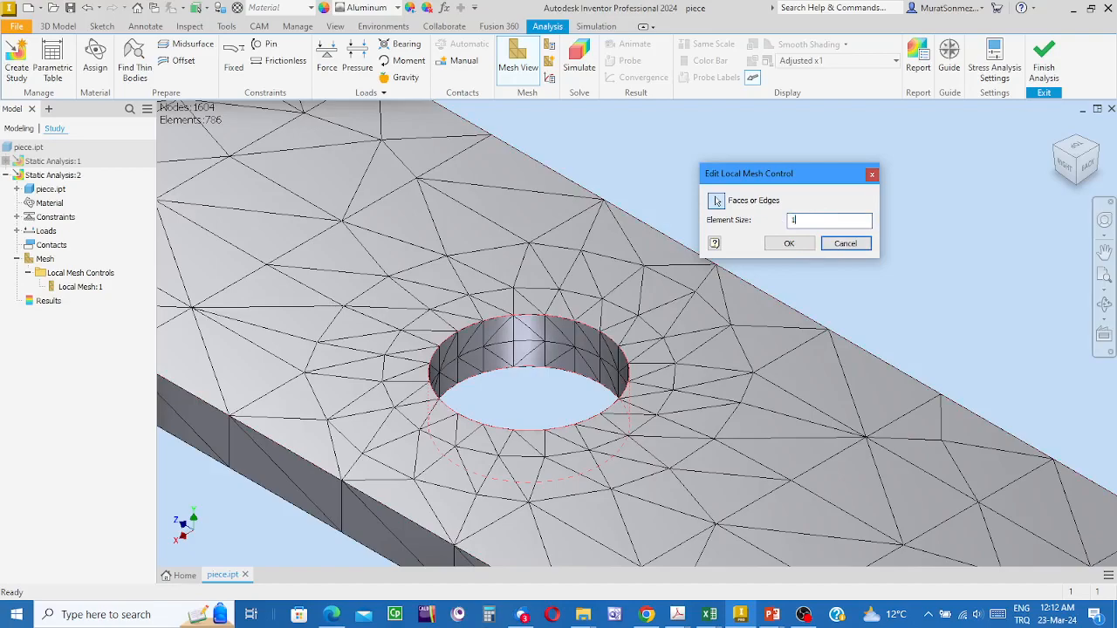
left_click(794, 247)
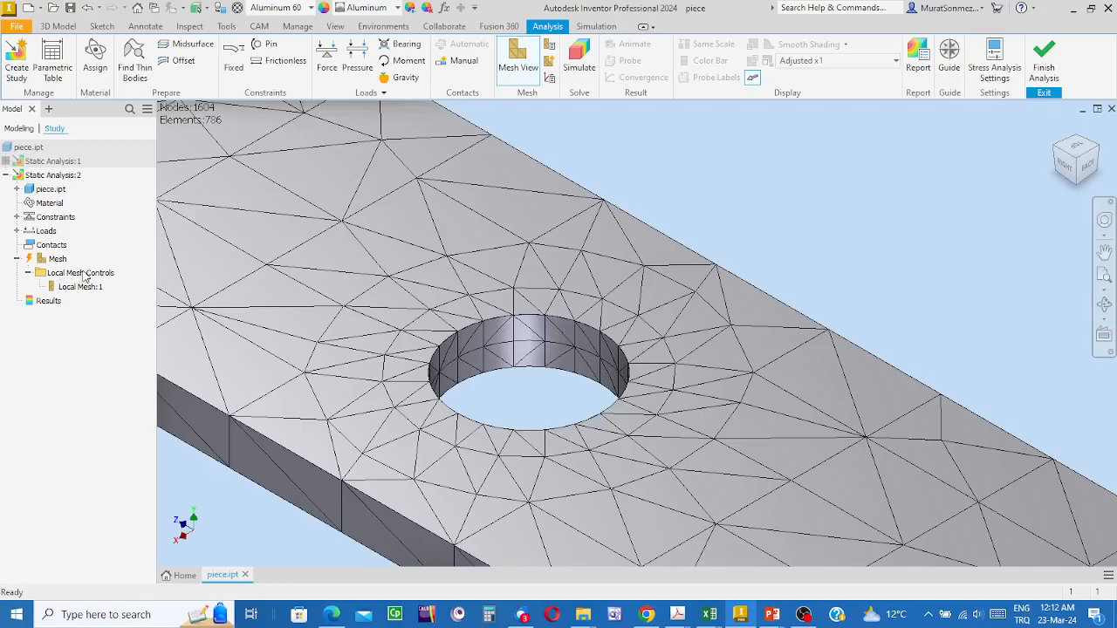
- Update the mesh of the second static analysis to apply the finer element size at the hole
left_click(52, 262)
right_click(52, 262)
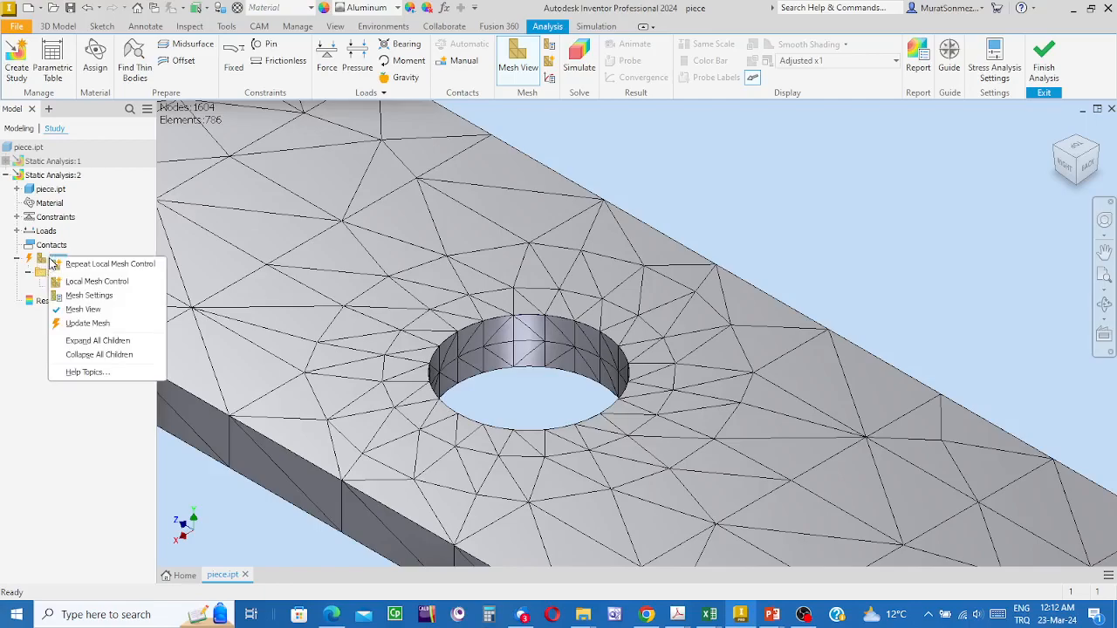
left_click(88, 324)
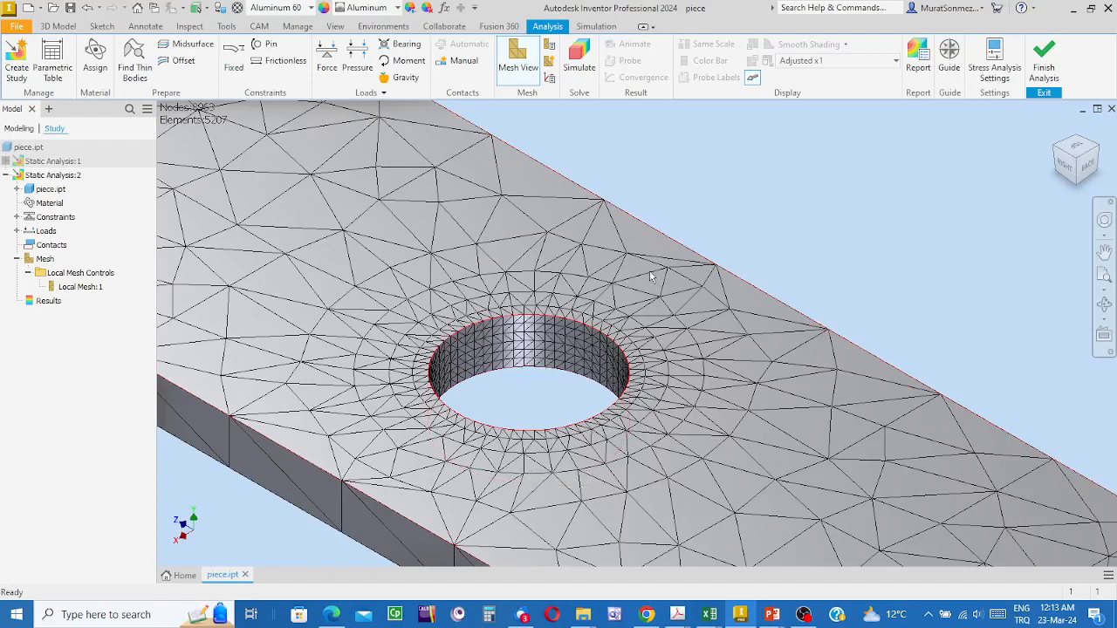
- Run the second static analysis with the refined mesh and inspect the Von Mises stress around the hole
scroll(633, 441, "up", 5)
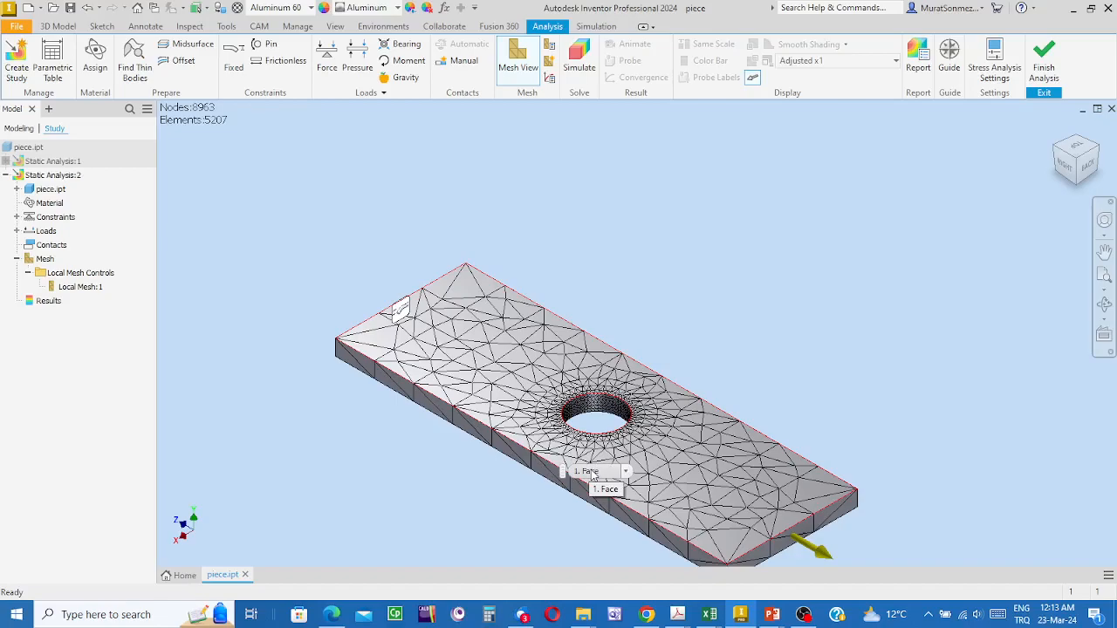
left_click(584, 54)
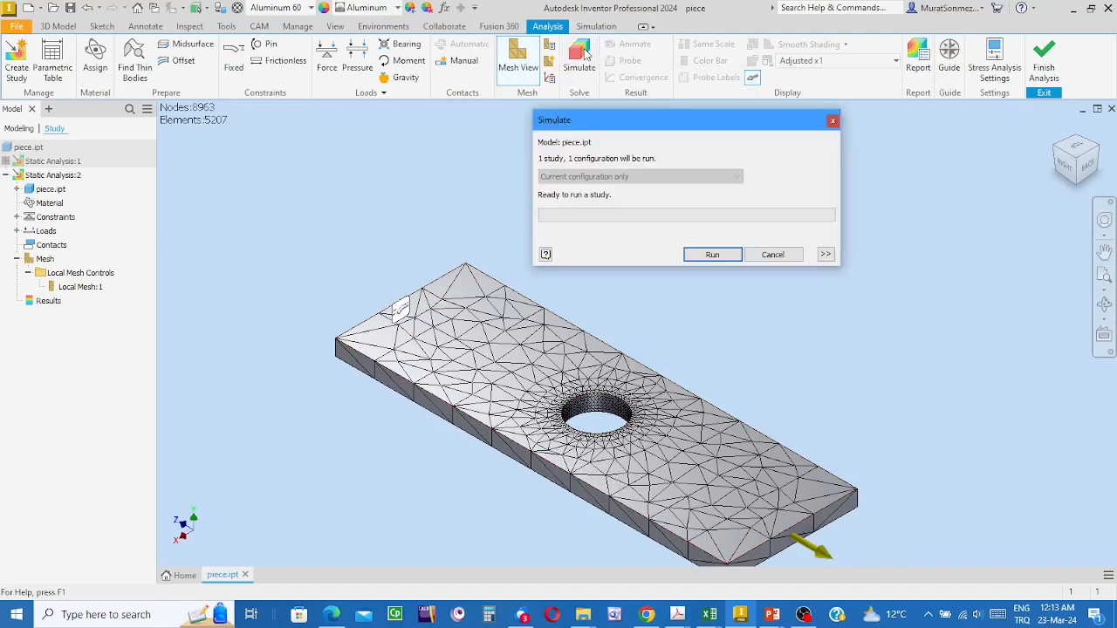
left_click(712, 254)
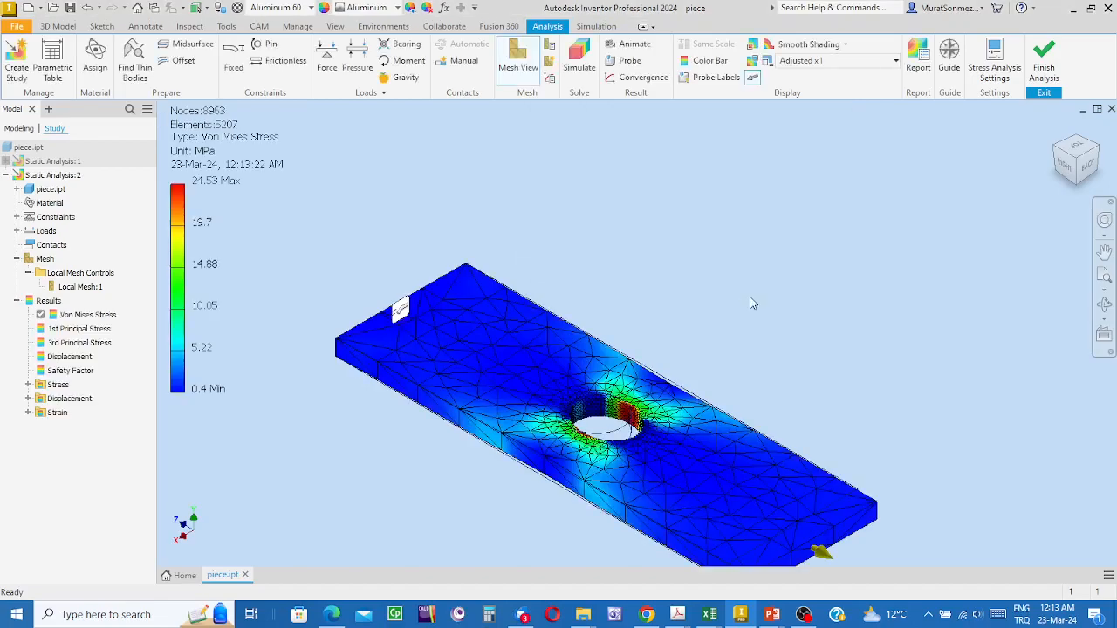
scroll(663, 397, "up", 3)
scroll(659, 392, "down", 1)
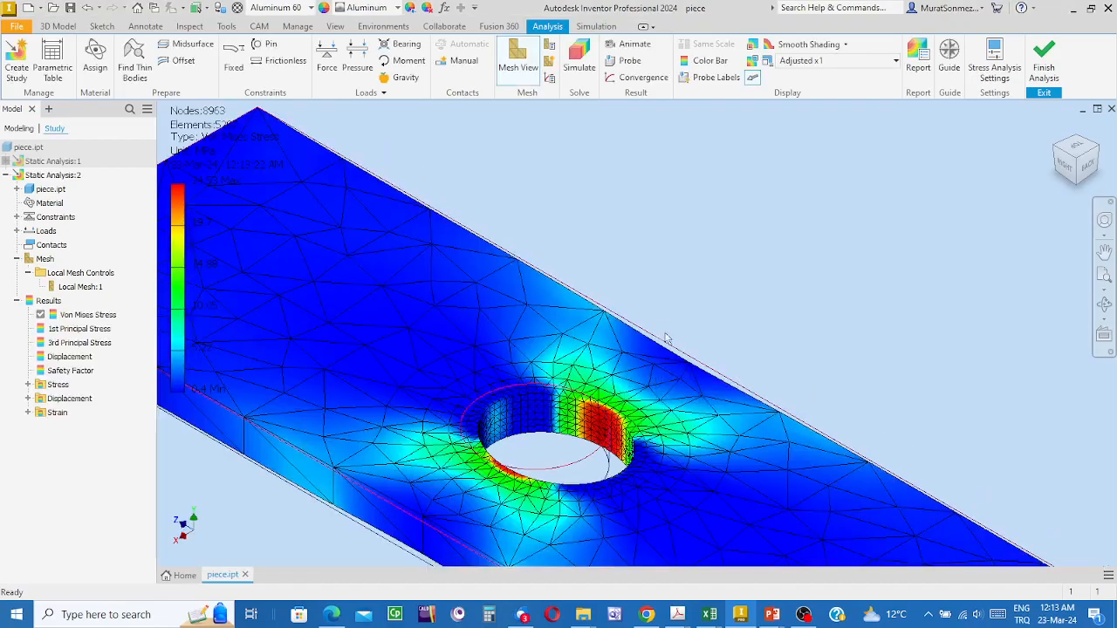
scroll(663, 349, "down", 2)
middle_click_drag(666, 309, 743, 313)
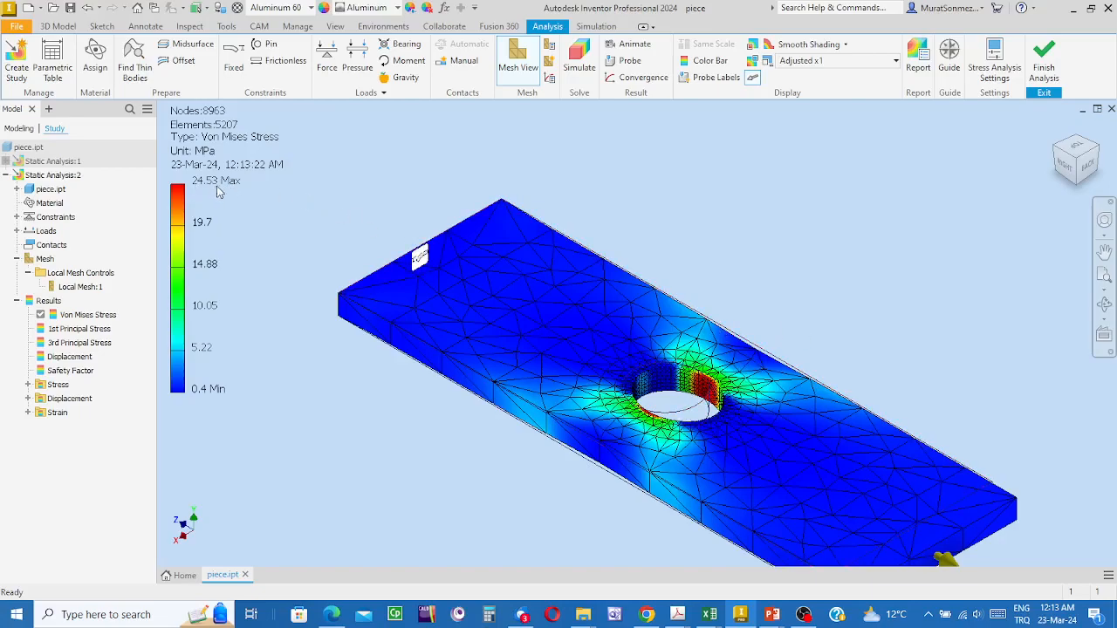
- Activate the first static analysis and display its Von Mises stress result for comparison
left_click(57, 163)
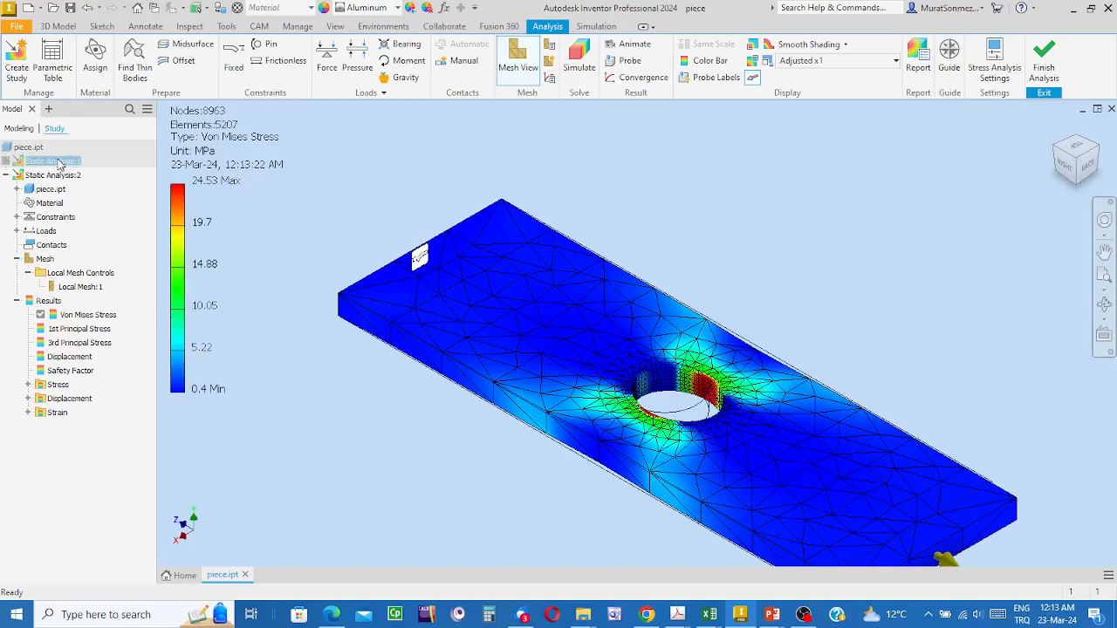
right_click(58, 164)
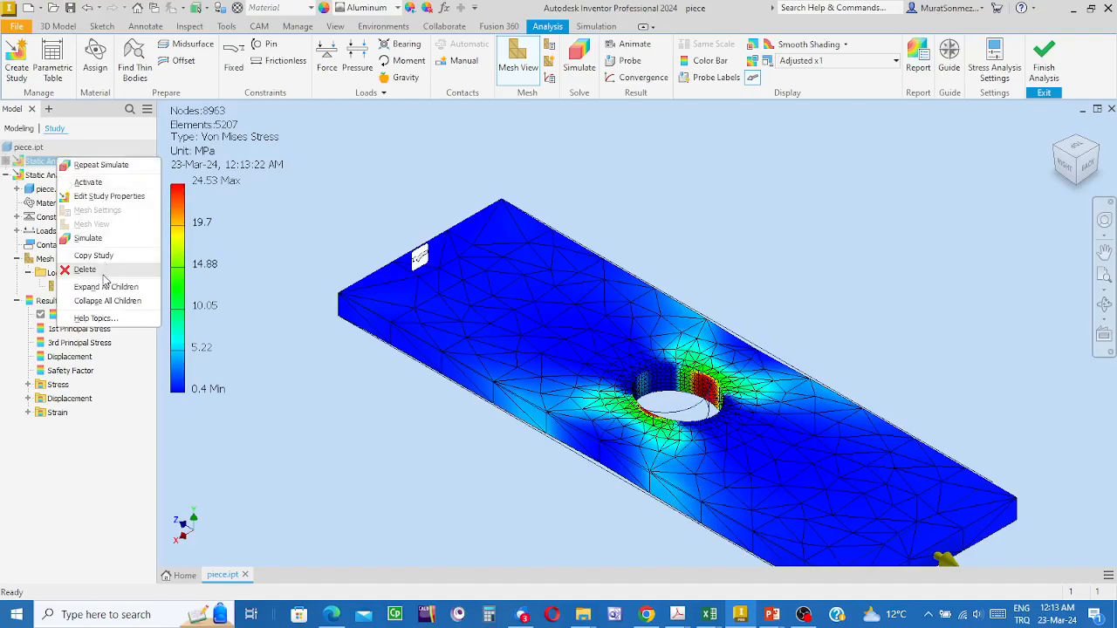
left_click(88, 182)
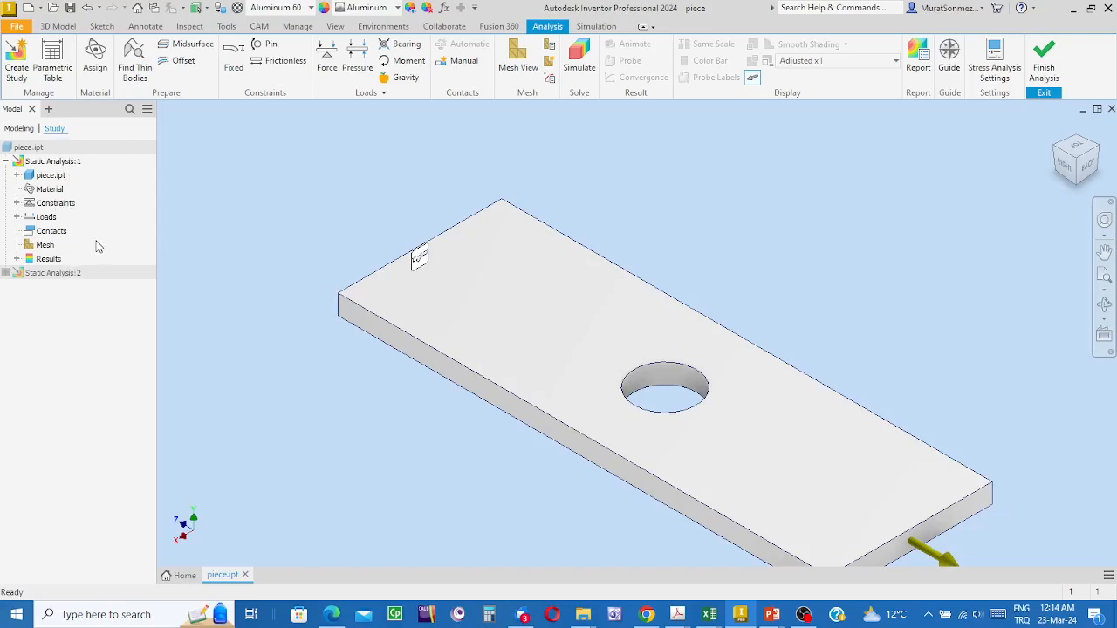
left_click(16, 260)
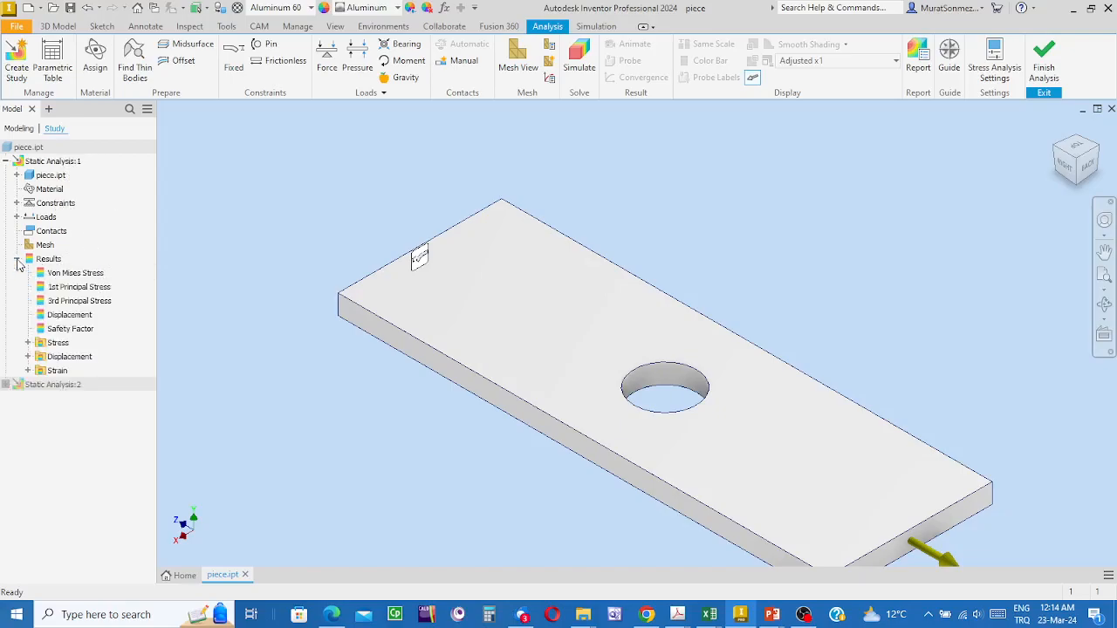
left_click(77, 273)
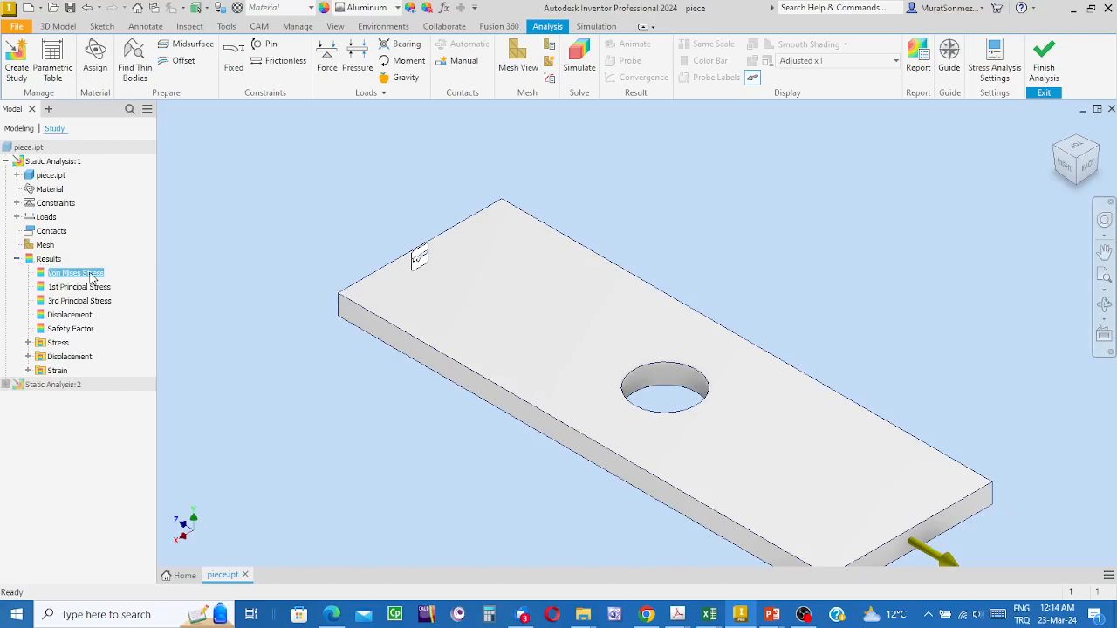
right_click(83, 275)
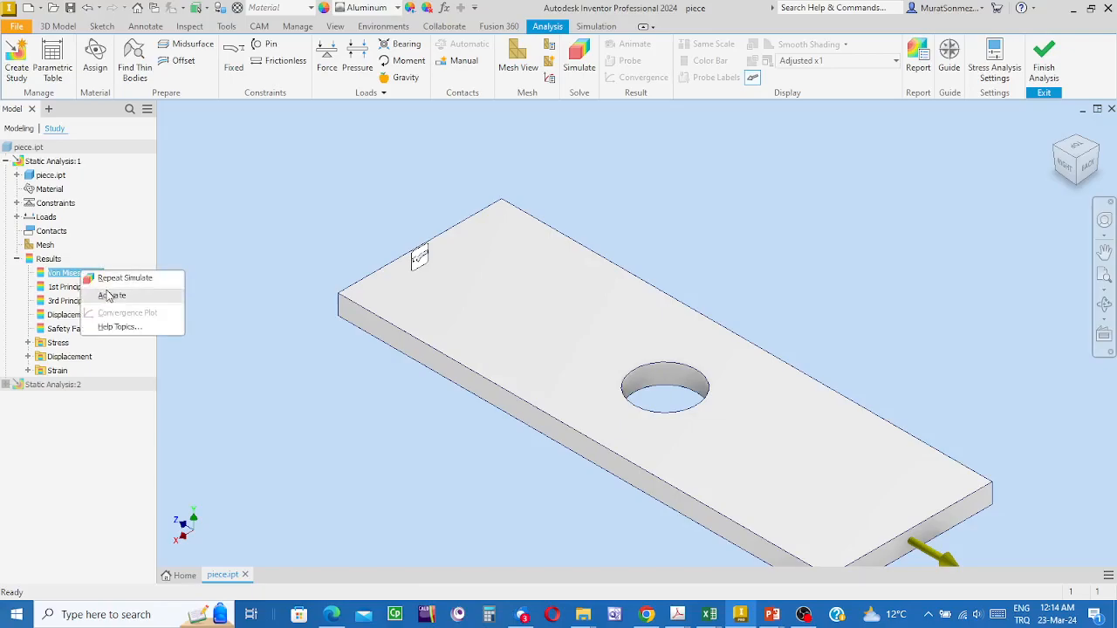
left_click(105, 294)
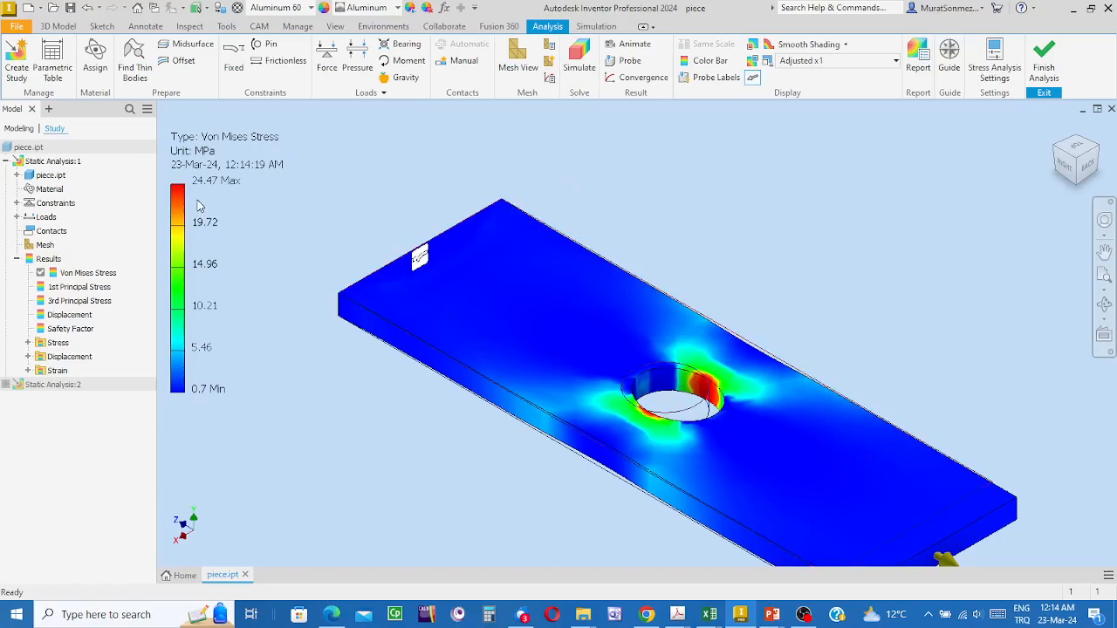
- Show the mesh on the first analysis's stress plot and examine its Von Mises convergence plot
left_click(522, 63)
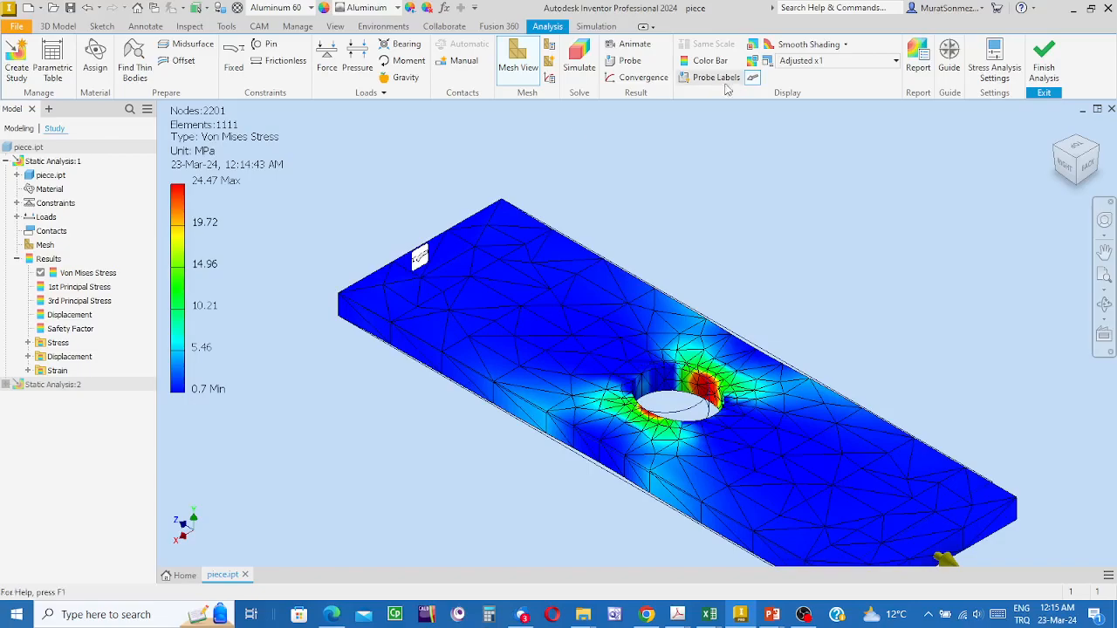
left_click(638, 81)
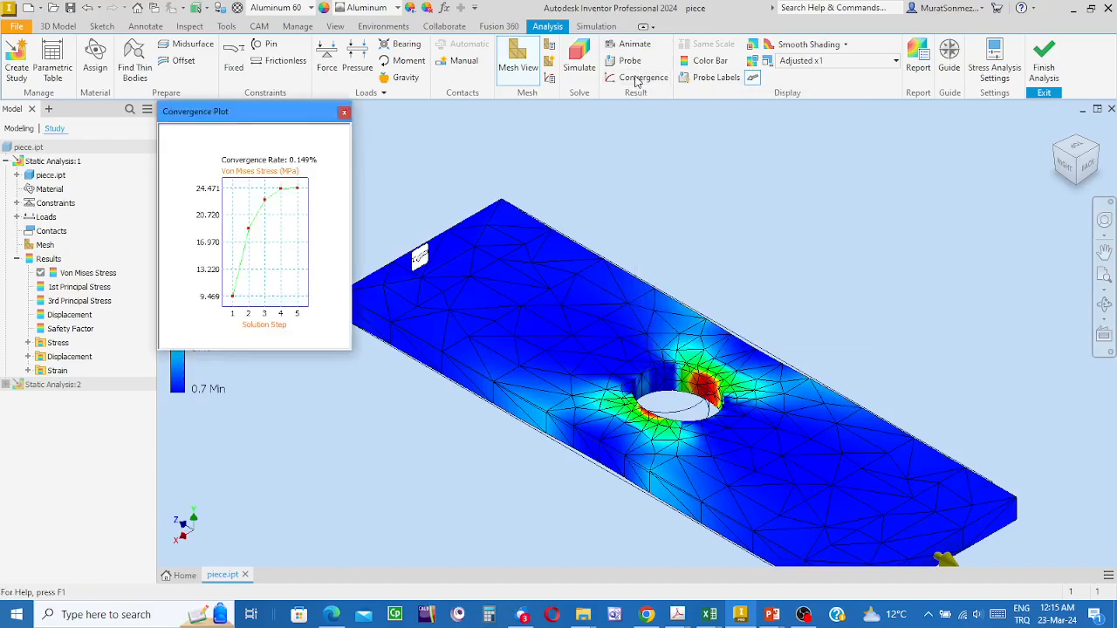
left_click_drag(287, 120, 710, 142)
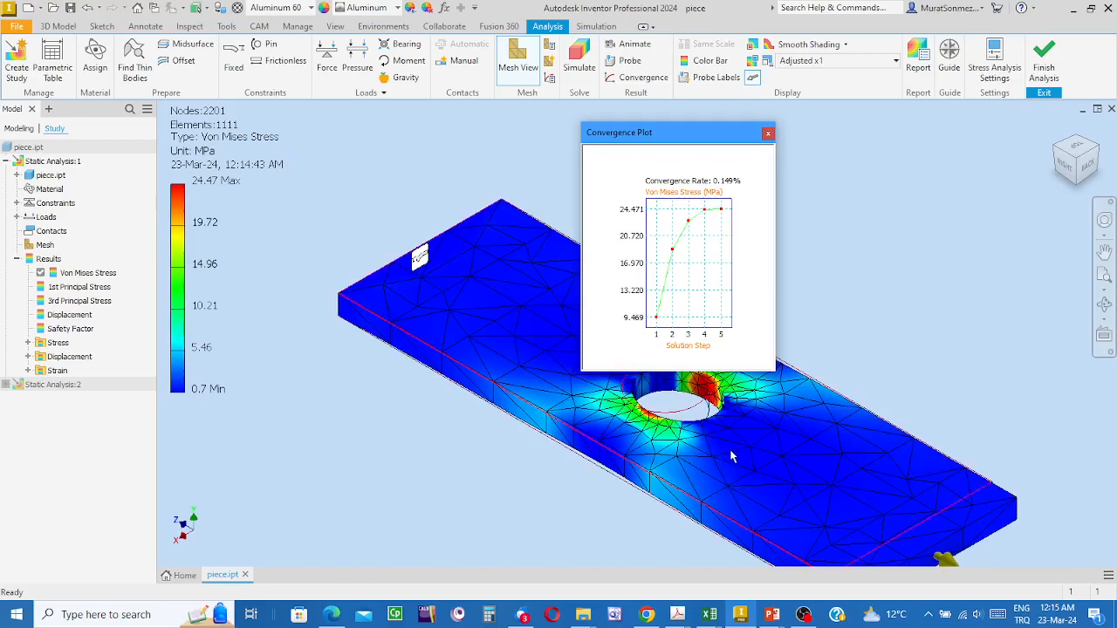
mouse_move(730, 451)
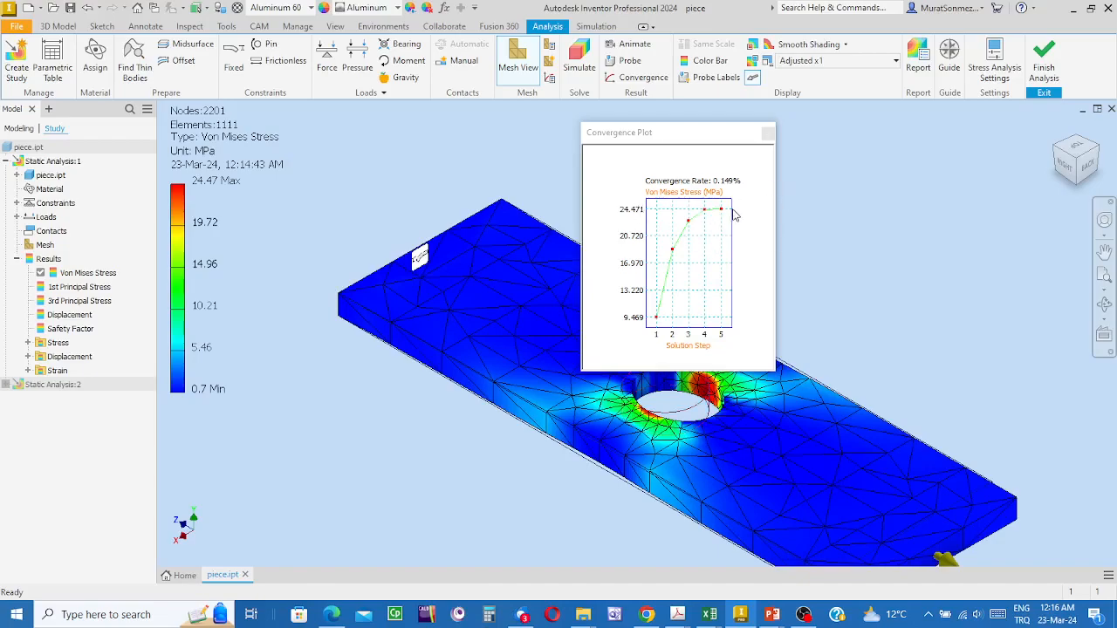
left_click(768, 133)
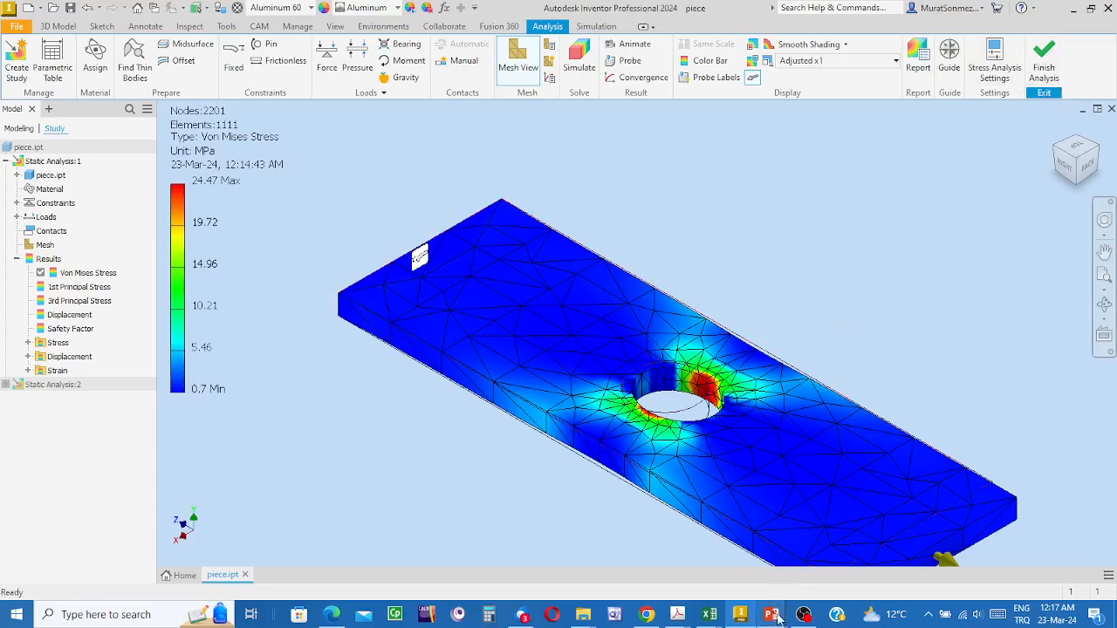
left_click(803, 615)
left_click(321, 439)
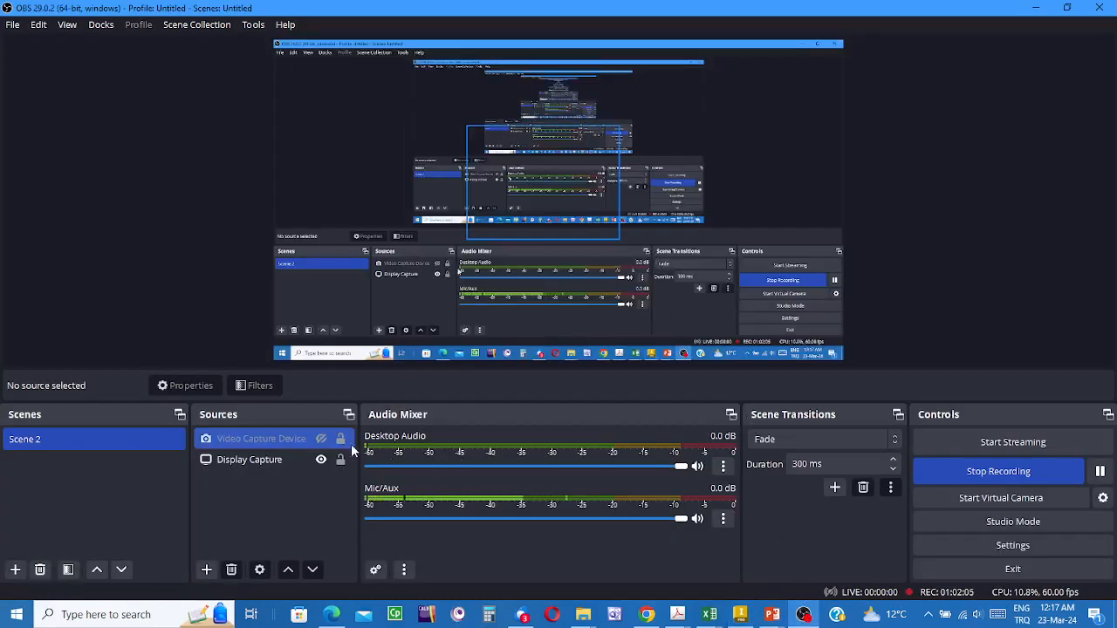
left_click(321, 460)
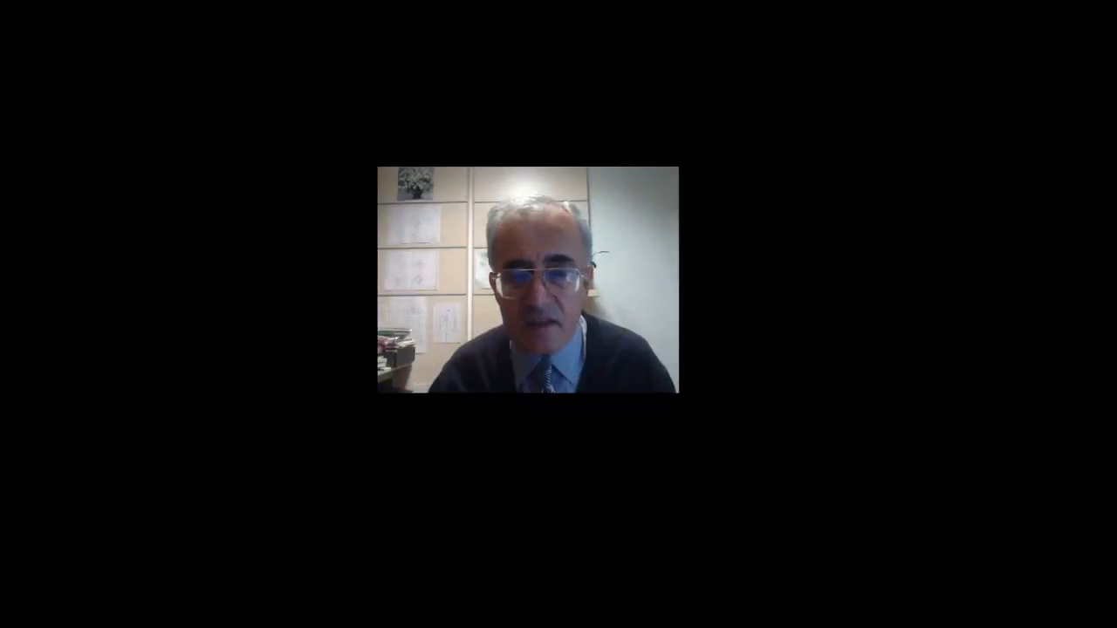